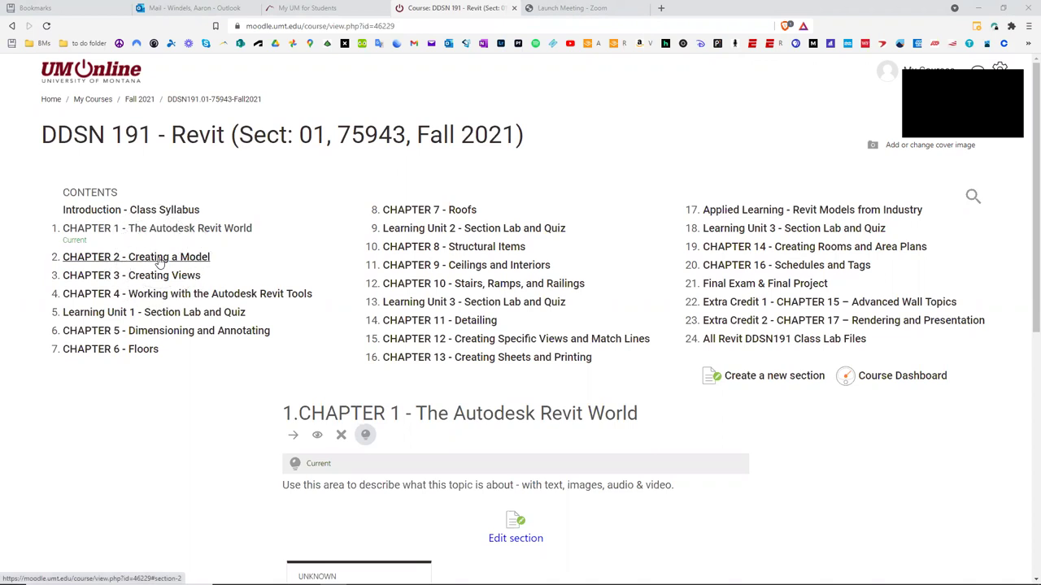
Jump to Chapter 2 in the Moodle course, open the NER-02 item's menu, and minimize Chrome to reveal Revit.
left_click(160, 257)
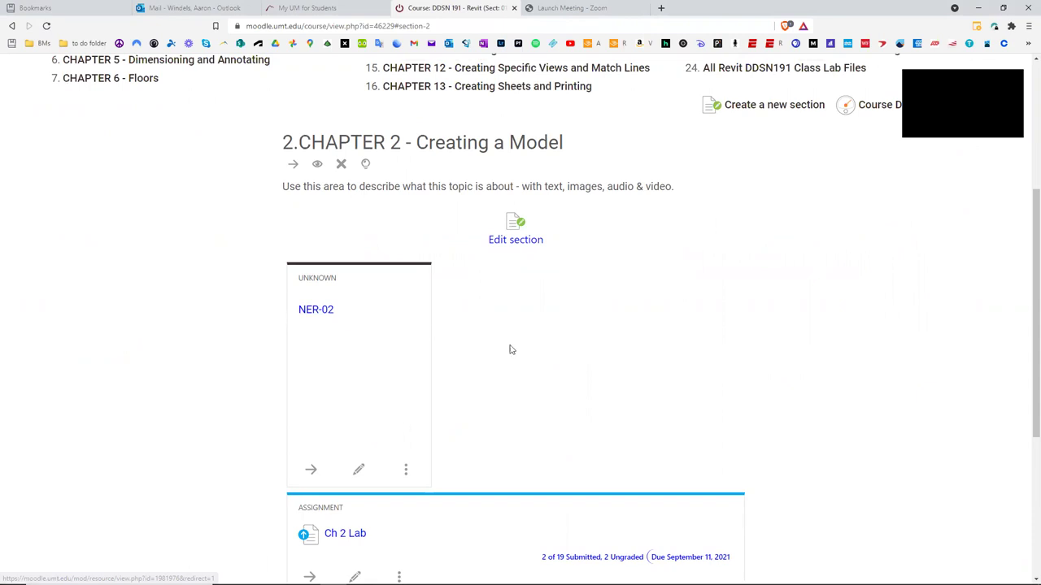
left_click(409, 469)
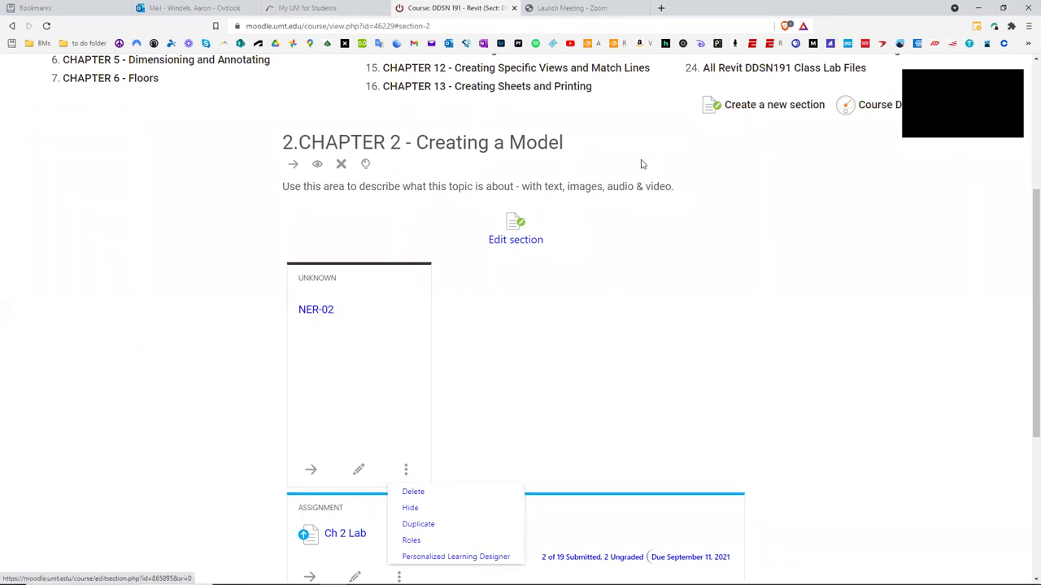
left_click(987, 9)
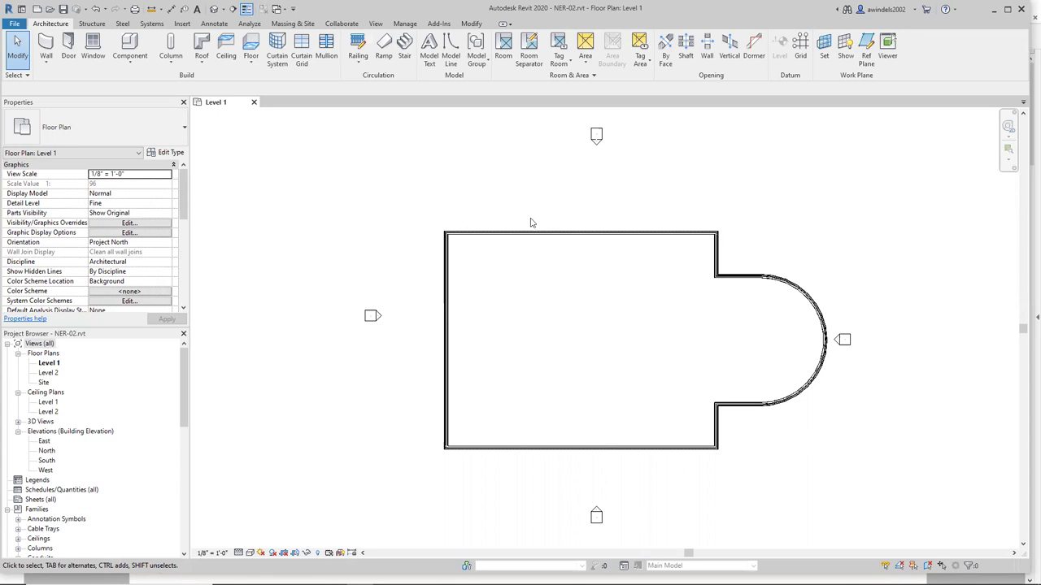
double_click(46, 364)
On Level 1, draw a horizontal reference plane from the curved wall's midpoint across the building.
left_click(46, 365)
left_click(46, 365)
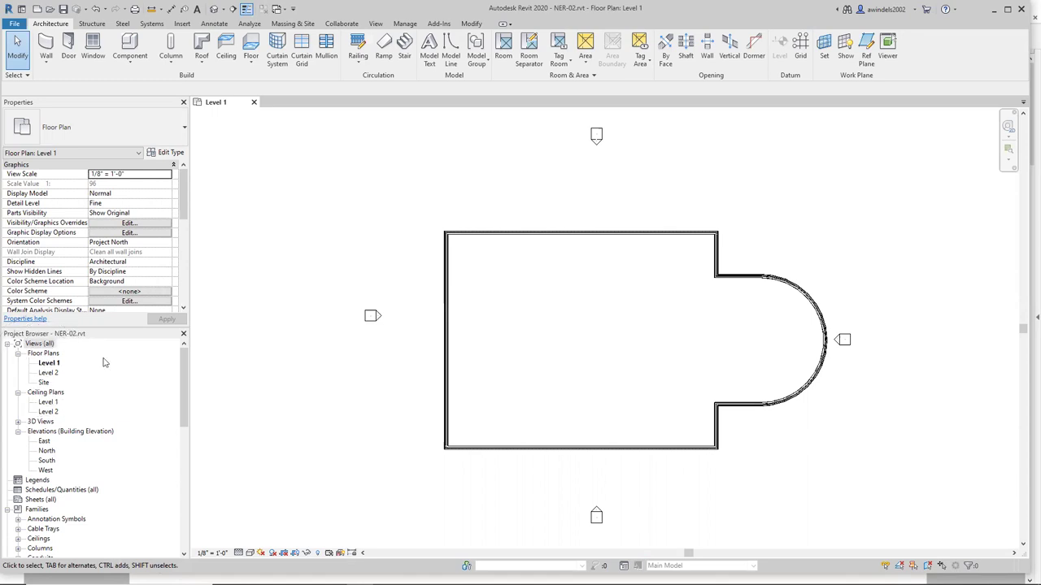
left_click(865, 57)
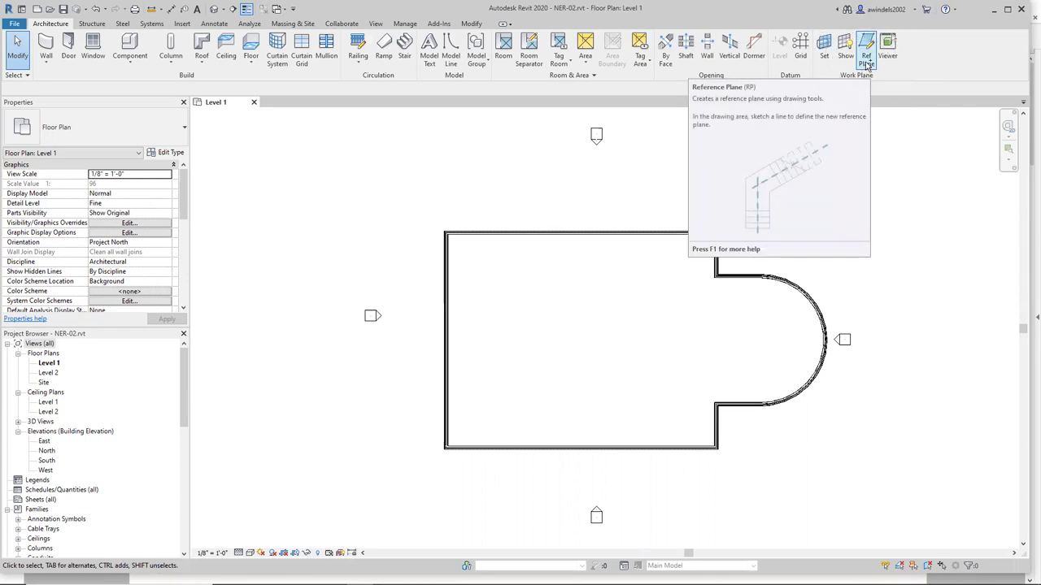
left_click(866, 63)
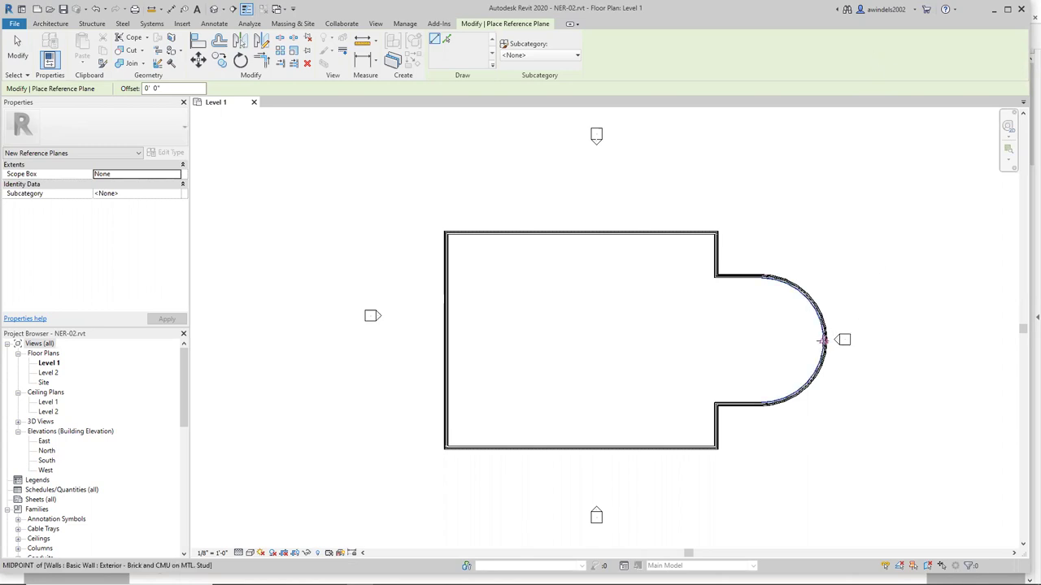
scroll(833, 341, "up", 4)
scroll(834, 342, "up", 3)
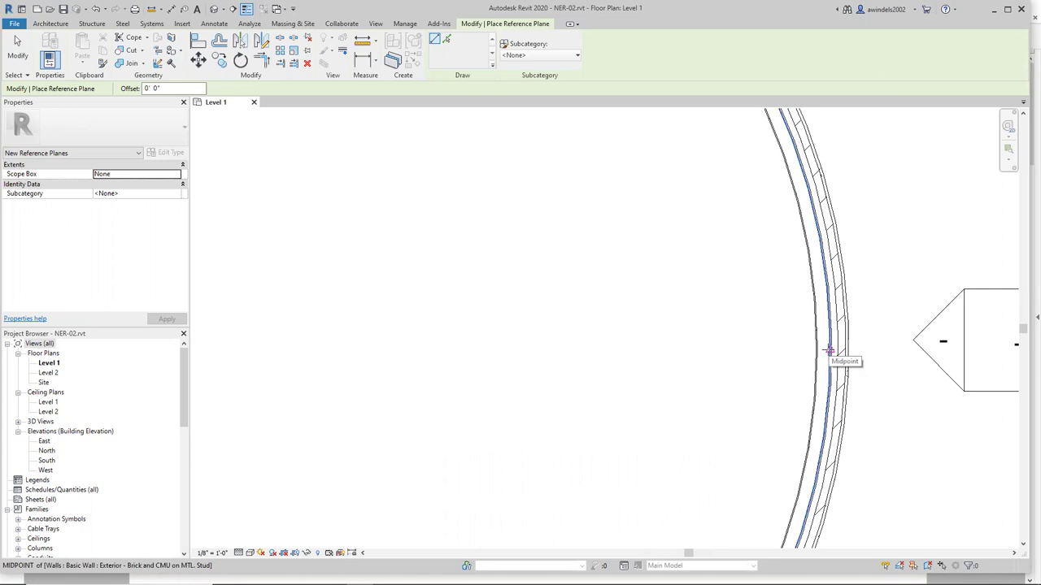
left_click(828, 352)
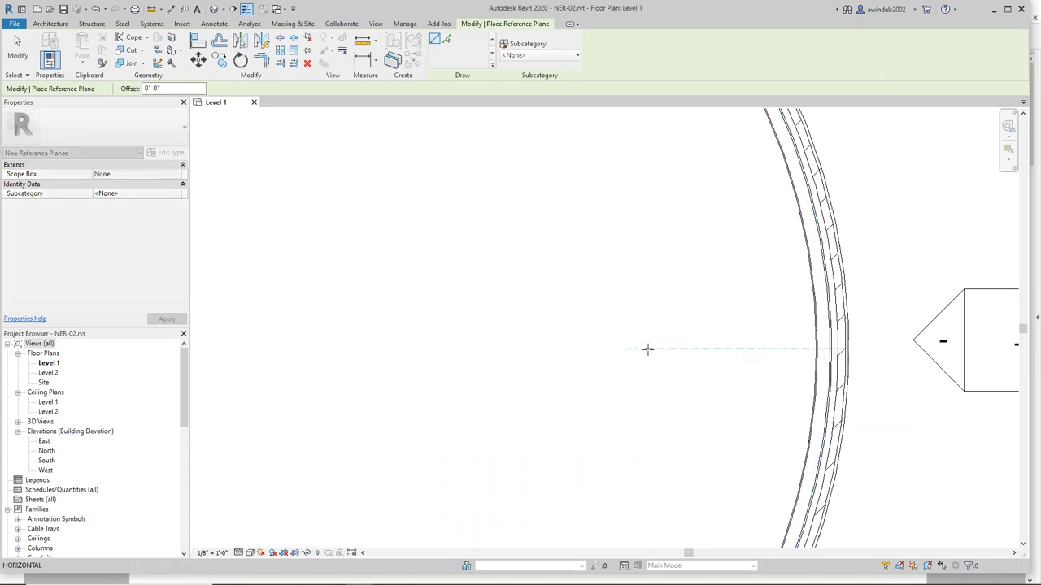
scroll(630, 349, "down", 5)
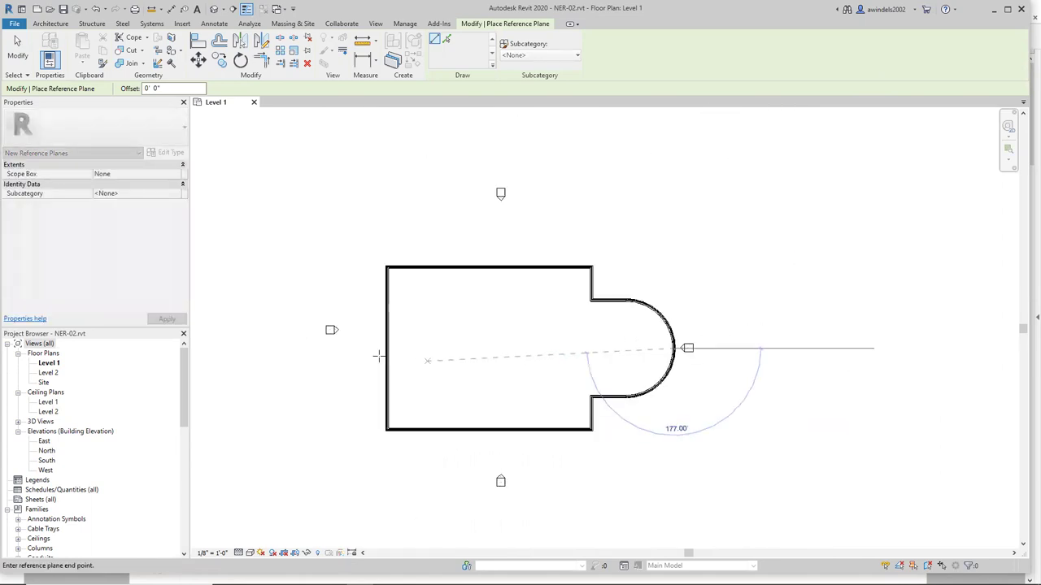
left_click(372, 351)
Extend the reference plane past the west wall and check its distance to the curved wall's ends.
scroll(372, 346, "up", 2)
scroll(372, 344, "up", 3)
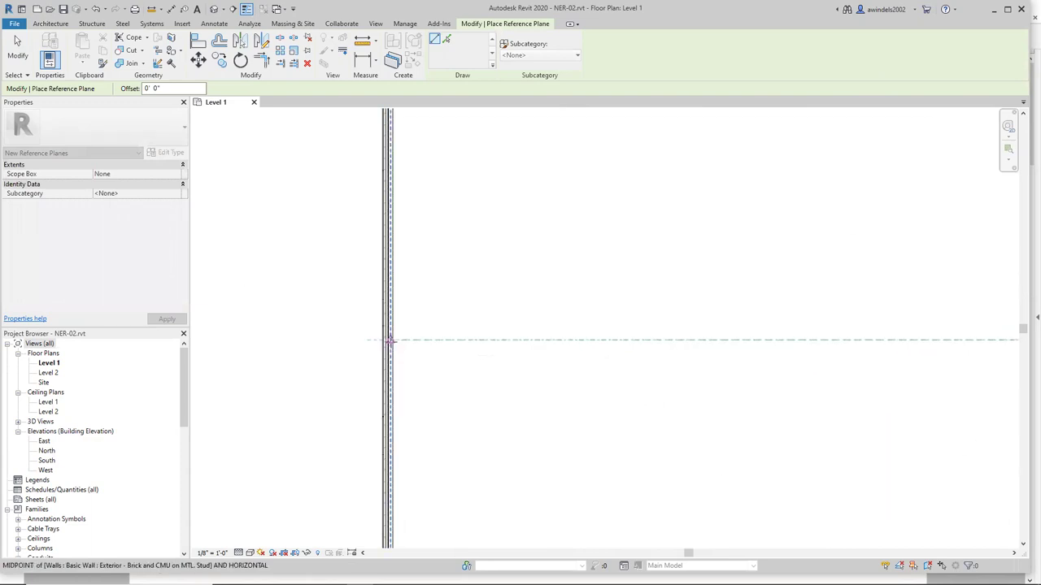
key("Escape")
left_click(483, 341)
left_click_drag(391, 340, 242, 340)
scroll(273, 341, "down", 5)
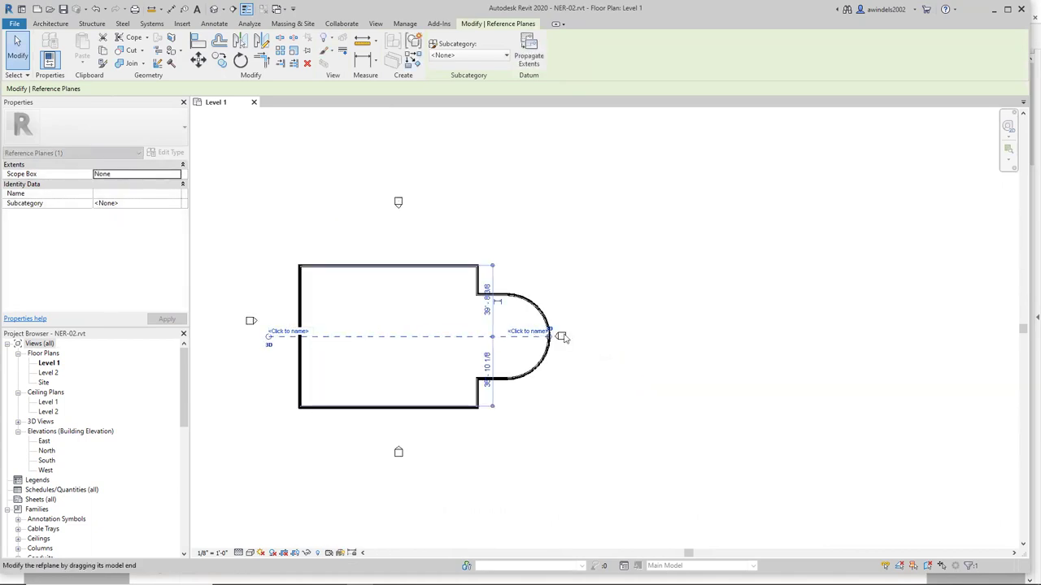
left_click(528, 335)
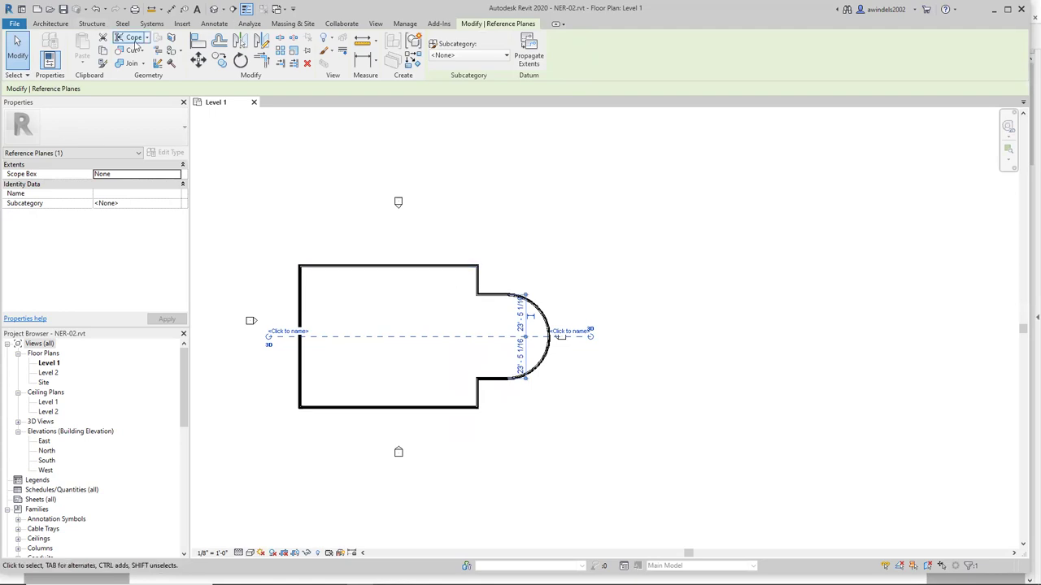
Start a Pick Lines reference plane with the offset set to 15' 0".
left_click(552, 202)
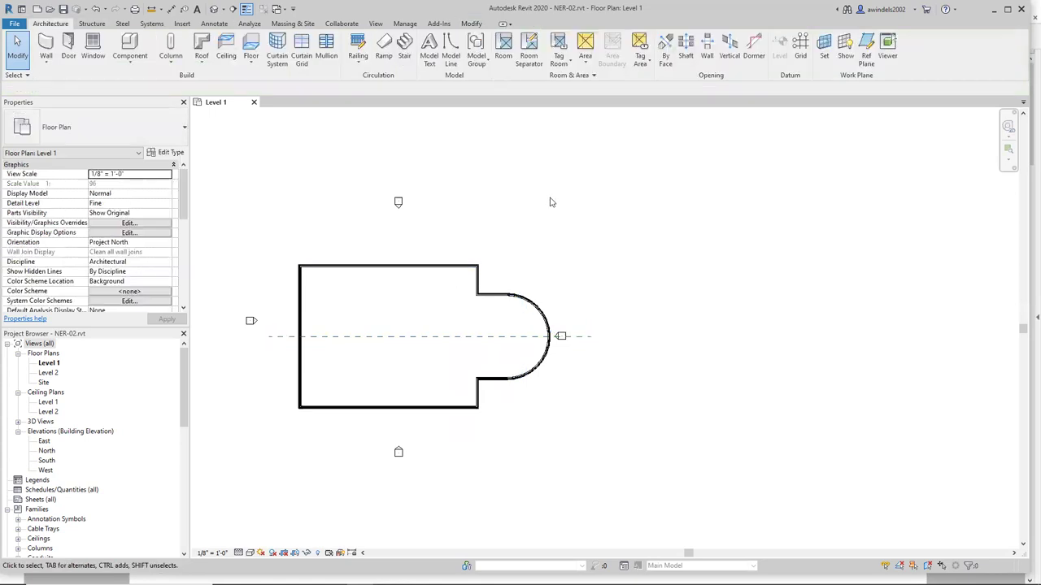
left_click(867, 50)
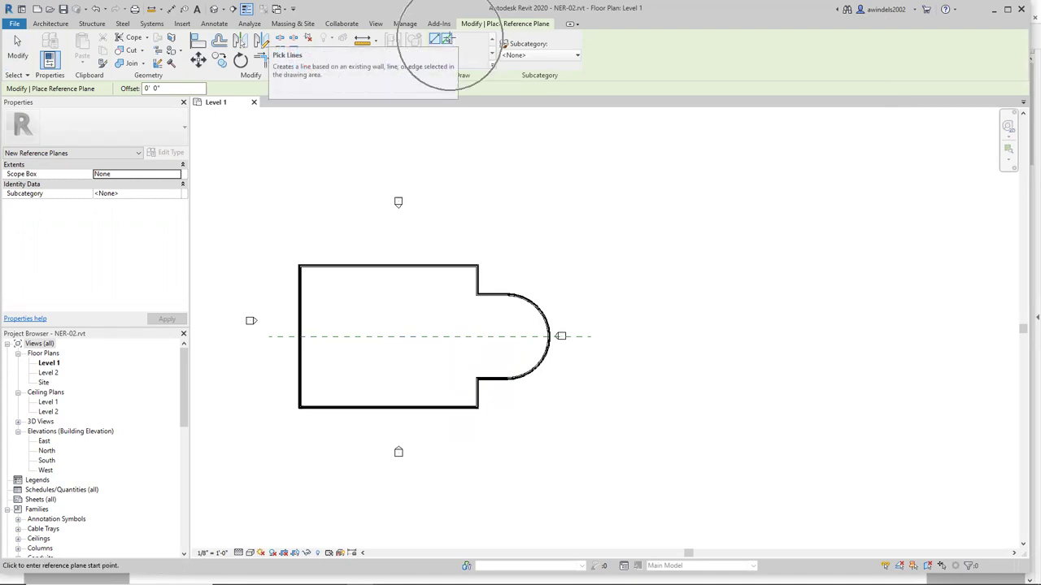
left_click(446, 39)
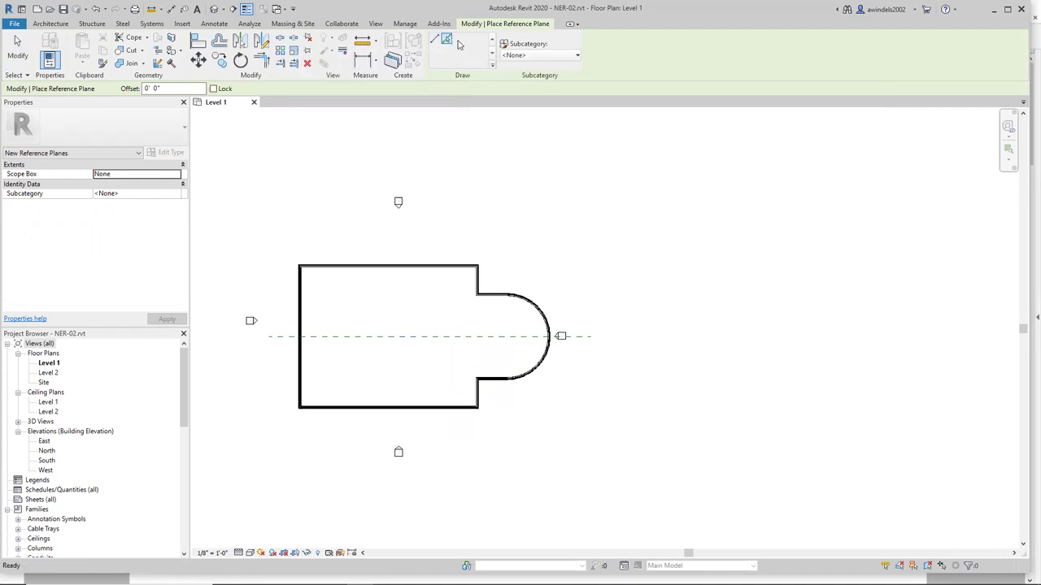
double_click(147, 88)
type("15")
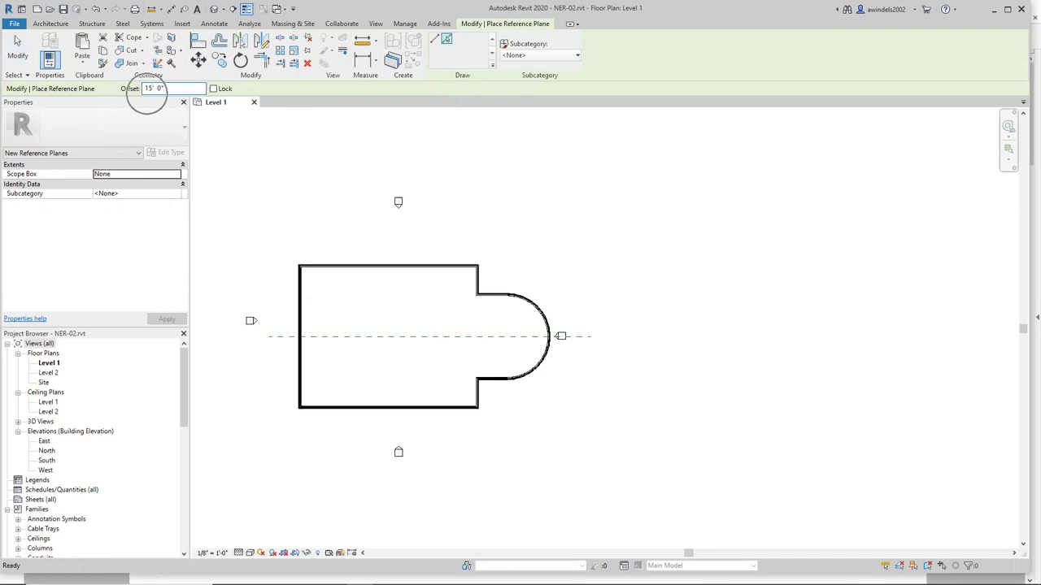
left_click(147, 91)
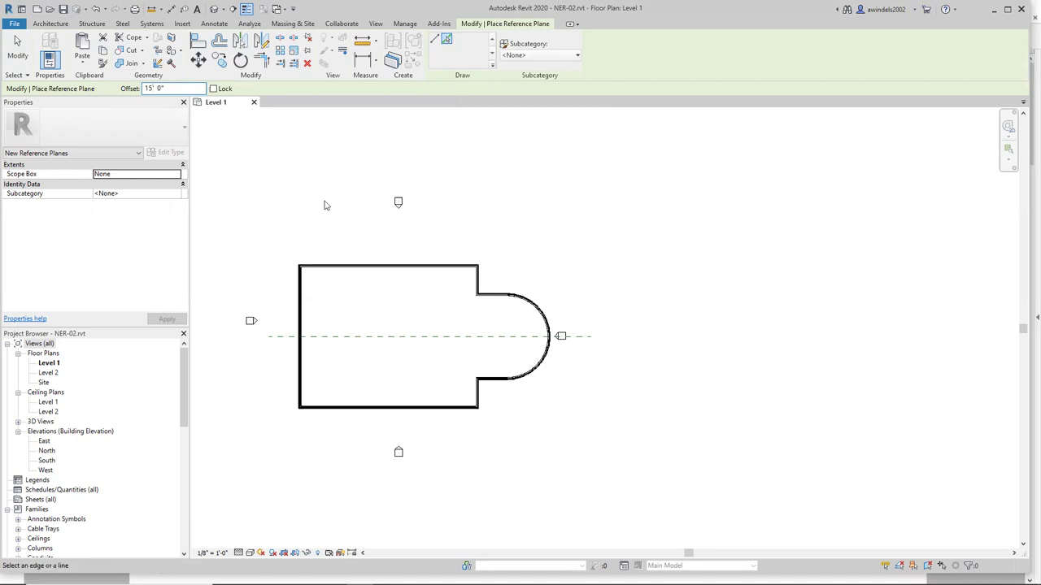
Pick the central plane to add reference planes 15' below and 15' above it.
left_click(410, 342)
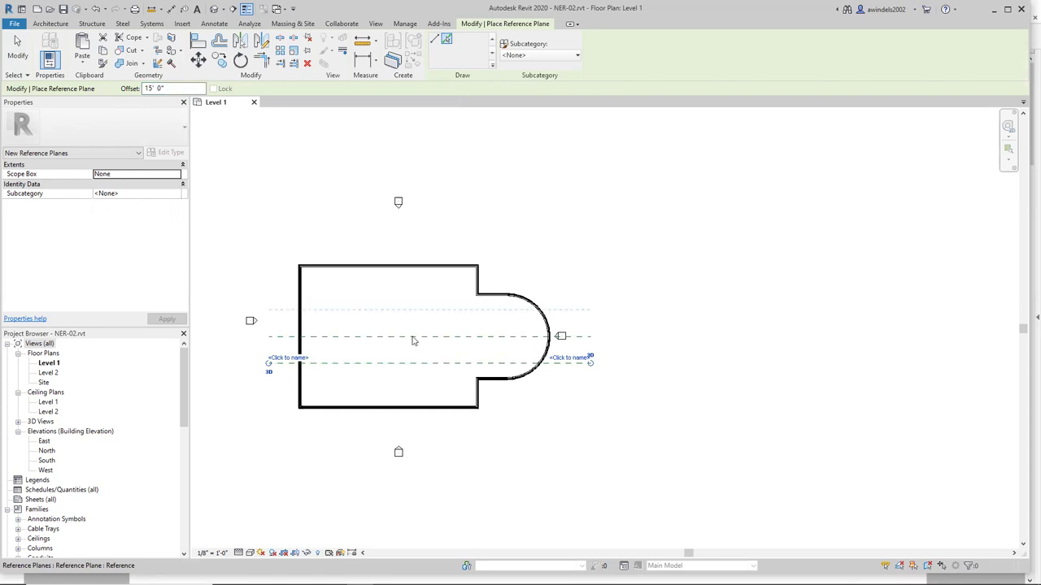
left_click(415, 331)
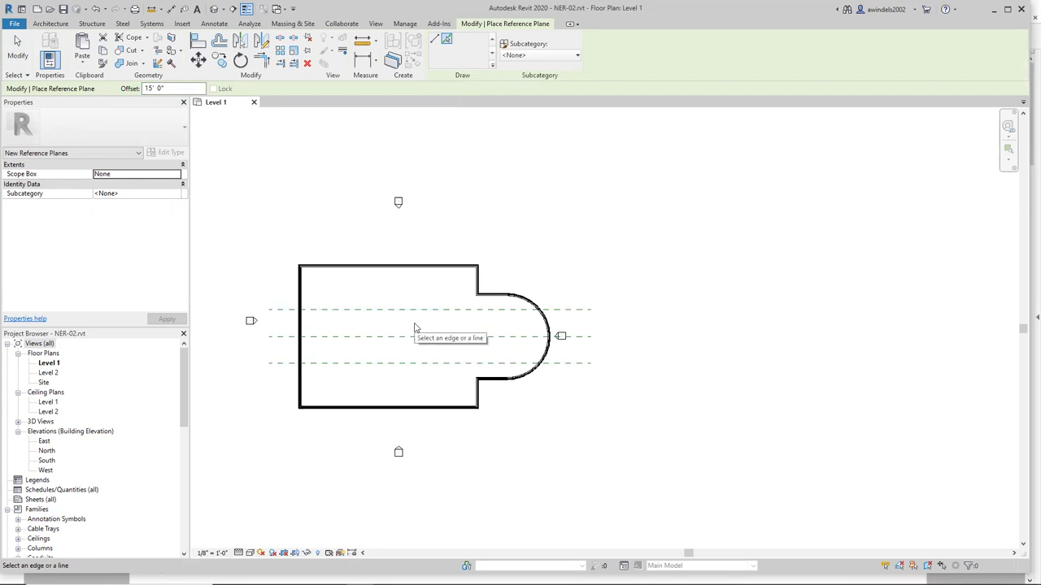
key("Escape")
key("Escape")
middle_click_drag(494, 332, 569, 327)
scroll(527, 329, "up", 1)
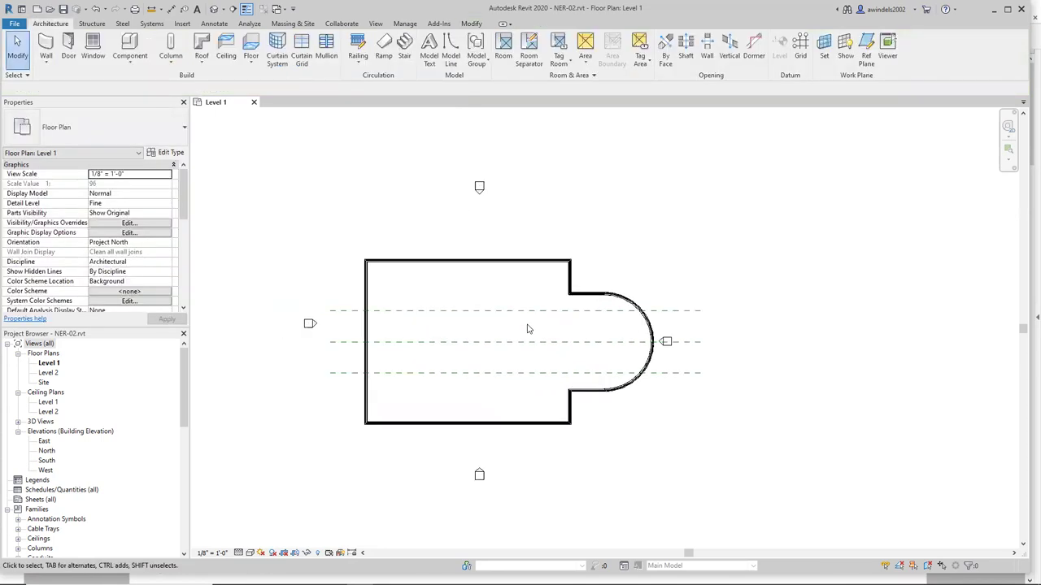
key("z")
key("f")
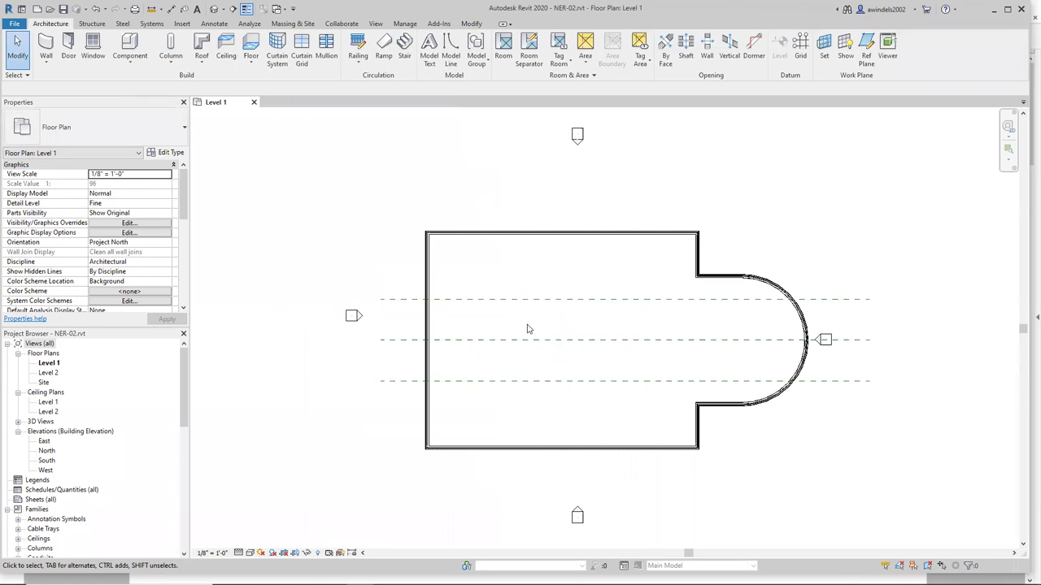
scroll(471, 335, "up", 3)
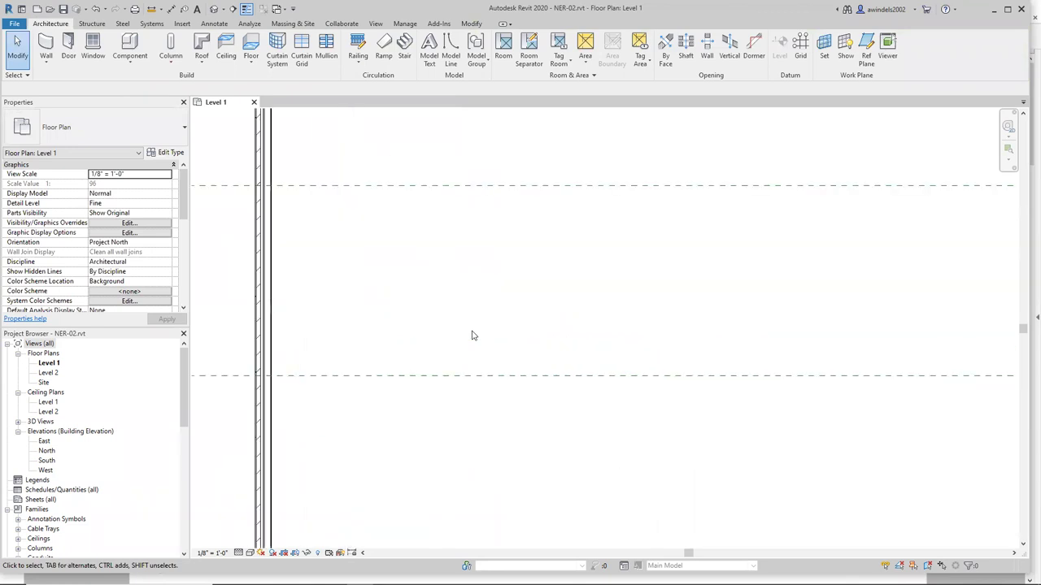
key("z")
key("f")
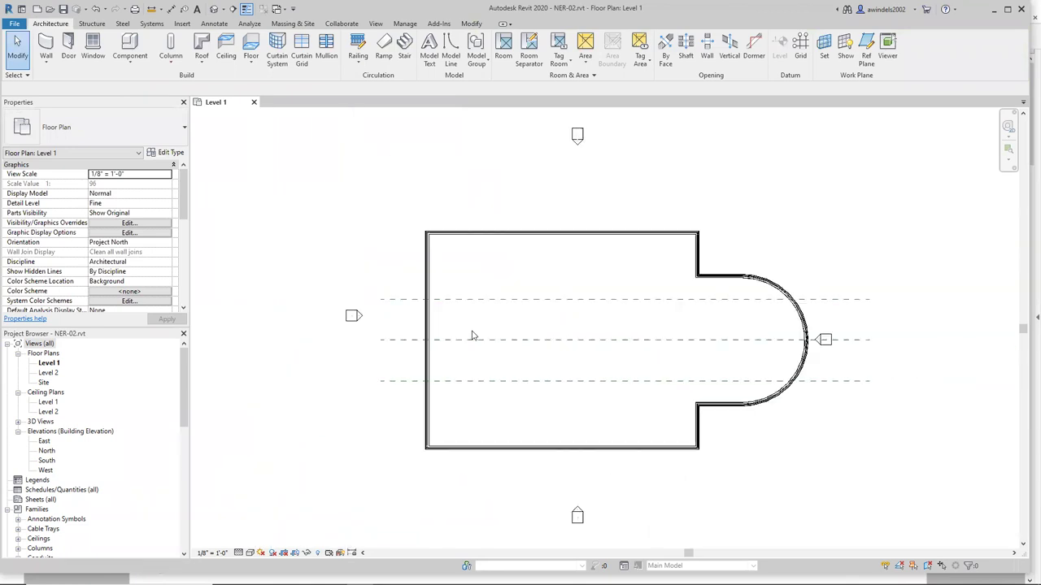
Use Create Similar on the top exterior wall, keeping Location Line at Finish Face: Exterior.
left_click(617, 236)
right_click(617, 237)
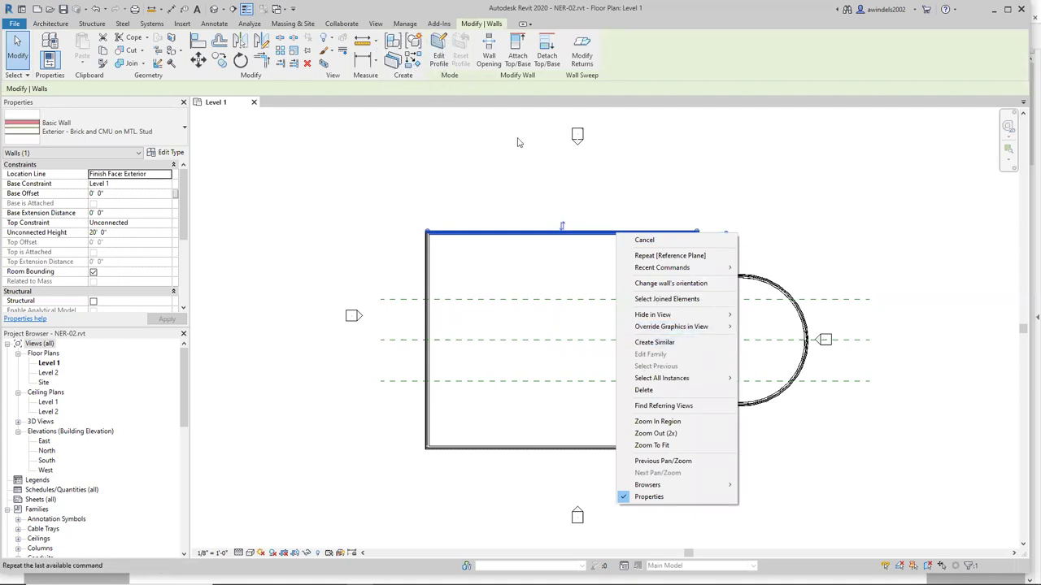
left_click(673, 343)
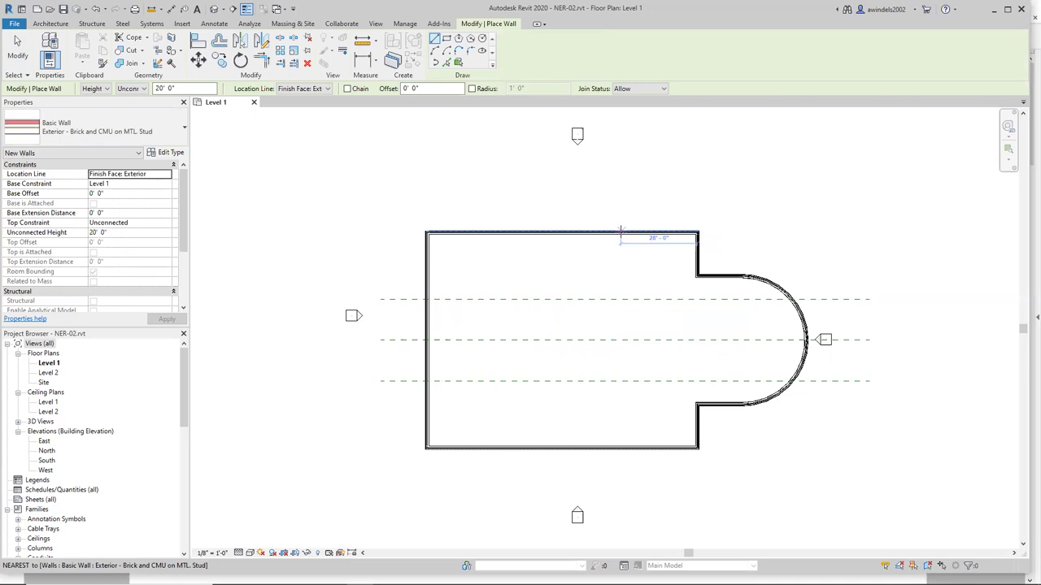
left_click(308, 88)
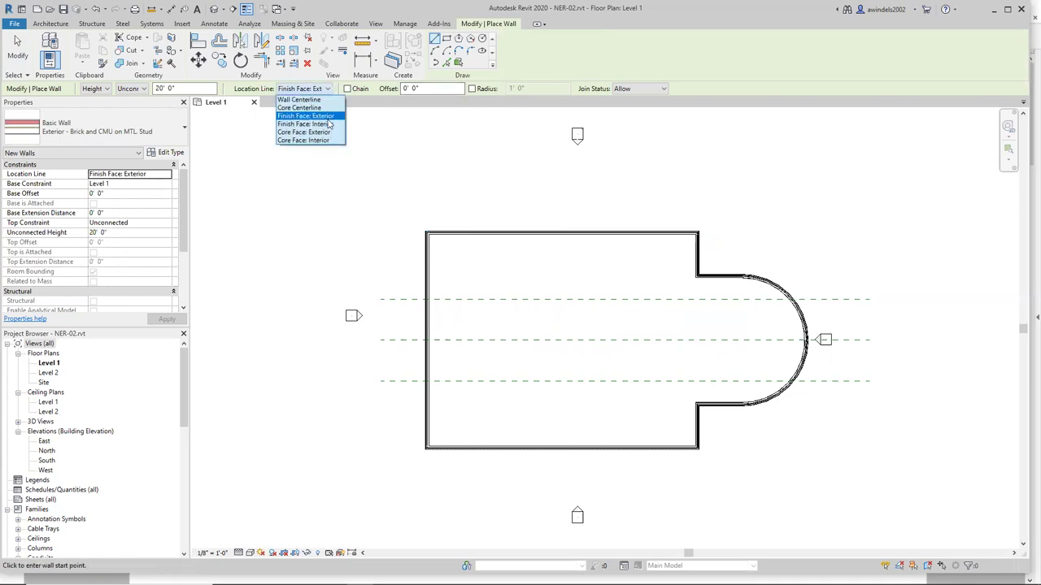
left_click(326, 116)
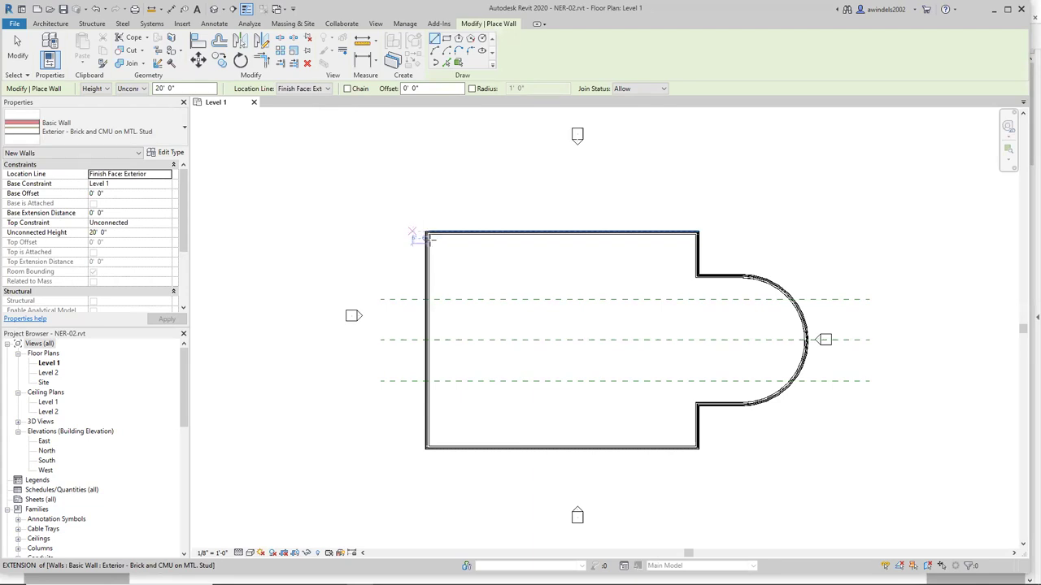
Draw a flipped 25' masonry wall west from the exterior wall along the upper reference plane.
scroll(423, 295, "up", 5)
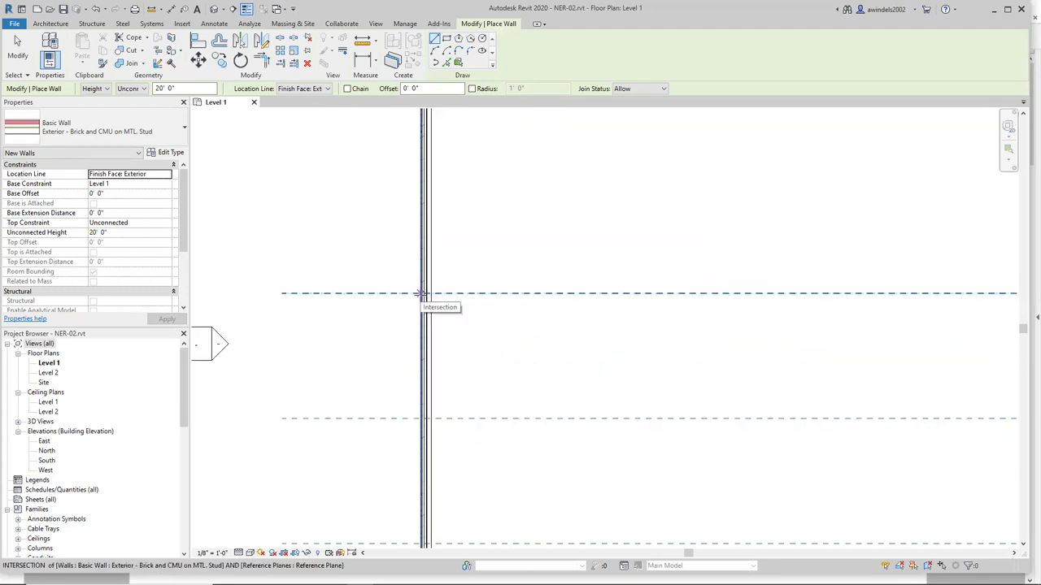
scroll(421, 293, "up", 5)
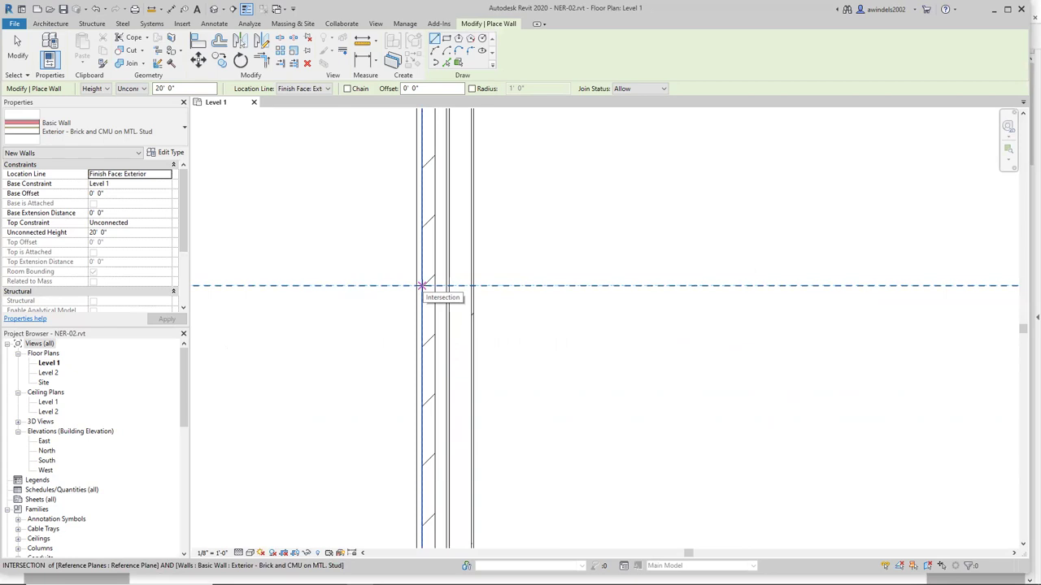
left_click(421, 286)
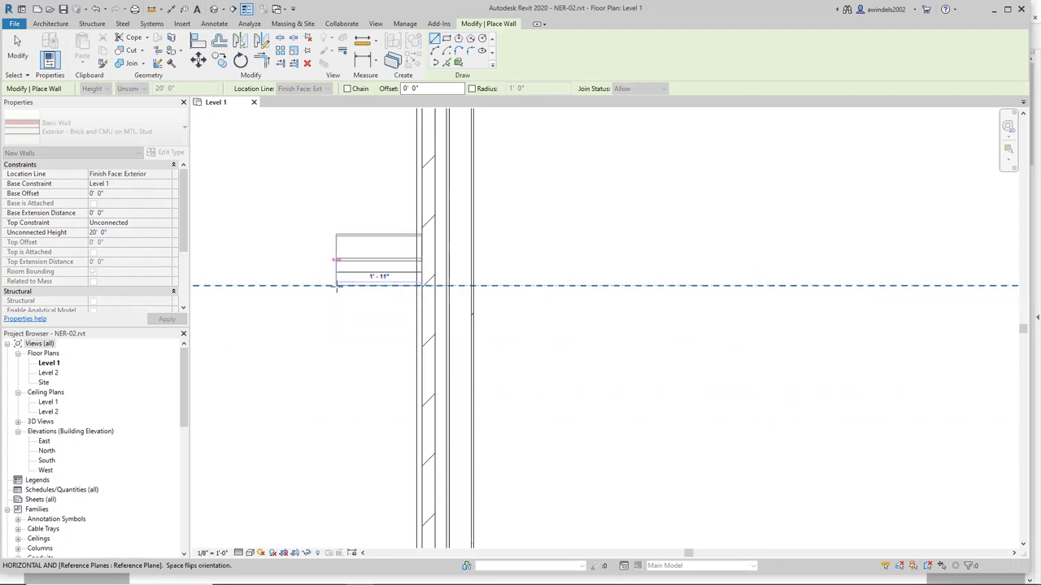
key("space")
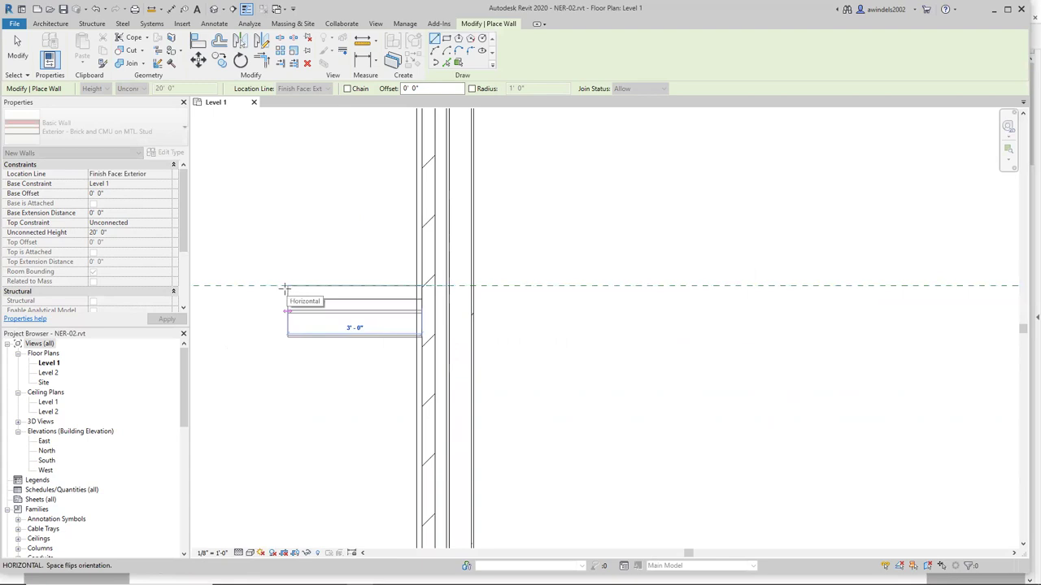
scroll(287, 289, "down", 5)
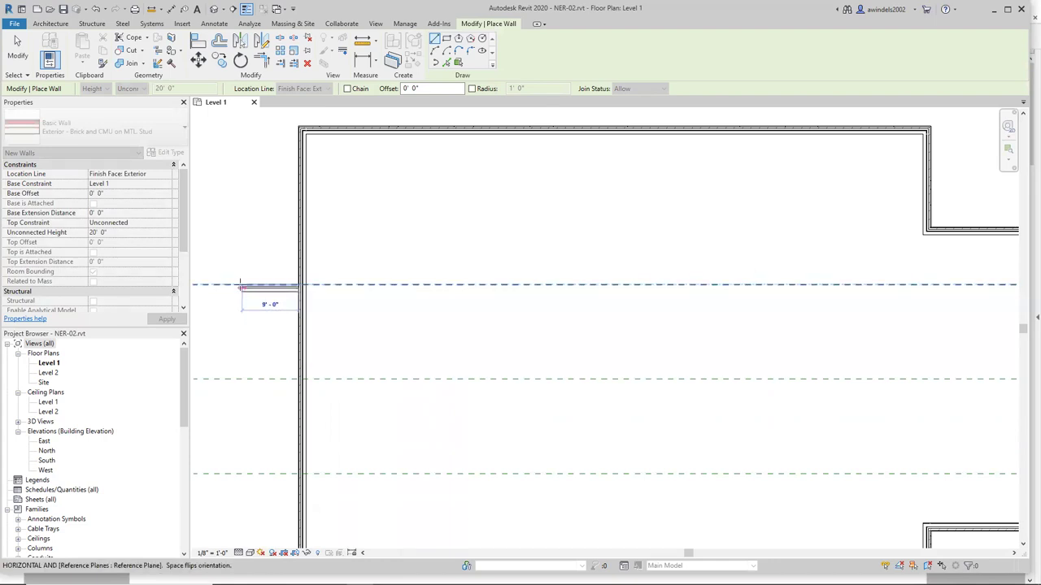
type("25")
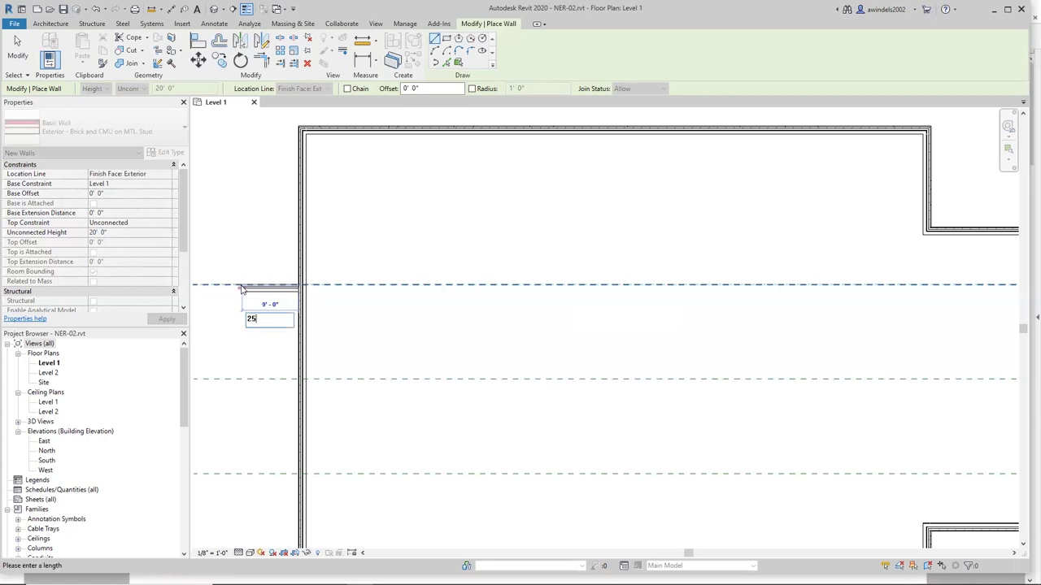
key("Return")
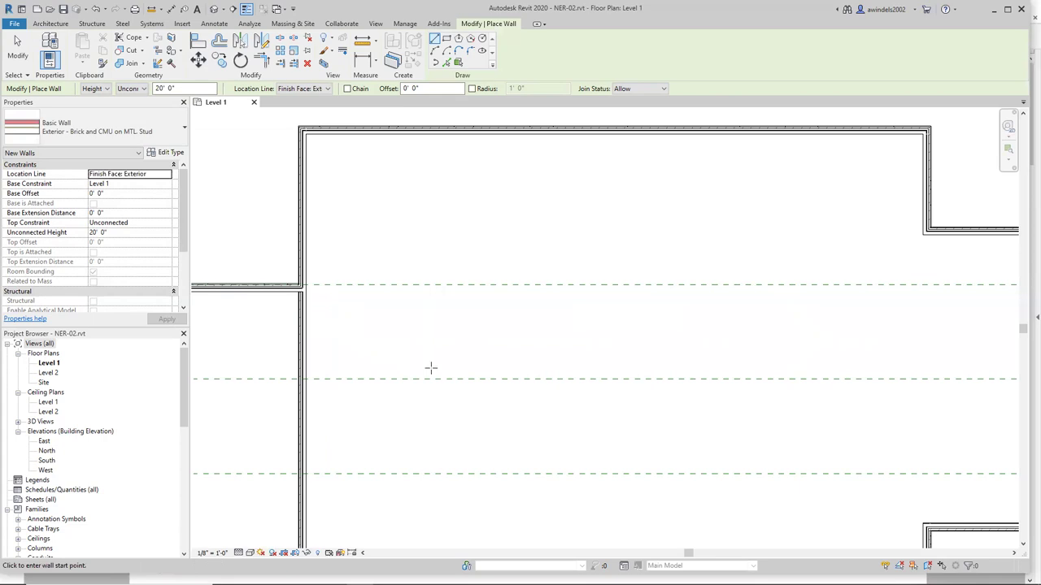
With Chain enabled, draw a flipped 25' wall west along the lower reference plane.
scroll(399, 453, "down", 3)
scroll(456, 414, "up", 6)
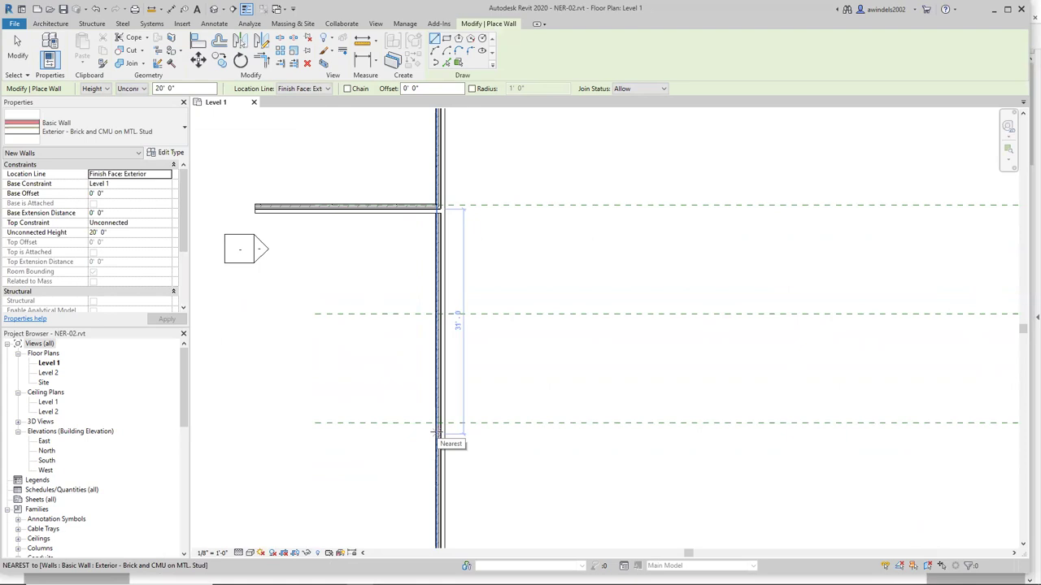
scroll(436, 432, "up", 5)
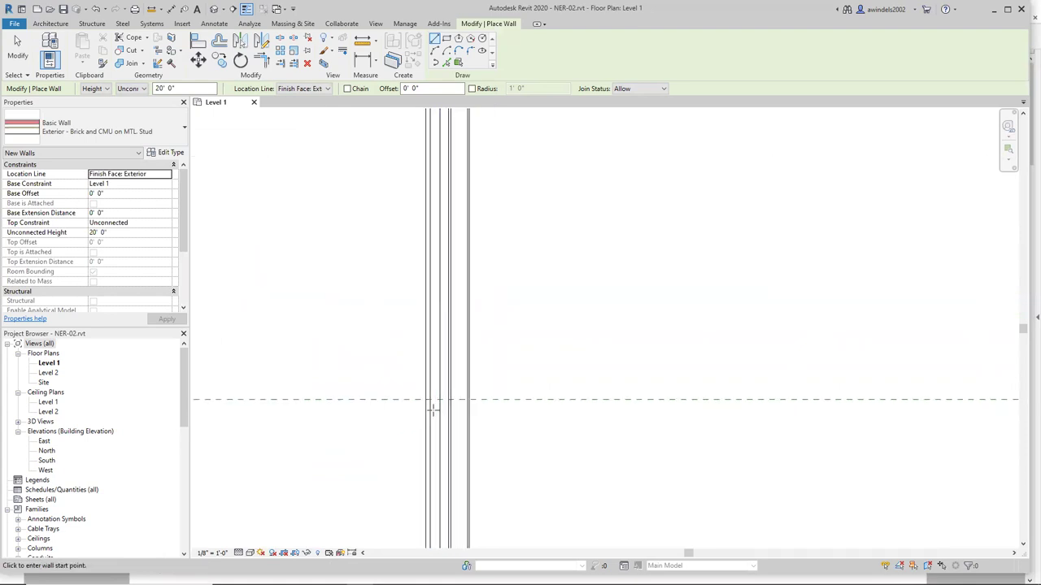
left_click(429, 400)
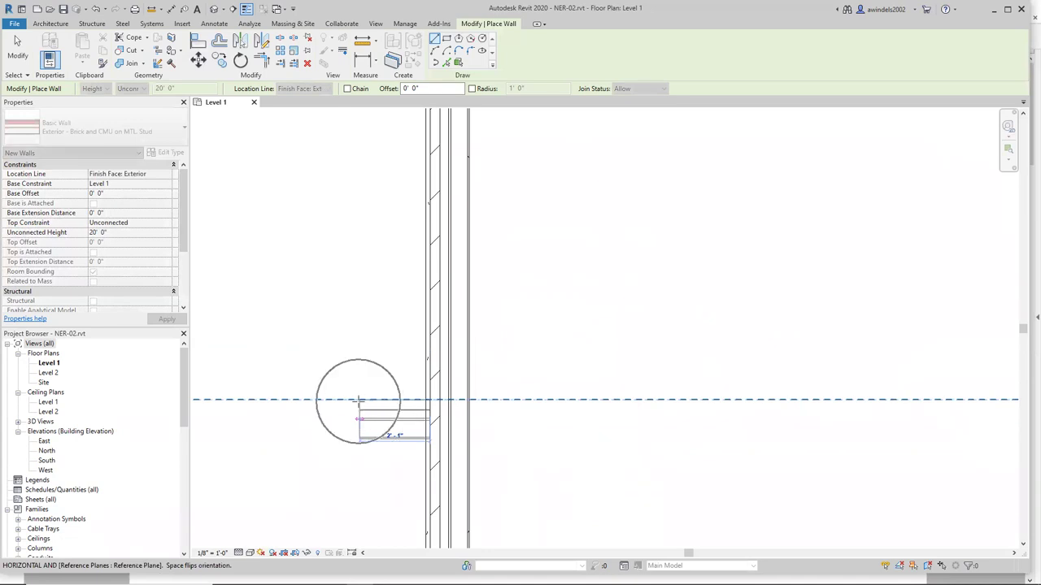
key("space")
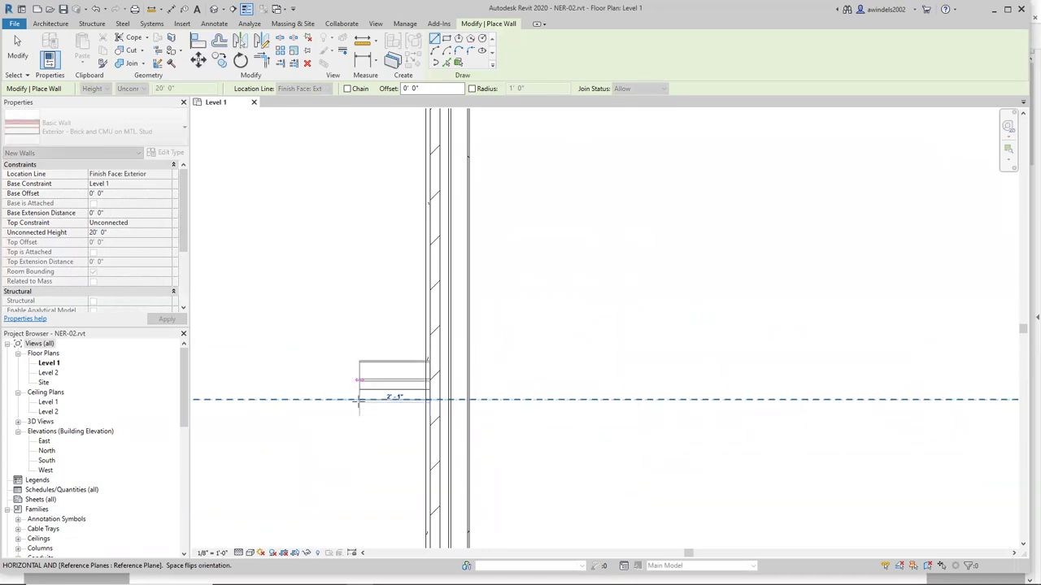
scroll(285, 398, "down", 3)
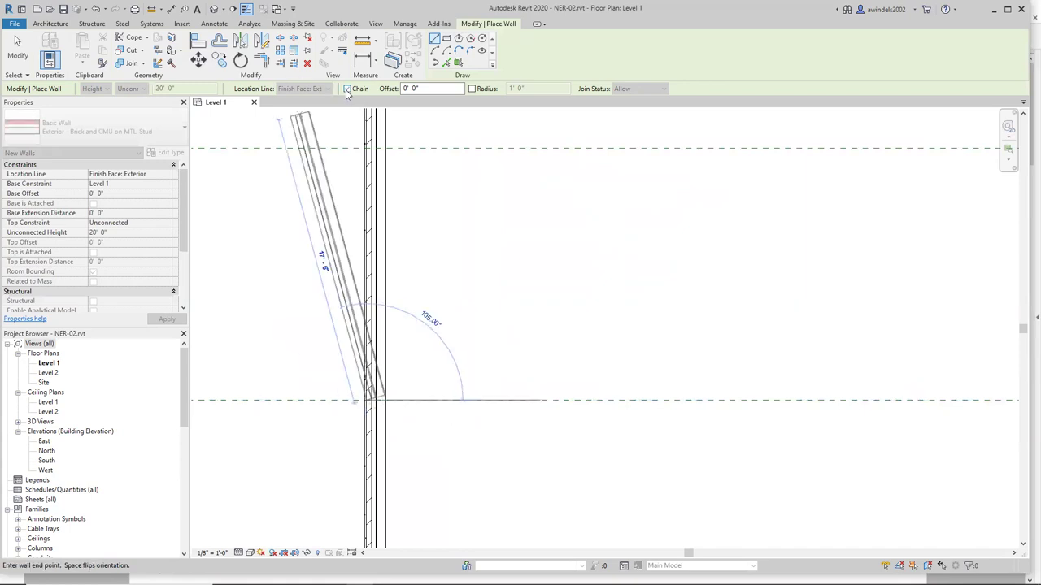
left_click(347, 93)
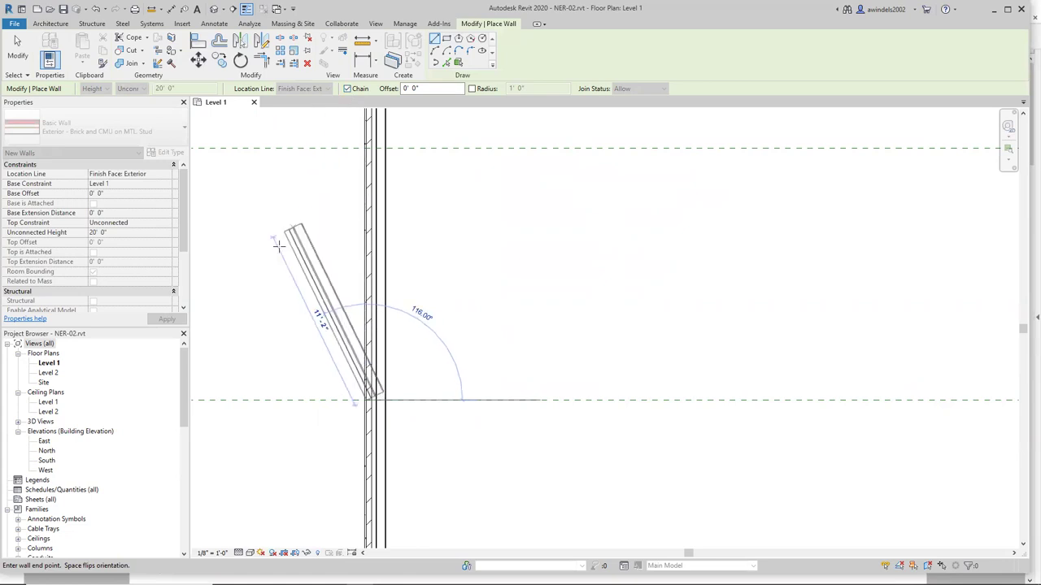
scroll(256, 325, "down", 2)
middle_click_drag(203, 331, 480, 331)
scroll(398, 357, "down", 1)
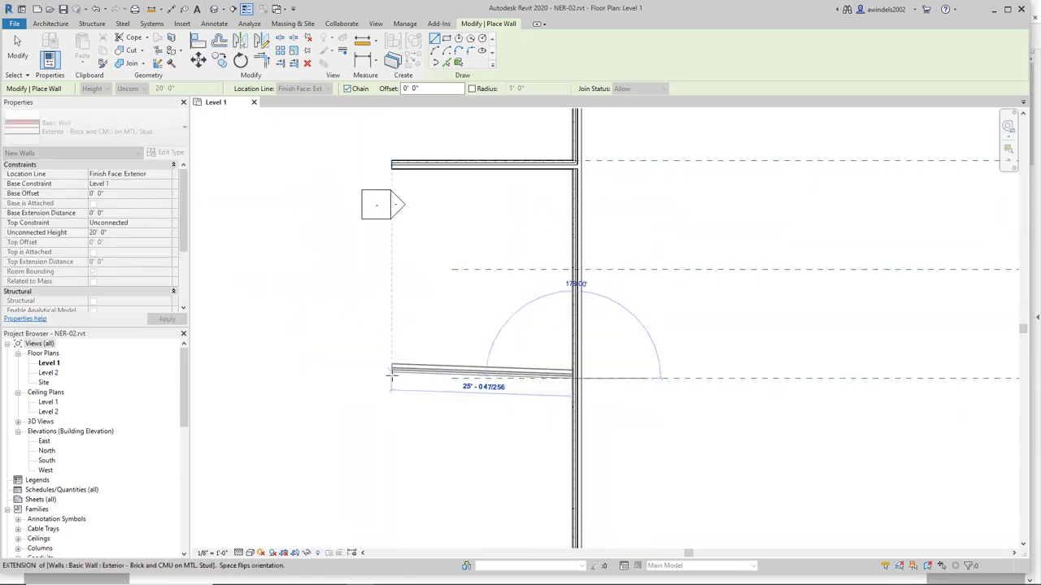
type("25")
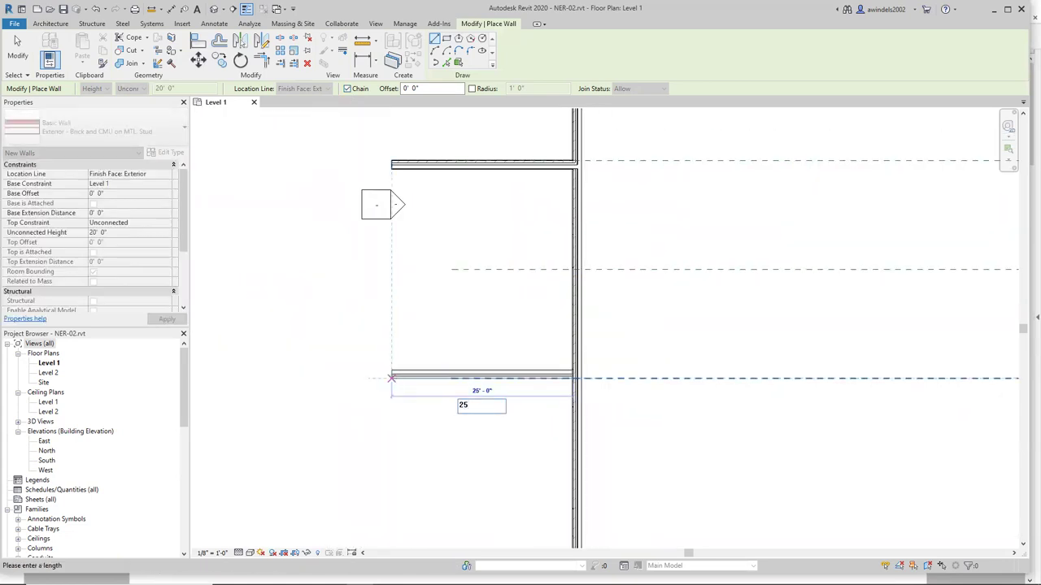
key("Return")
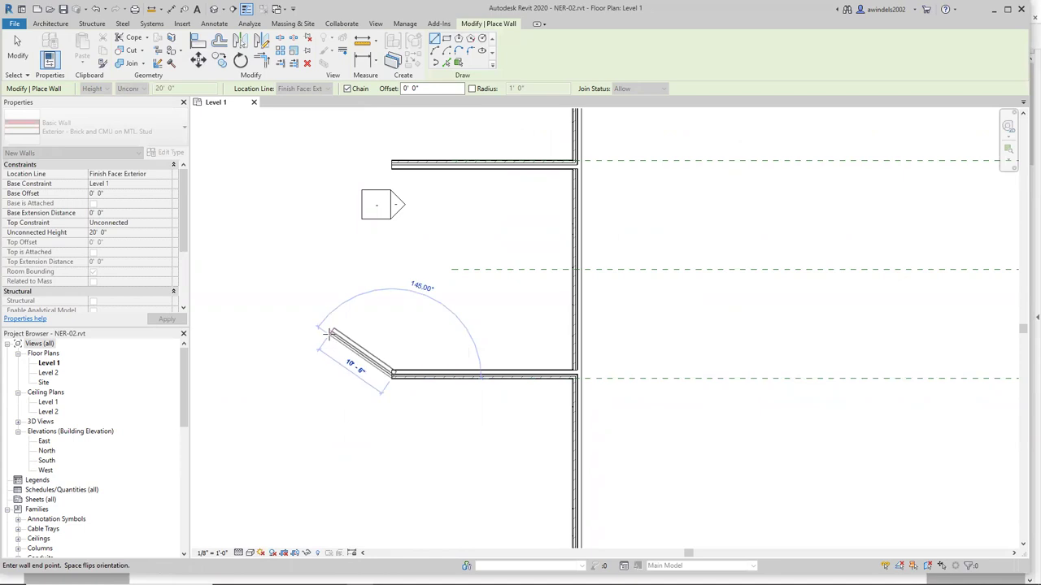
Cancel the diagonal wall preview and start a wall at the upper wall's end point.
scroll(307, 297, "down", 1)
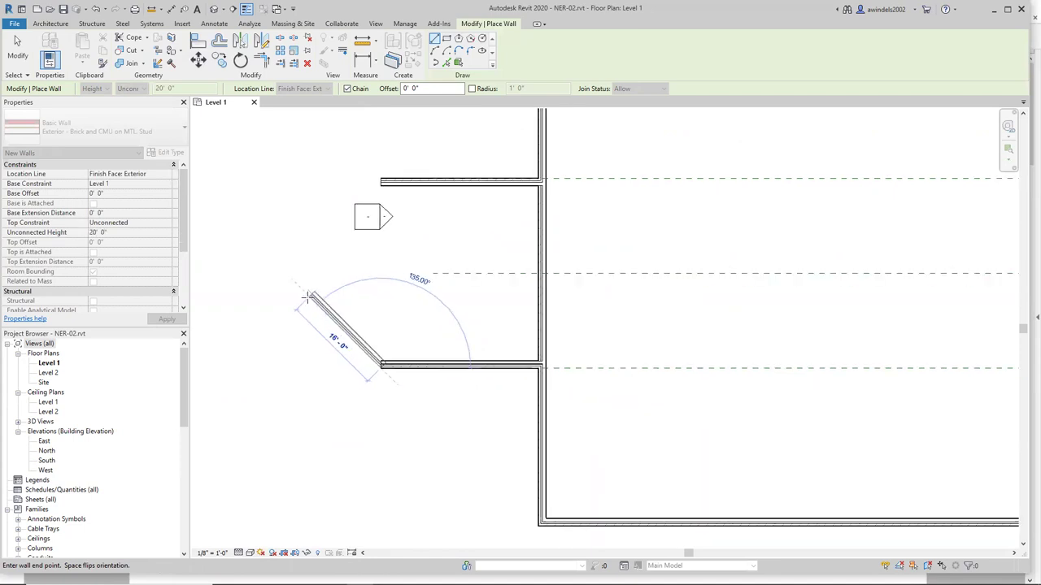
scroll(308, 296, "down", 1)
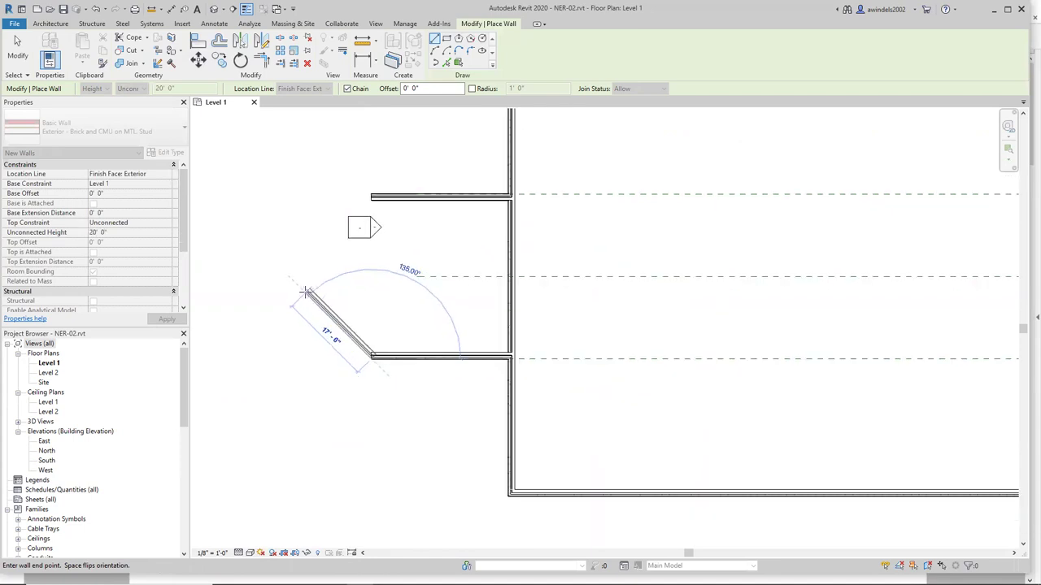
key("Escape")
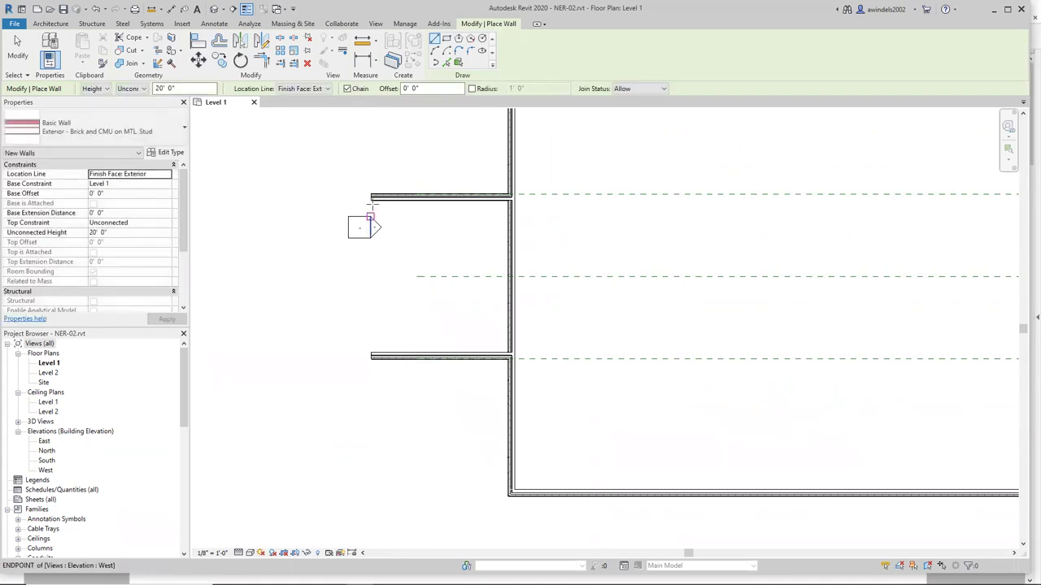
left_click(370, 196)
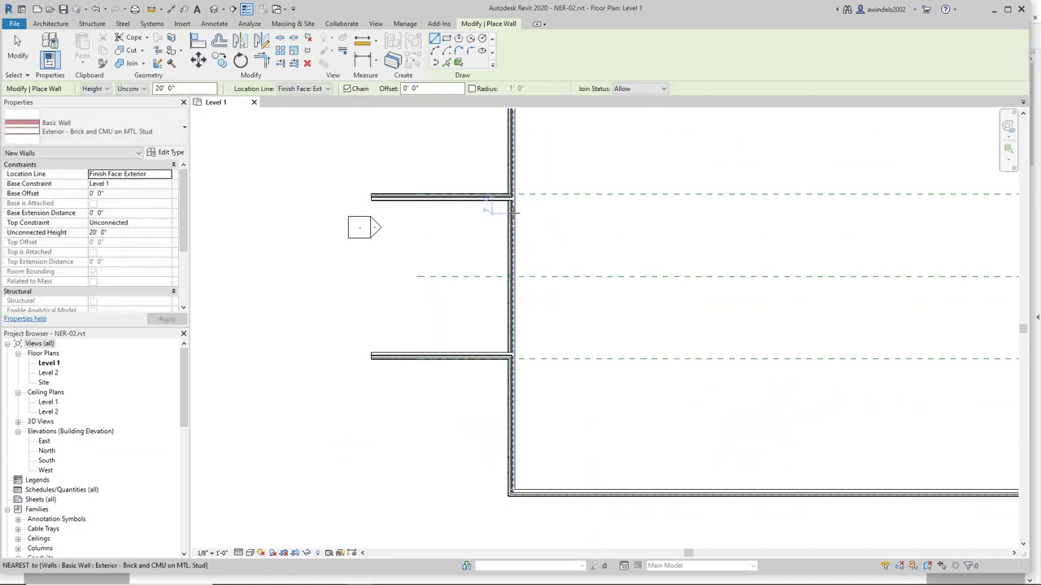
Stop wall placement and delete the upper 25' chase wall.
key("Escape")
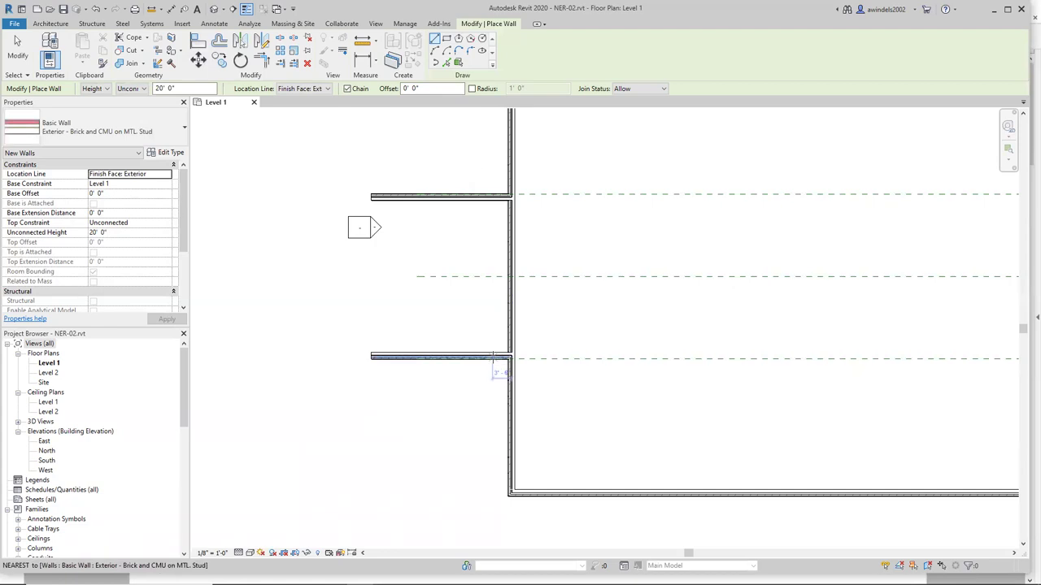
key("Escape")
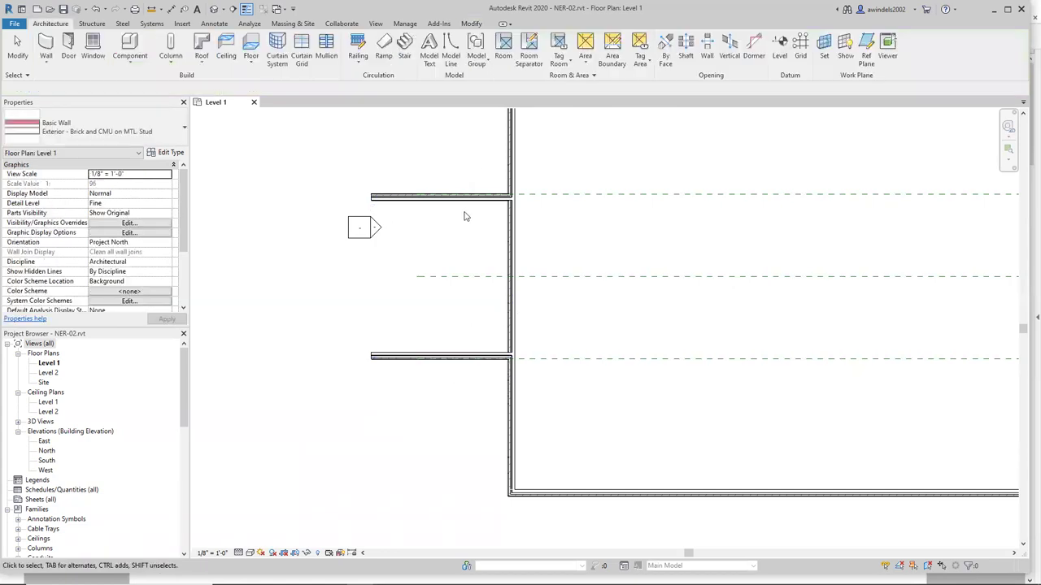
left_click(458, 200)
key("Delete")
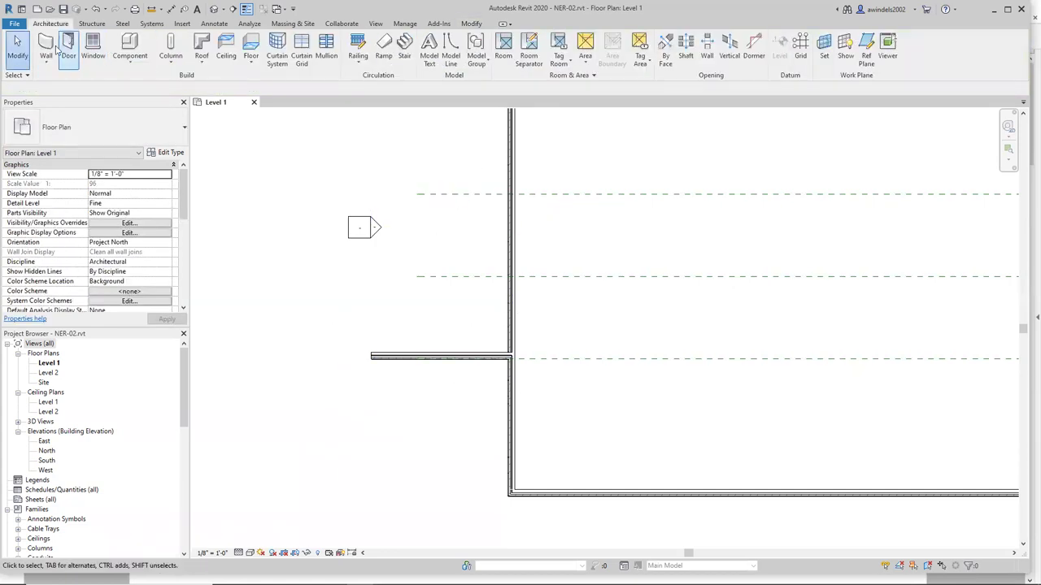
Redraw the upper wall as a 25' wall west from the exterior wall, chaining onward.
left_click(46, 51)
scroll(506, 196, "up", 6)
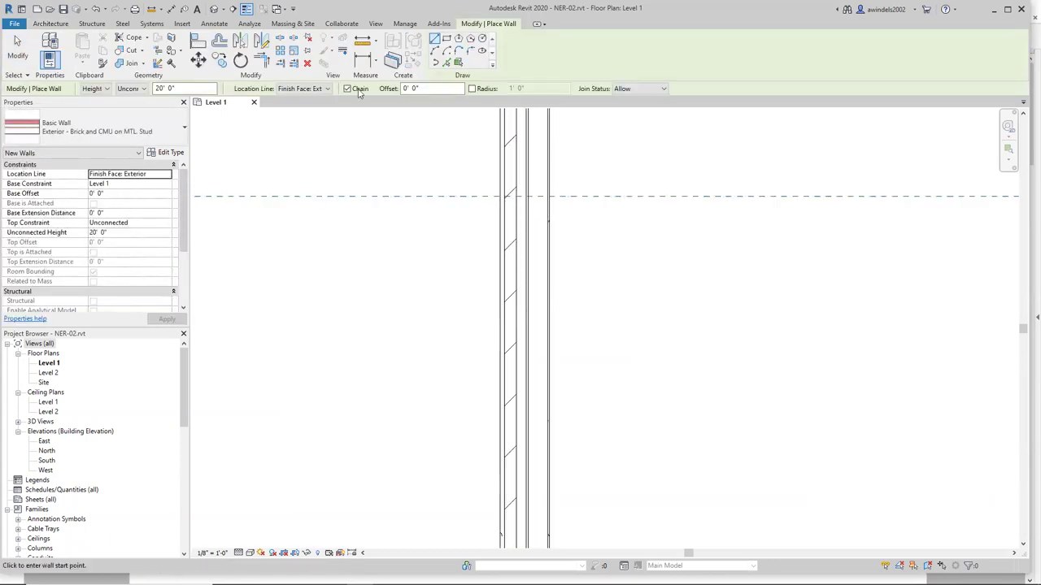
scroll(514, 199, "down", 2)
left_click(514, 197)
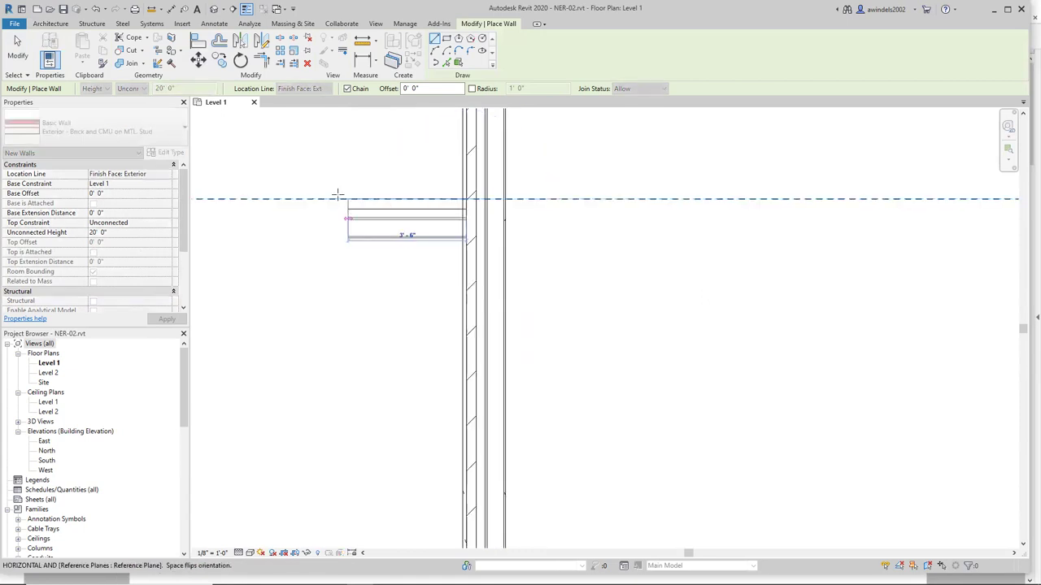
scroll(244, 198, "down", 3)
middle_click_drag(164, 203, 351, 231)
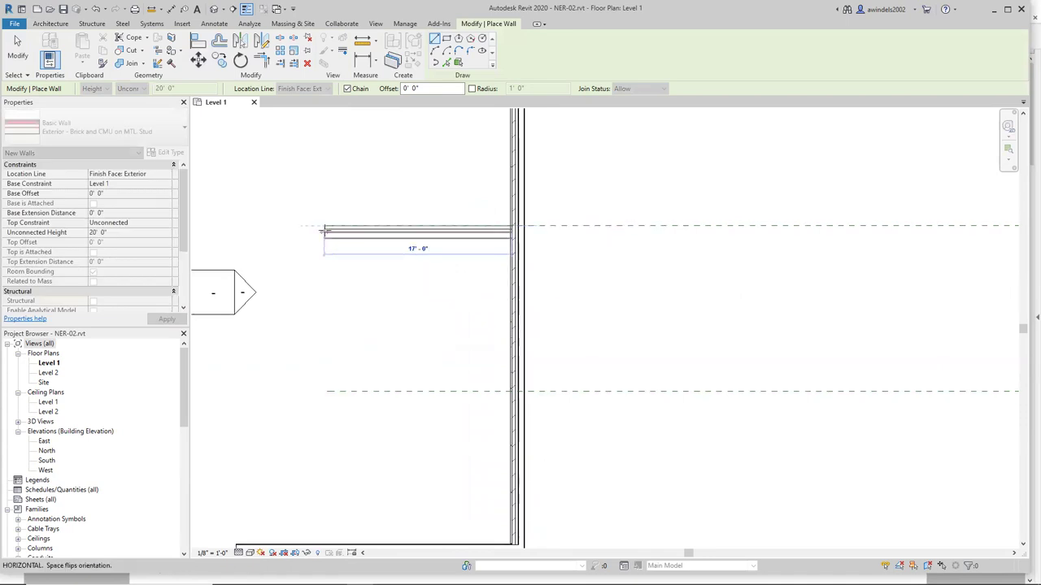
type("25")
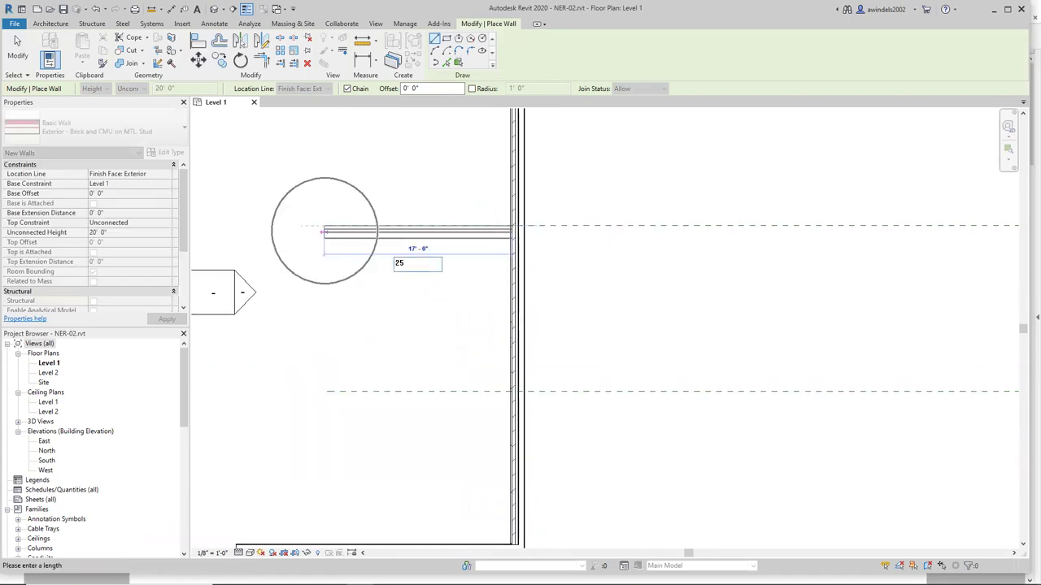
key("Return")
middle_click_drag(282, 188, 324, 197)
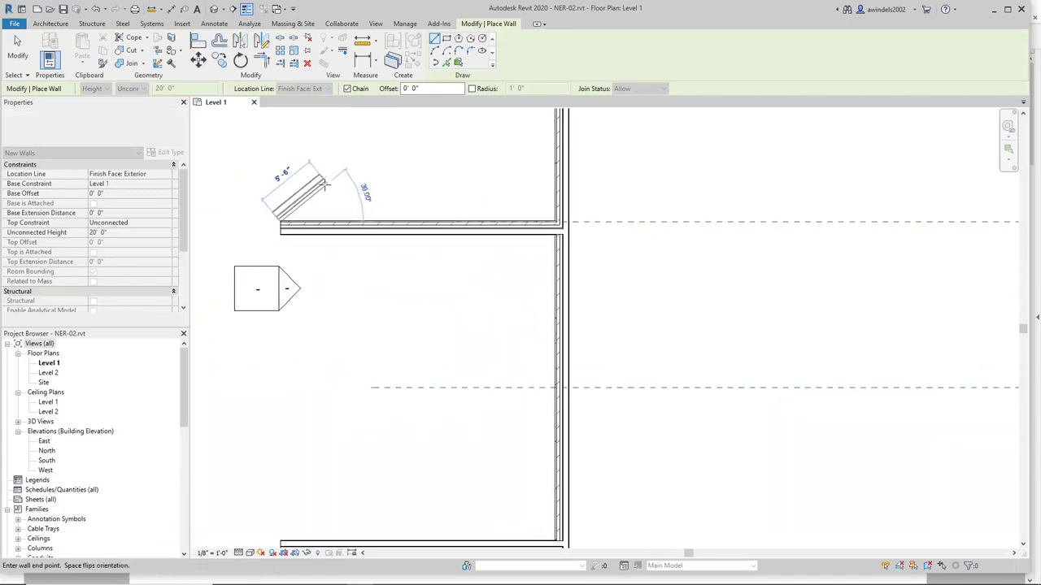
Fix the 135° diagonal wall's end, then add a 25' horizontal wall.
scroll(379, 290, "down", 1)
scroll(310, 231, "down", 2)
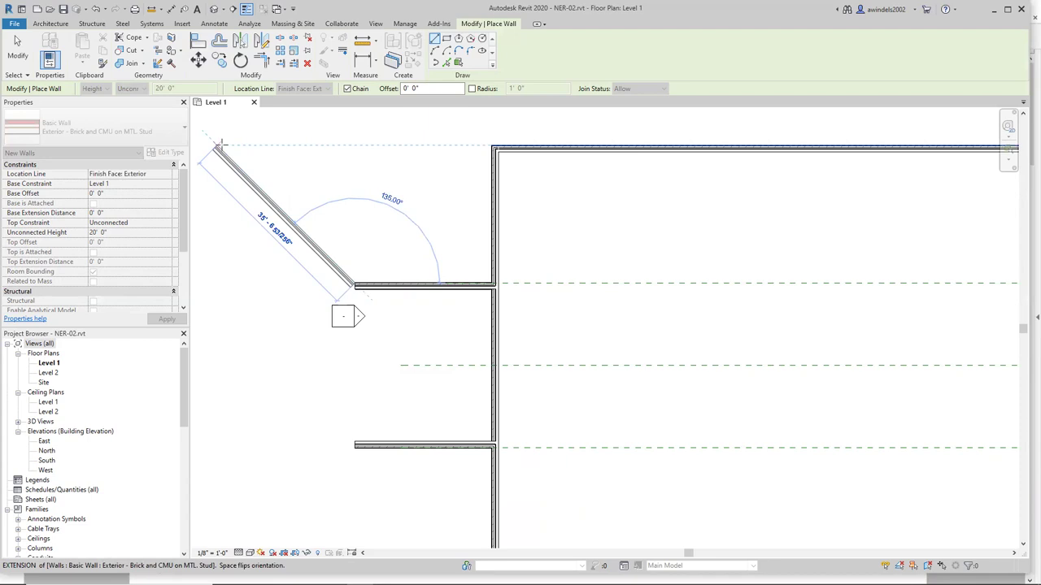
left_click(220, 144)
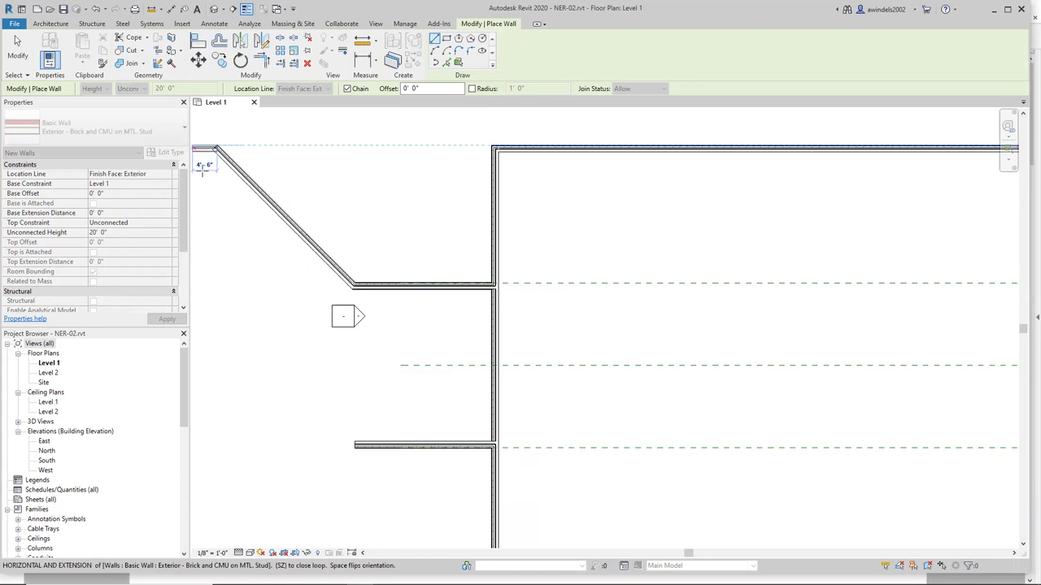
middle_click_drag(344, 202, 652, 292)
type("25")
key("Return")
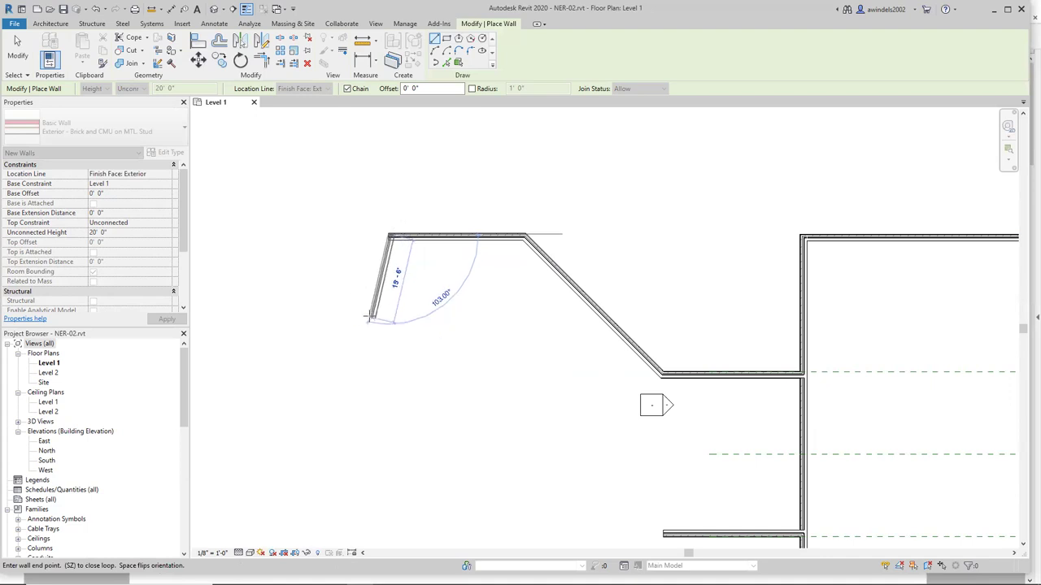
Continue the chain with a 25' vertical wall running upward.
scroll(370, 310, "down", 1)
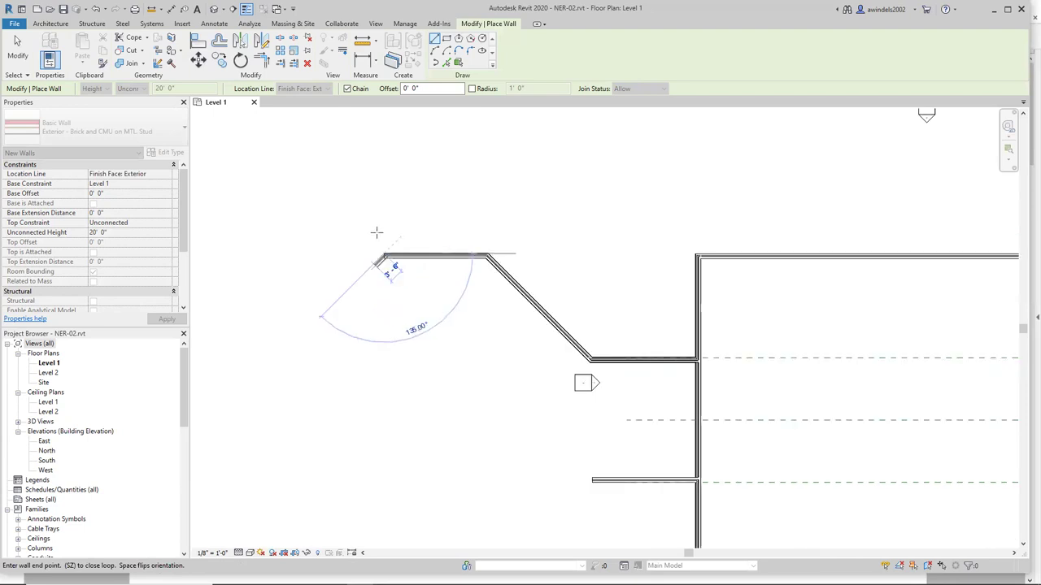
scroll(384, 221, "up", 2)
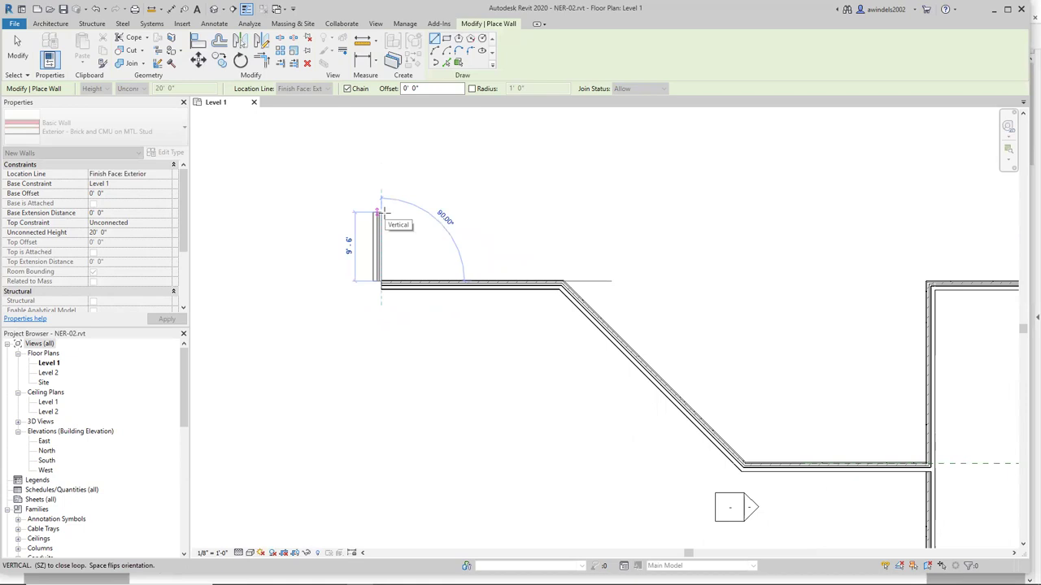
type("25")
key("Return")
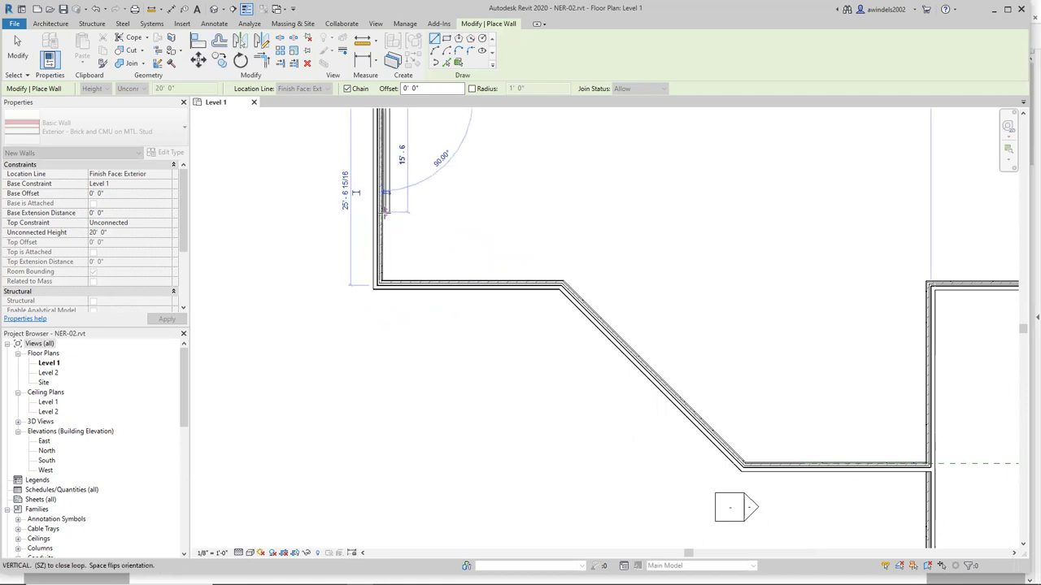
scroll(359, 206, "down", 2)
middle_click_drag(360, 206, 465, 267)
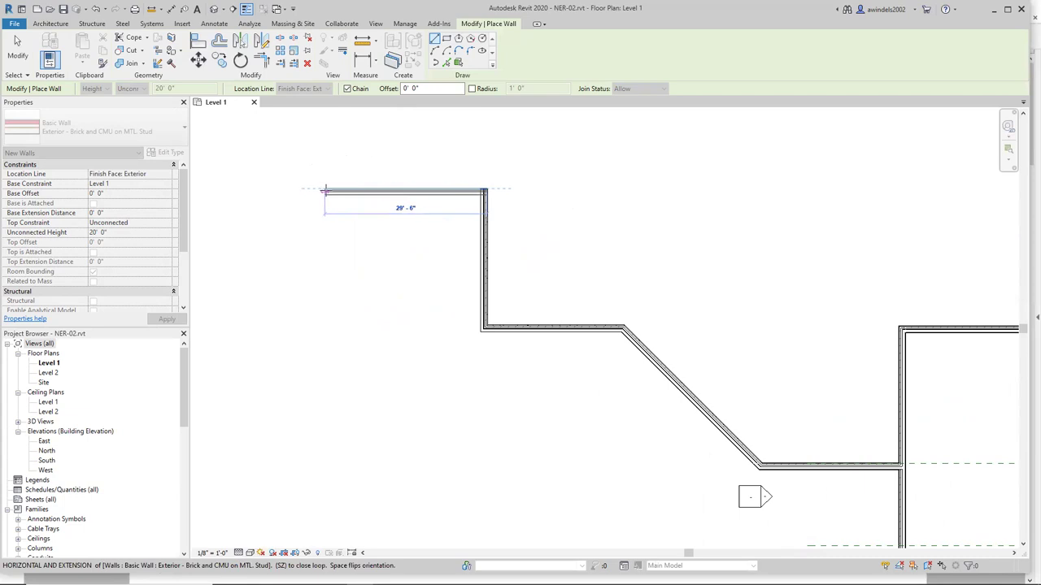
Place an 80' top wall running west, then a 25' left wall running south.
type("80")
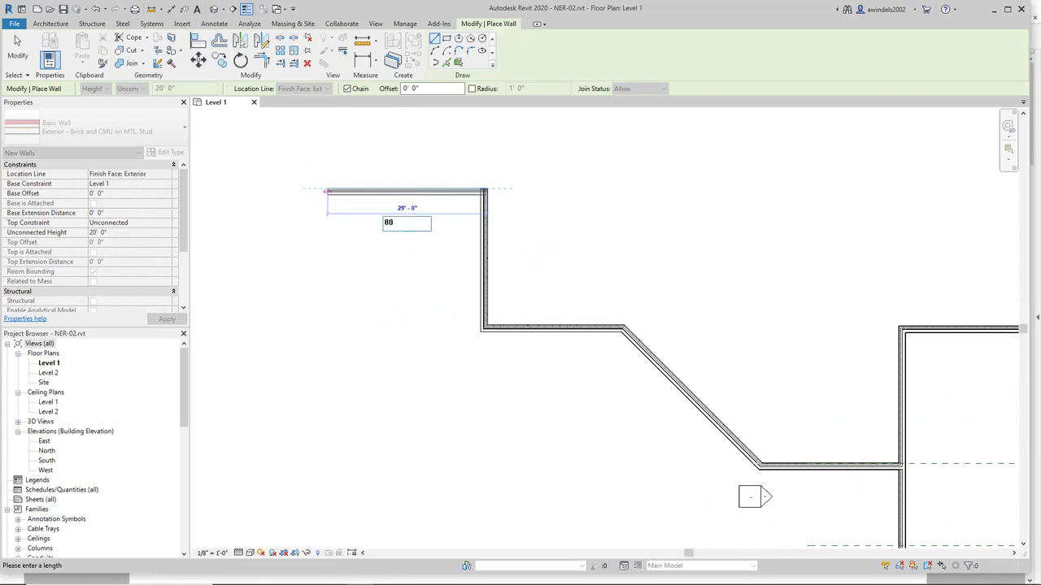
key("Return")
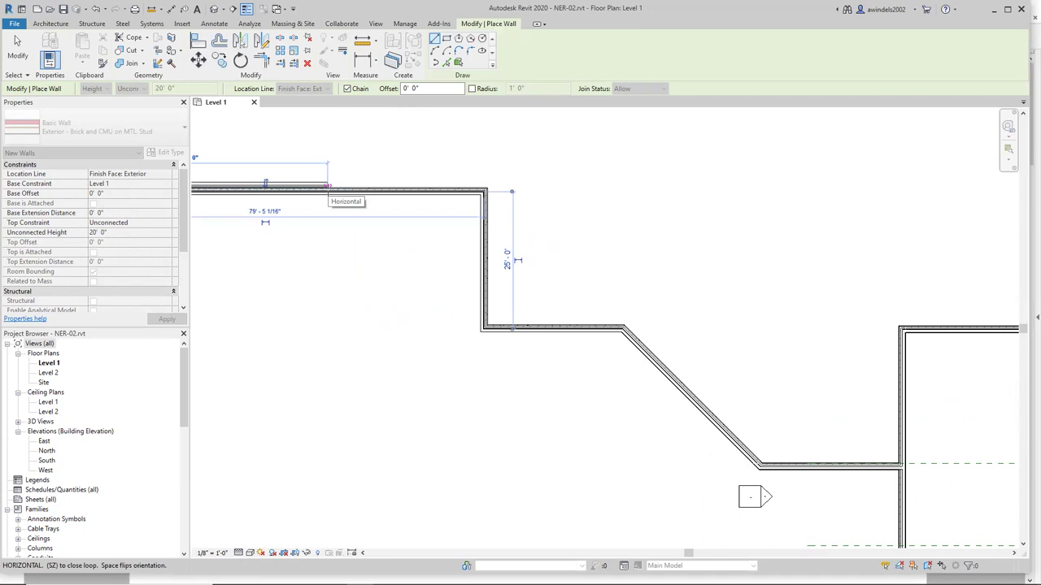
scroll(316, 288, "down", 3)
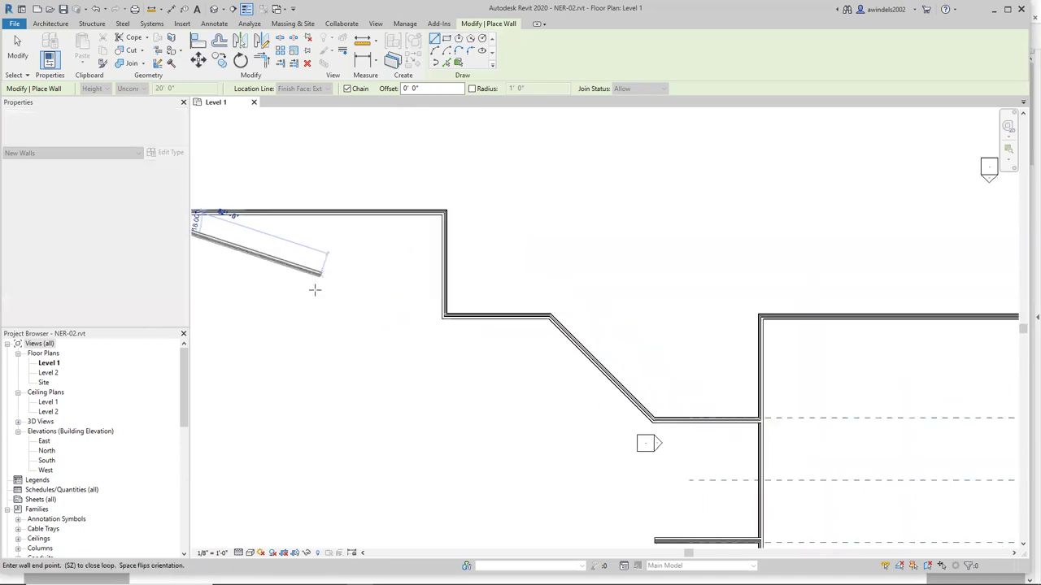
middle_click_drag(317, 288, 400, 304)
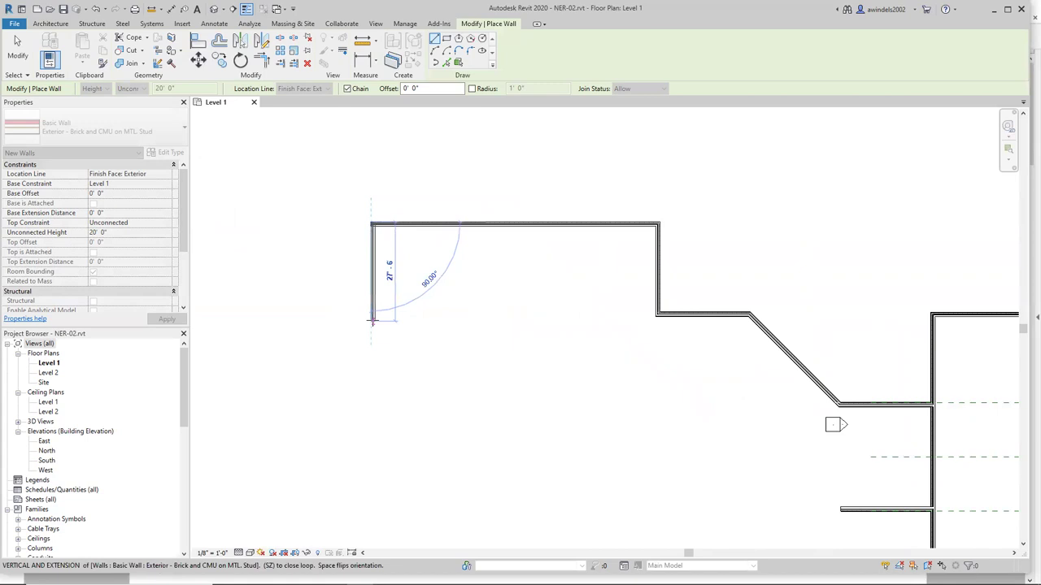
type("25")
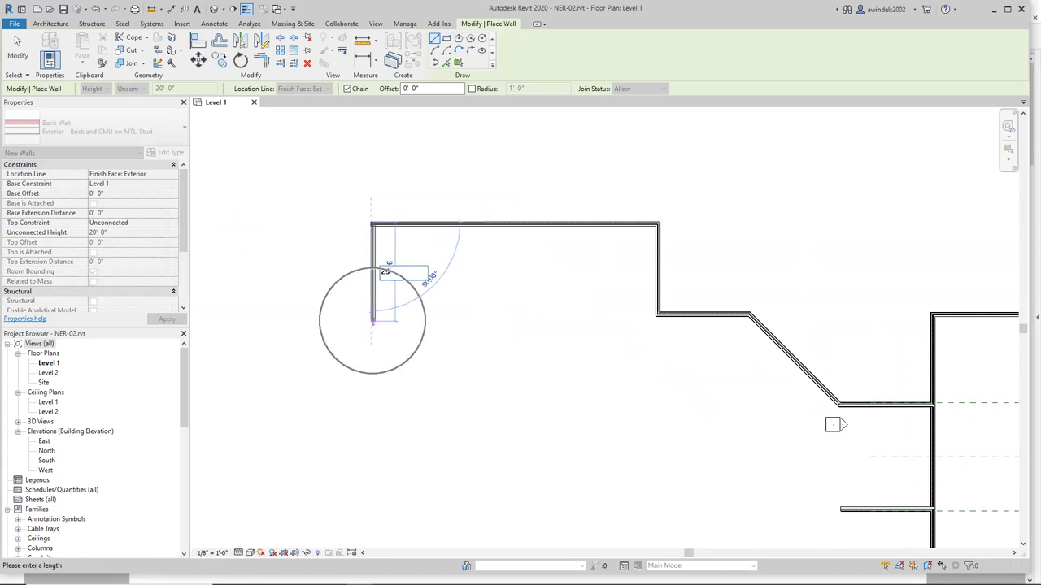
key("Return")
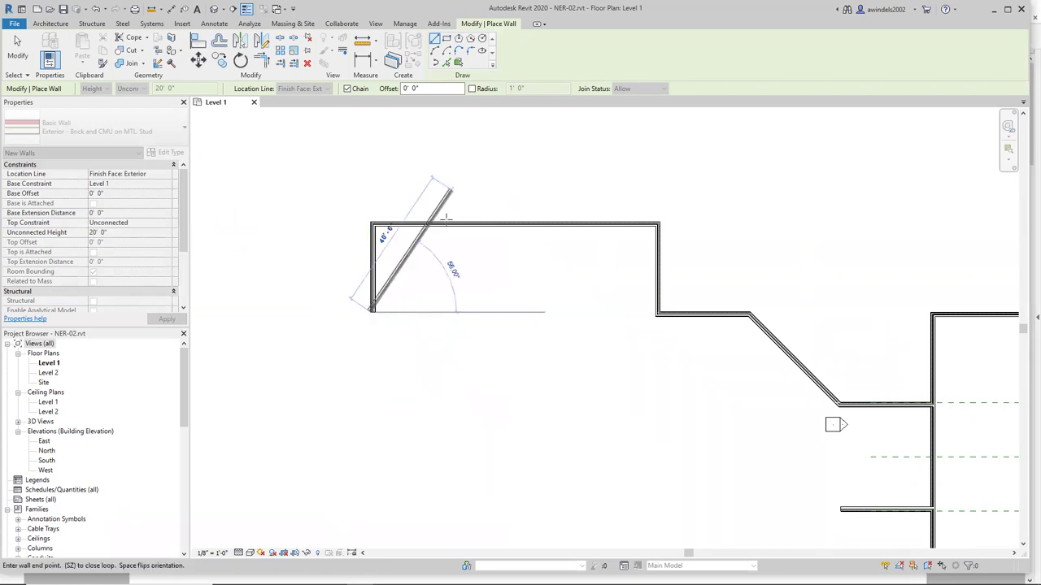
Try a Start-End-Radius arc wall, cancel it, and return to the Architecture tools.
left_click(436, 50)
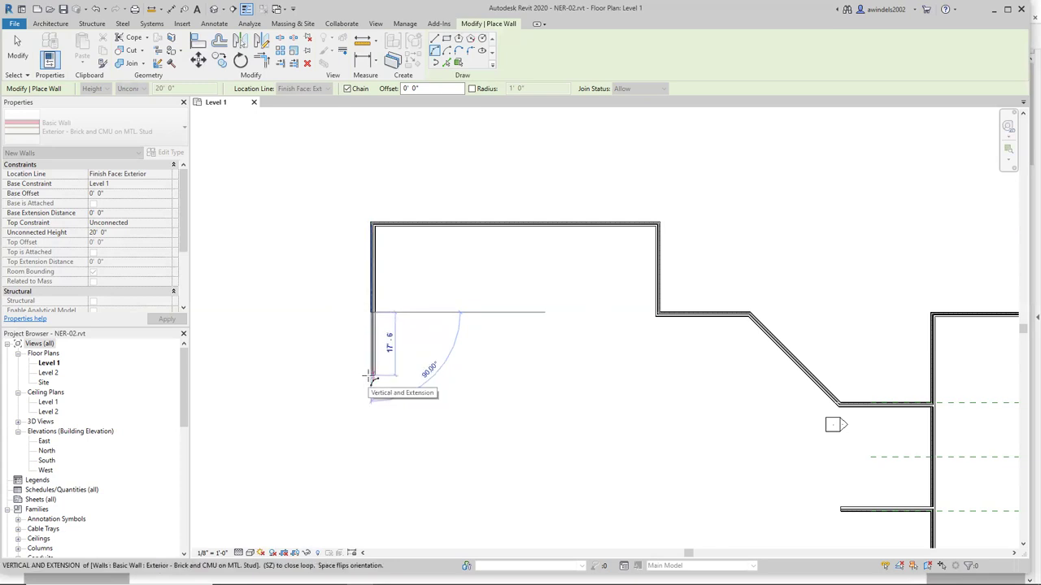
left_click(371, 377)
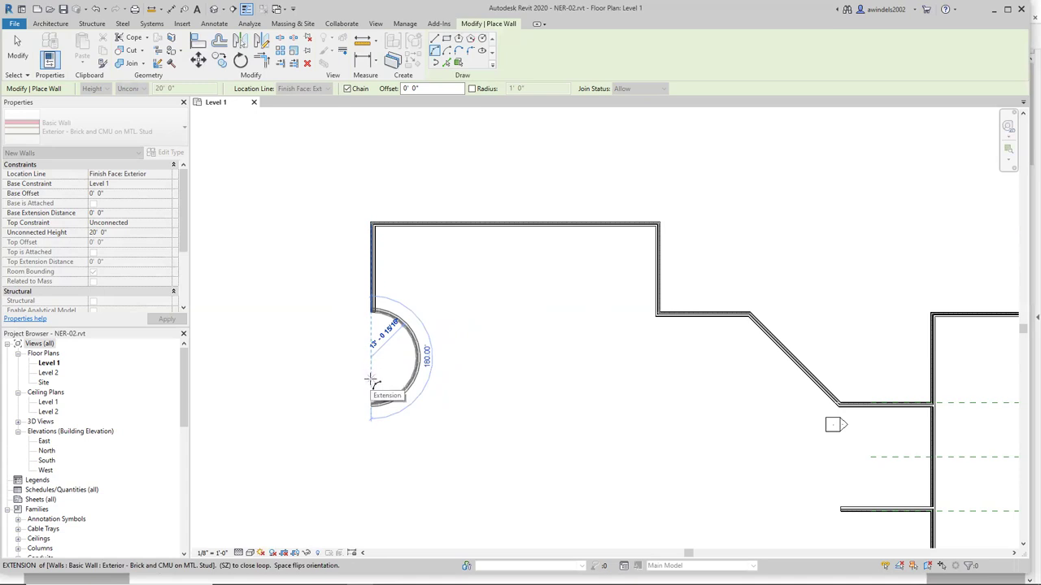
key("Escape")
key("Escape")
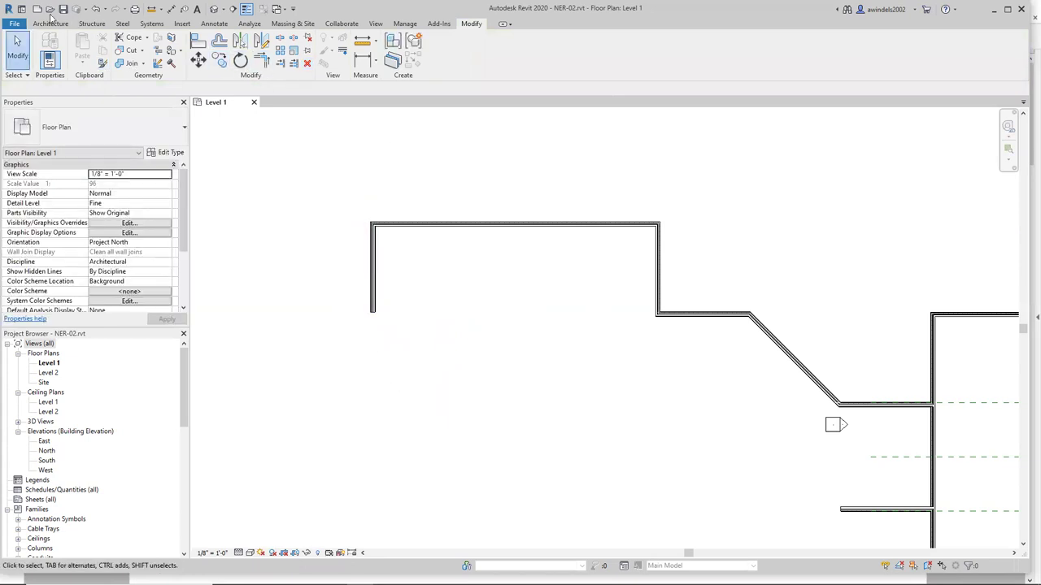
left_click(49, 24)
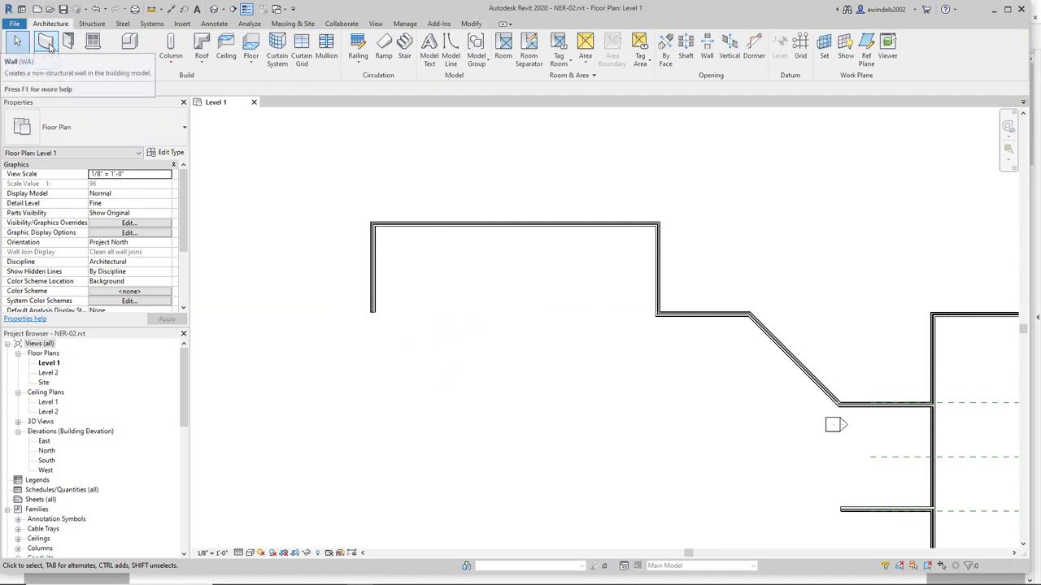
Draw a semicircular curved wall from the left wall's end, flipped, with length 25, bulging east.
left_click(48, 46)
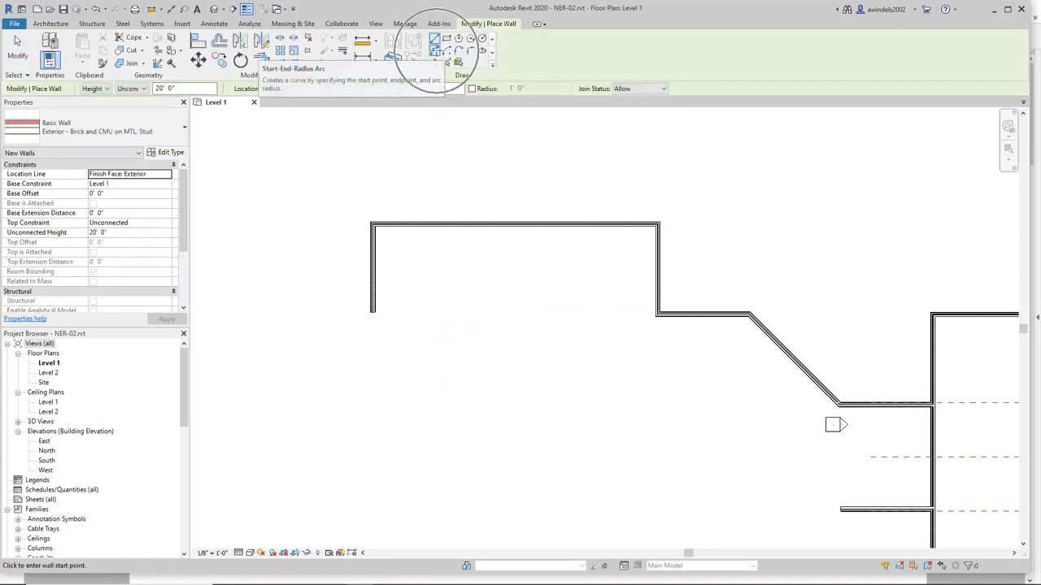
scroll(370, 301, "up", 6)
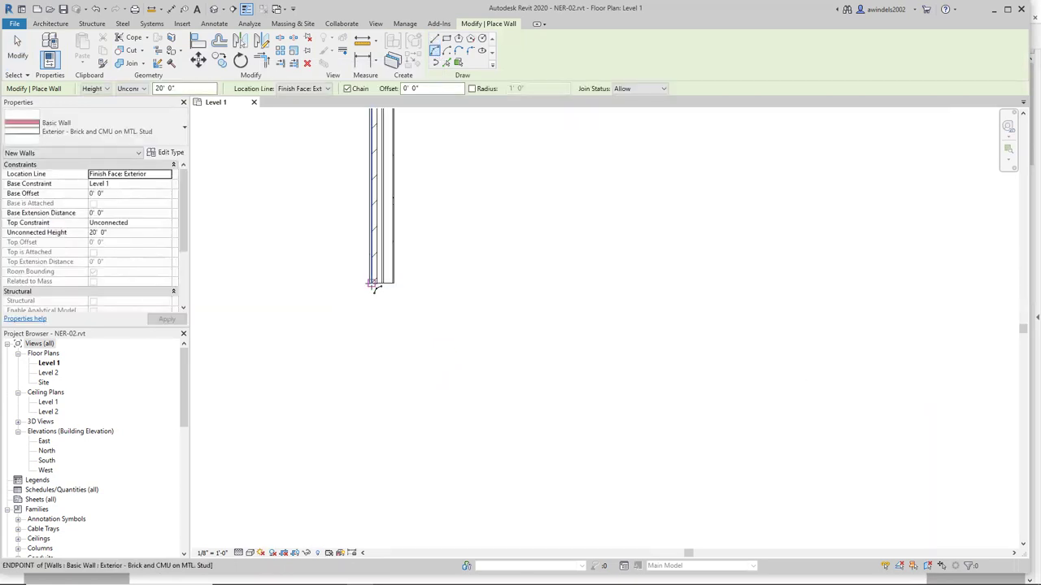
left_click(372, 284)
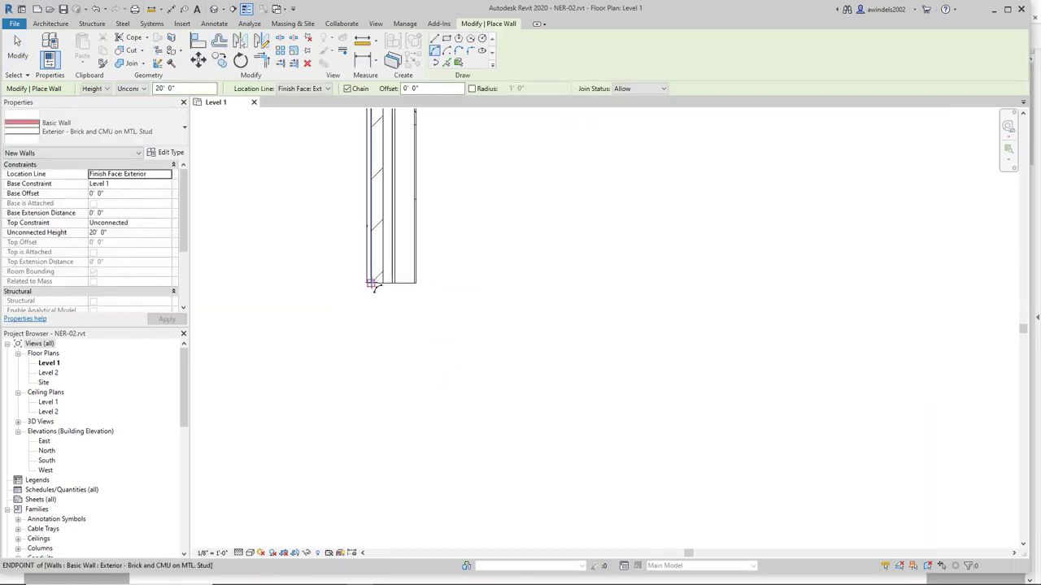
key("space")
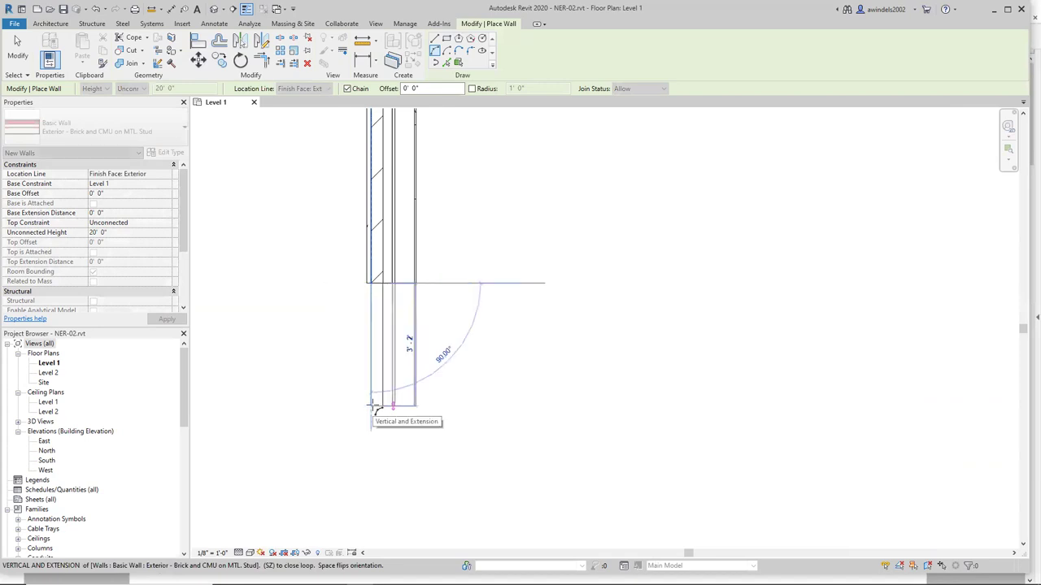
type("25")
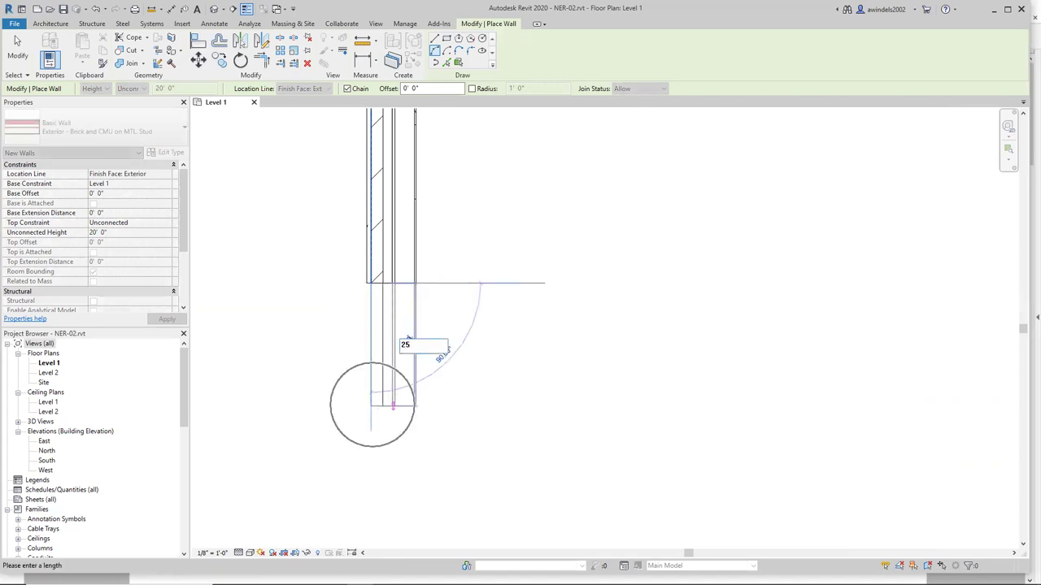
key("Return")
scroll(374, 406, "down", 2)
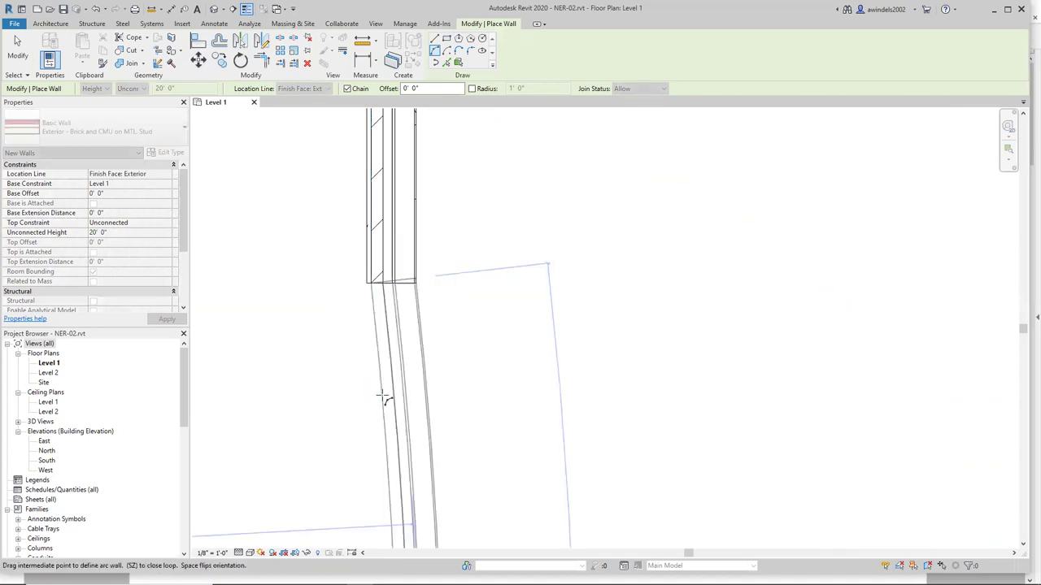
scroll(439, 439, "down", 1)
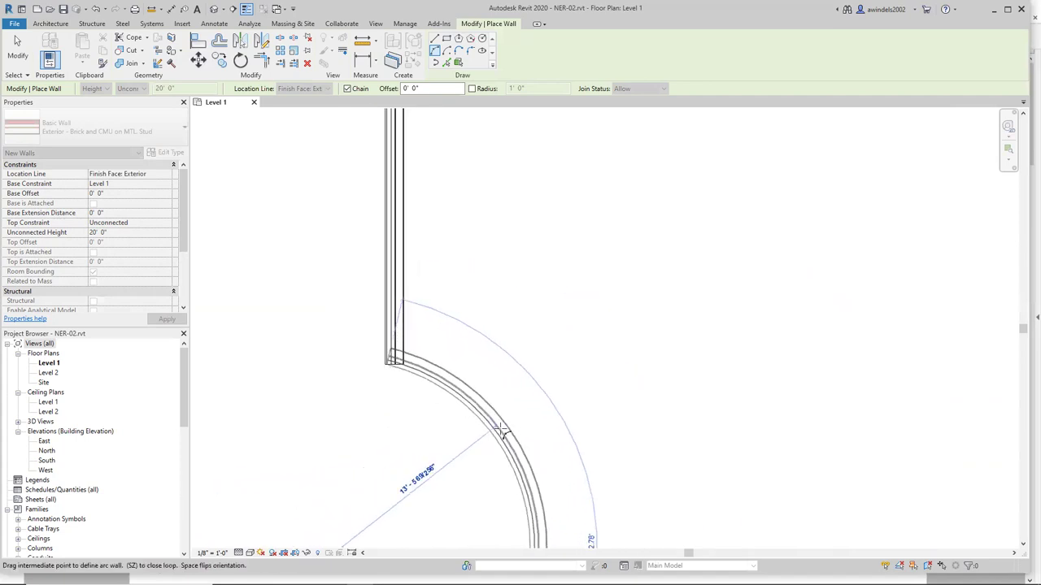
left_click(505, 426)
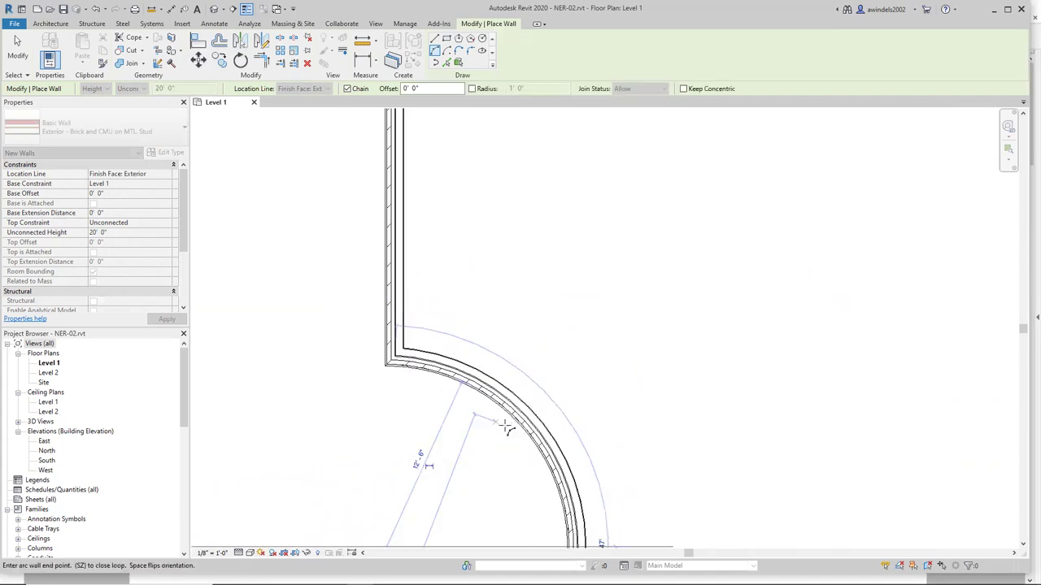
Exit wall placement and pan to see the whole outline.
key("Escape")
scroll(508, 407, "down", 1)
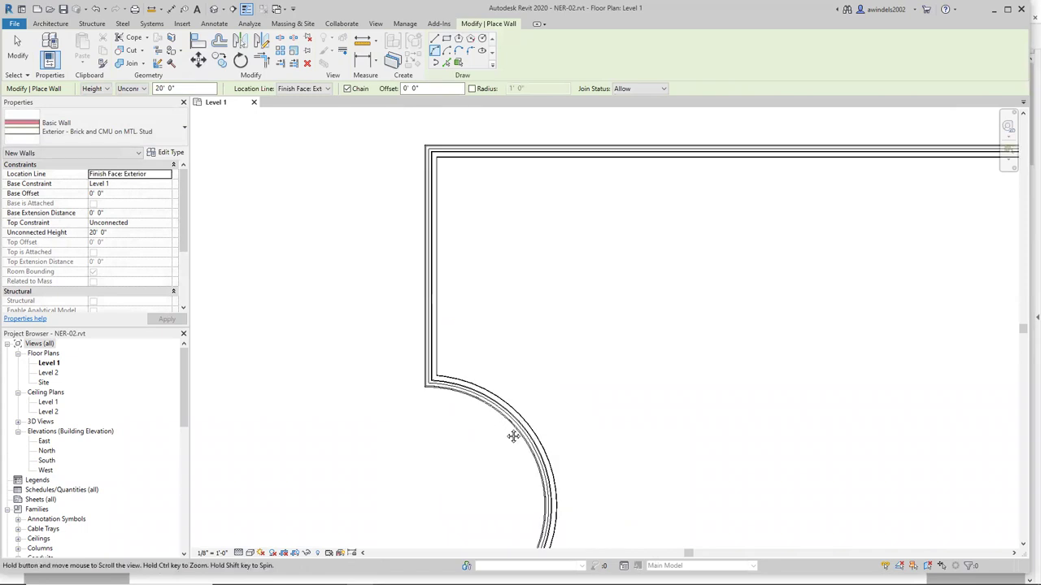
middle_click_drag(513, 396, 501, 360)
key("Escape")
scroll(492, 355, "down", 2)
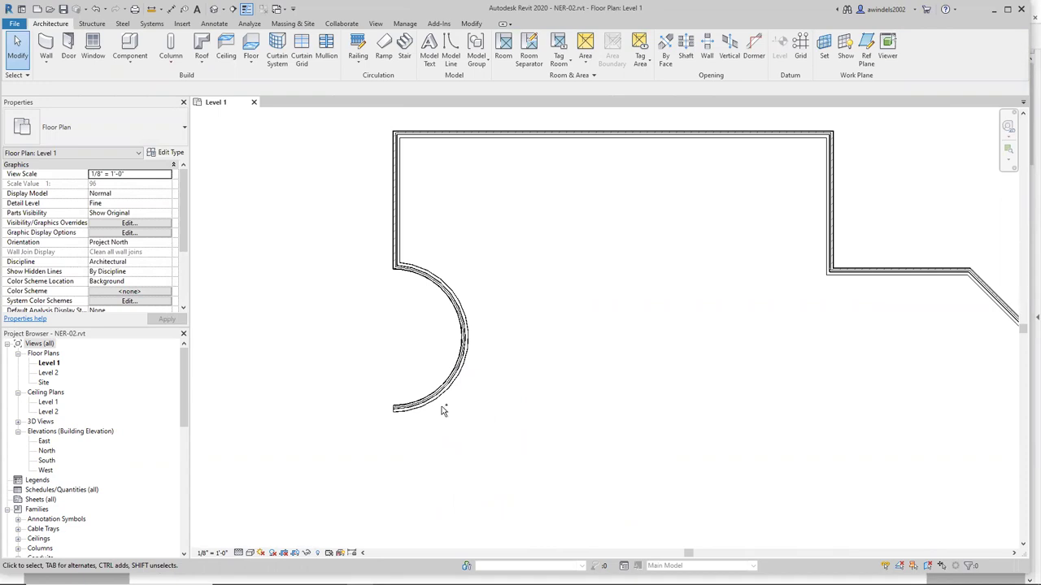
Draw a 25' straight Line wall south from the arc's lower end, flipped to the other side.
left_click(46, 49)
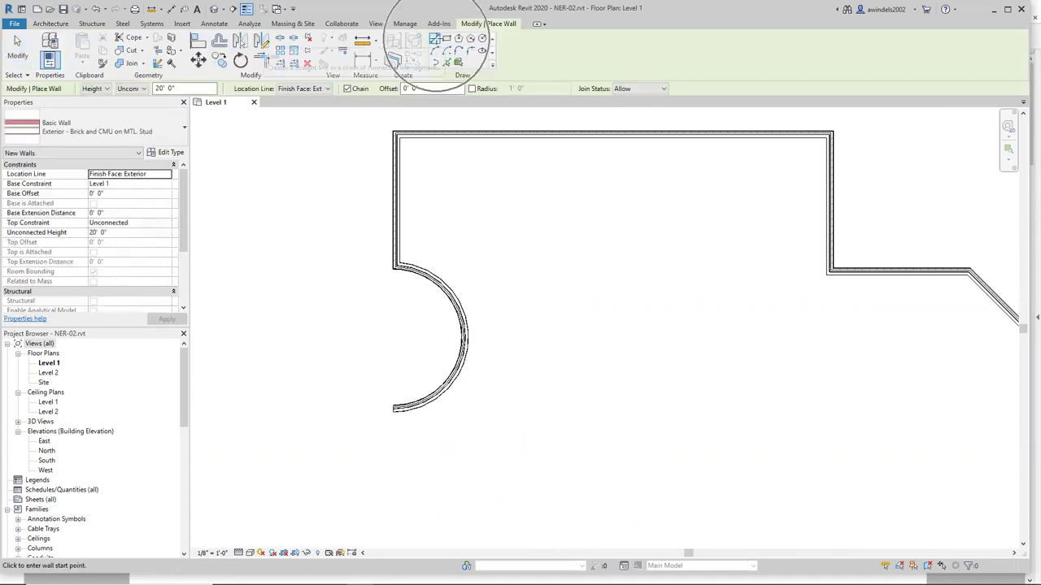
left_click(435, 39)
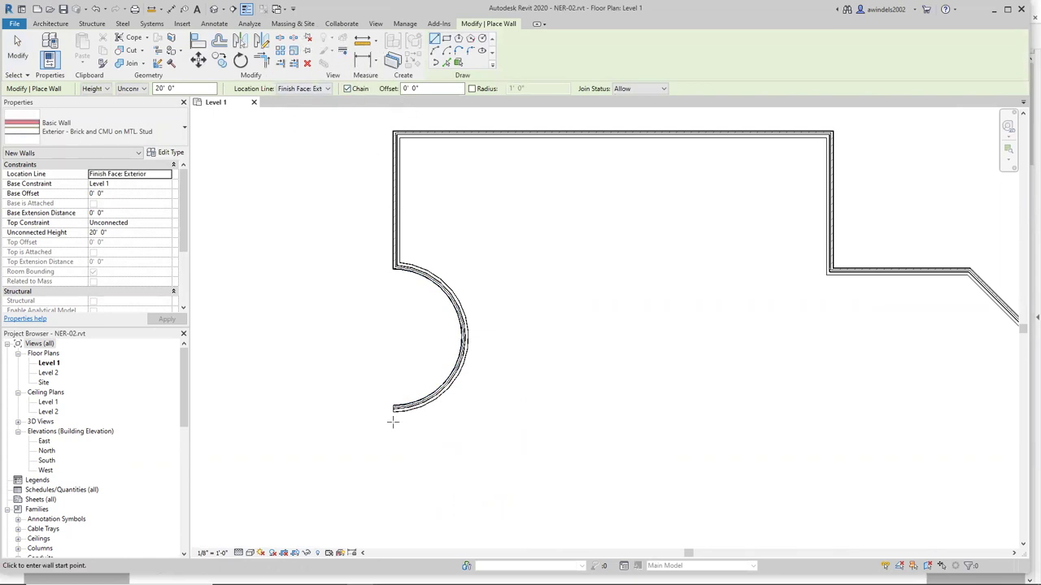
scroll(395, 400, "up", 3)
scroll(395, 401, "up", 3)
left_click(390, 382)
key("space")
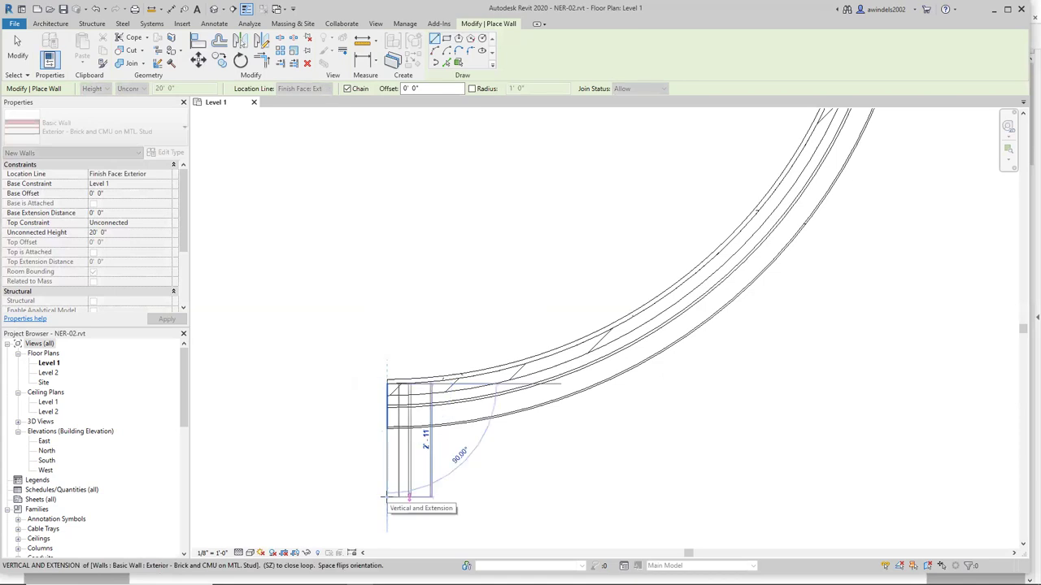
scroll(383, 496, "down", 5)
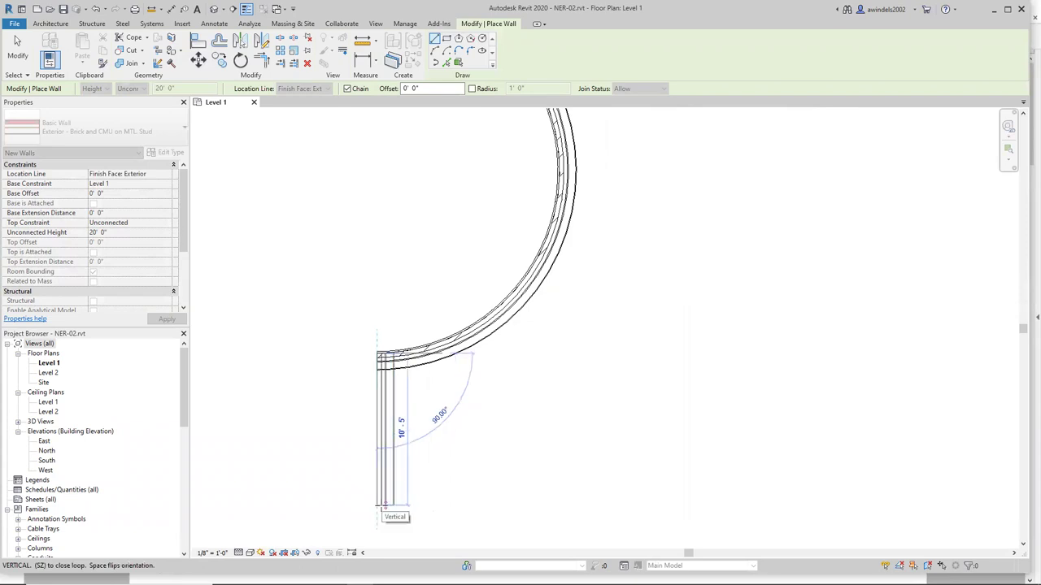
type("23")
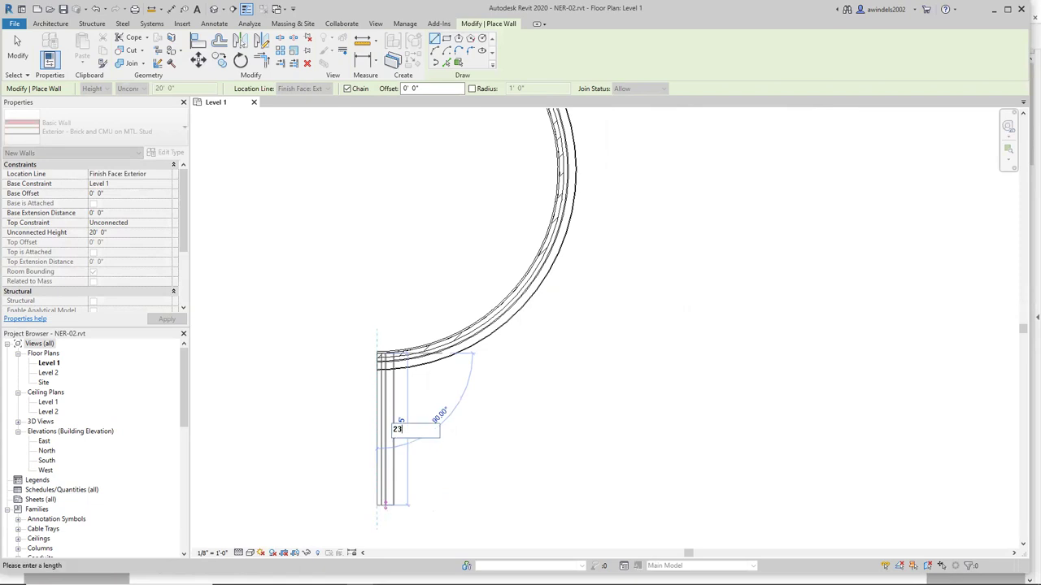
key("BackSpace")
type("5")
key("Return")
scroll(635, 466, "down", 5)
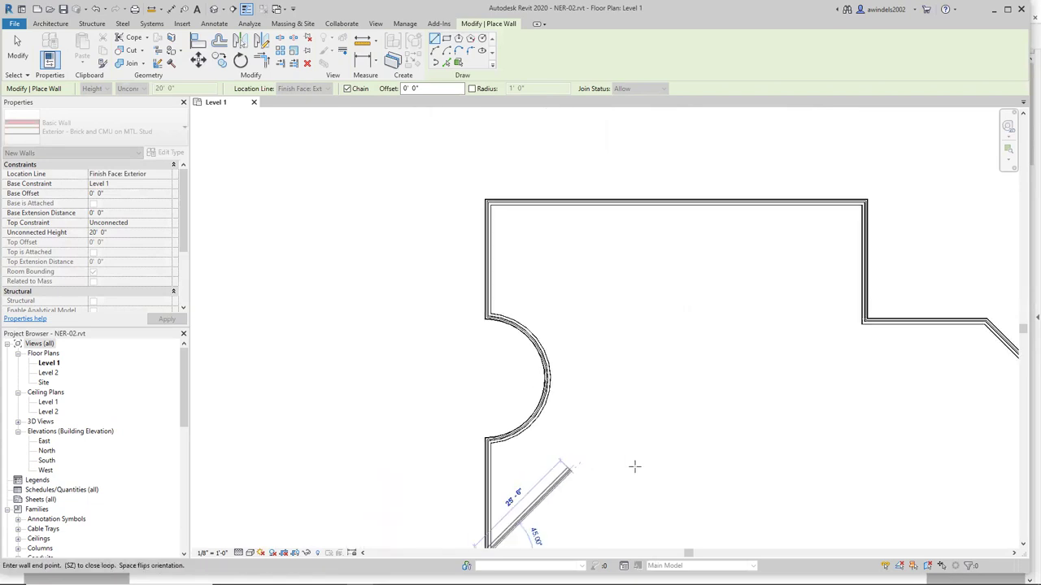
Continue with an 80' bottom wall and a 25' wall rising from its end, then exit walls.
scroll(635, 466, "down", 3)
middle_click_drag(627, 476, 420, 435)
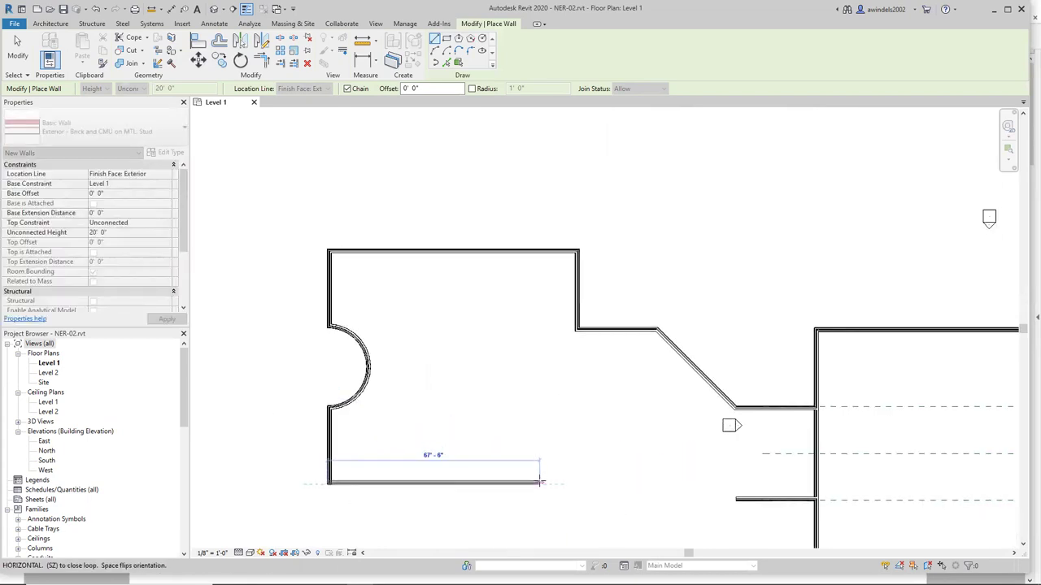
type("80")
key("Return")
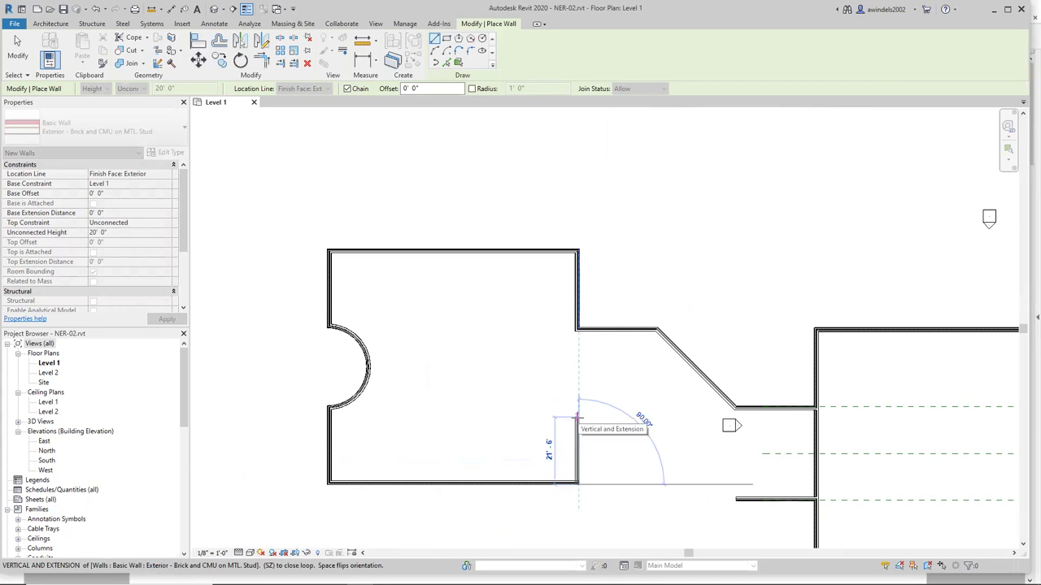
type("25")
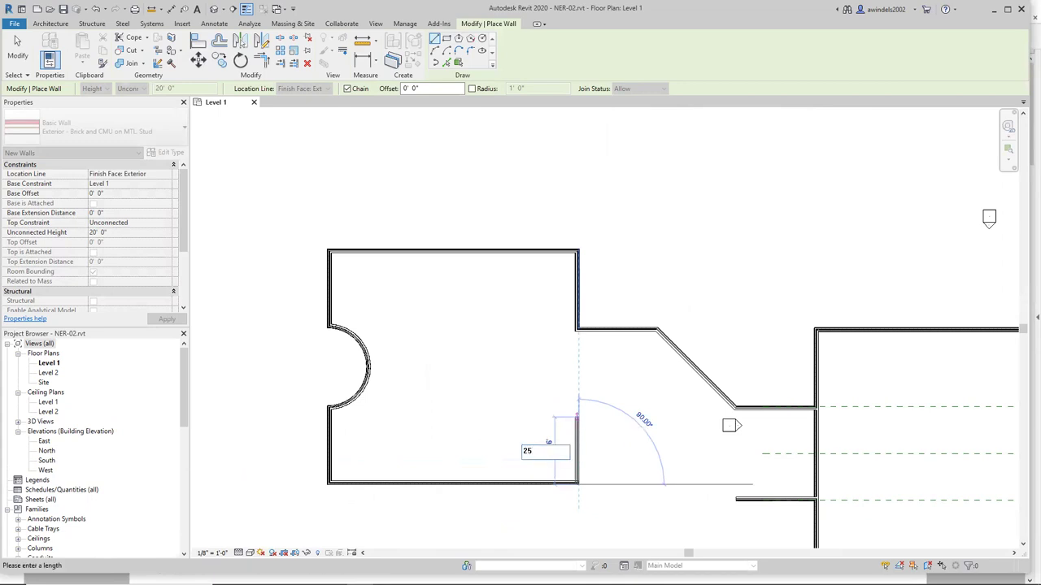
key("Return")
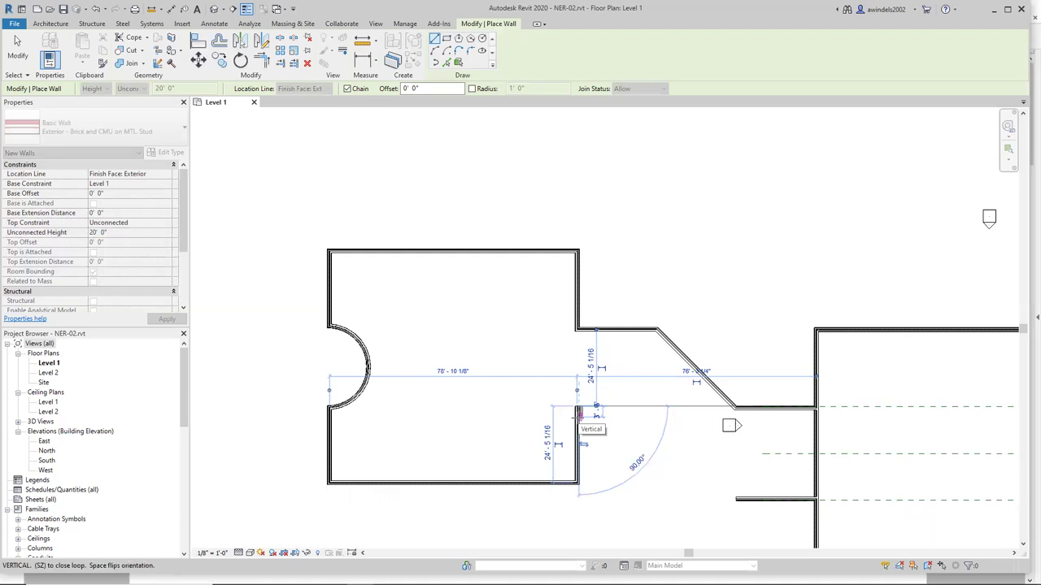
key("Escape")
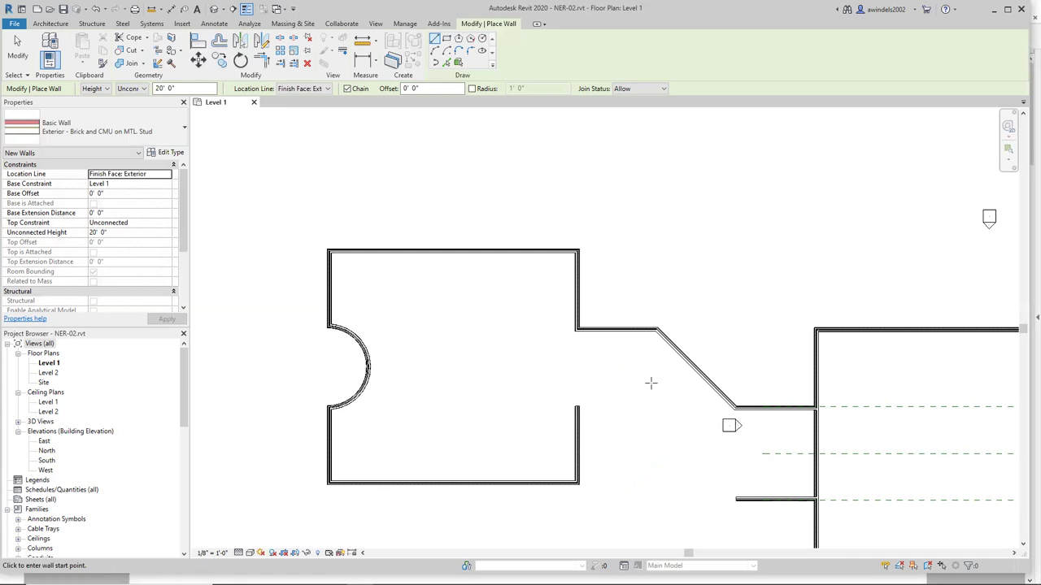
middle_click_drag(712, 433, 667, 417)
key("Escape")
key("Escape")
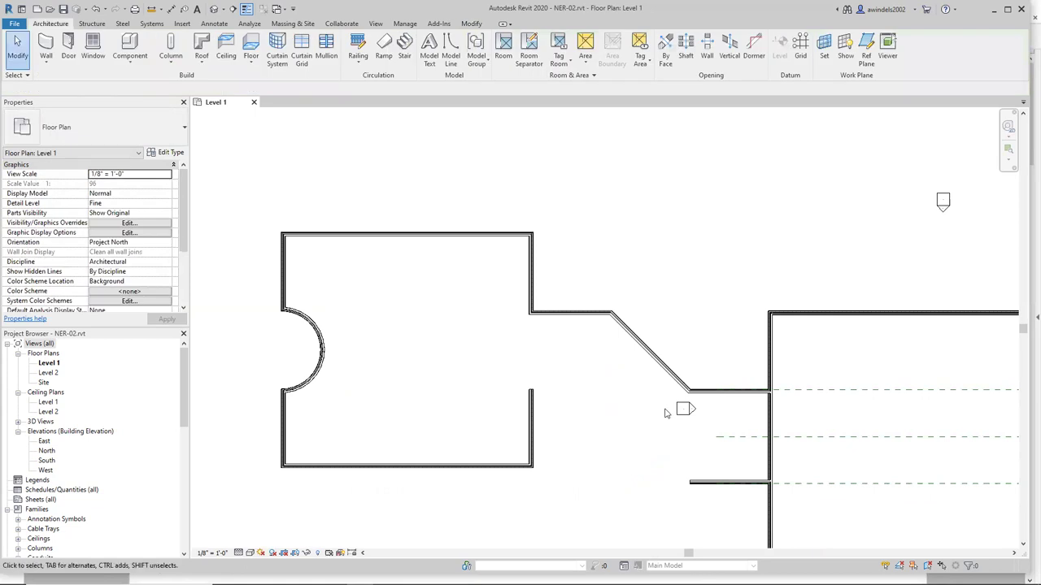
Drag the left ends of the lower reference planes leftward toward the left building block.
left_click(805, 391)
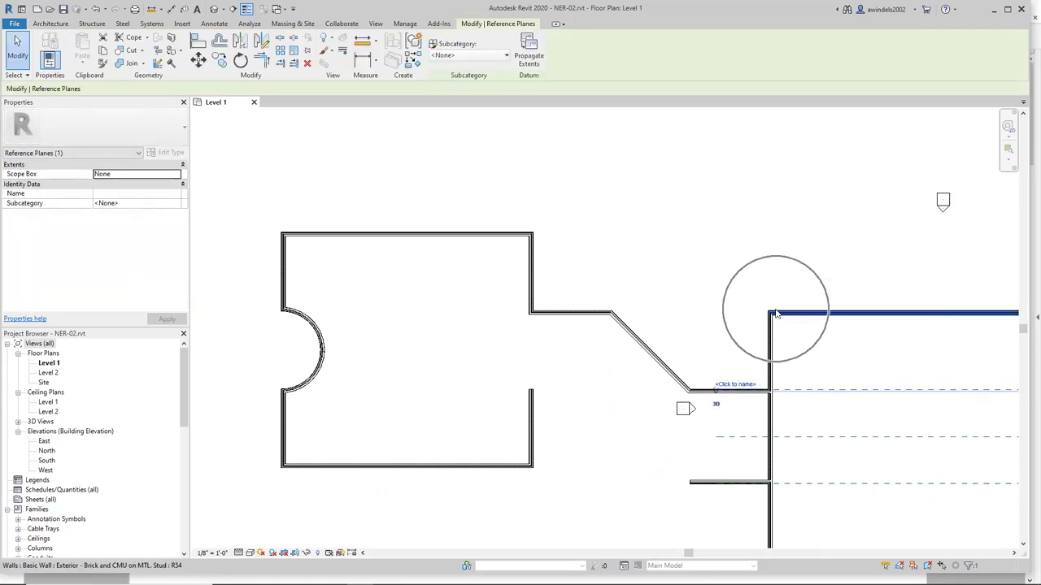
key("Escape")
left_click(719, 440)
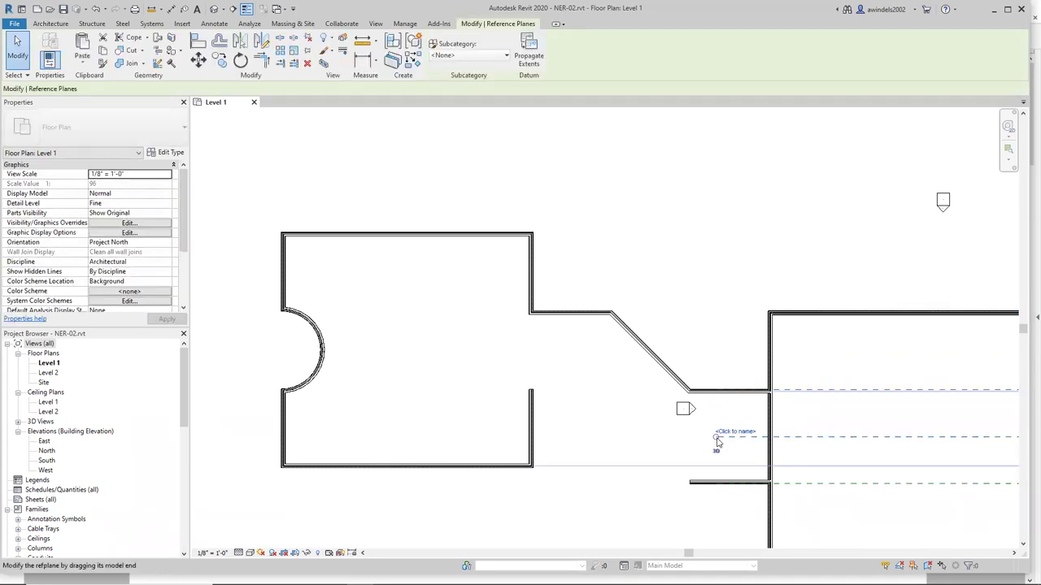
left_click_drag(717, 441, 642, 437)
left_click(795, 390)
left_click_drag(771, 390, 598, 391)
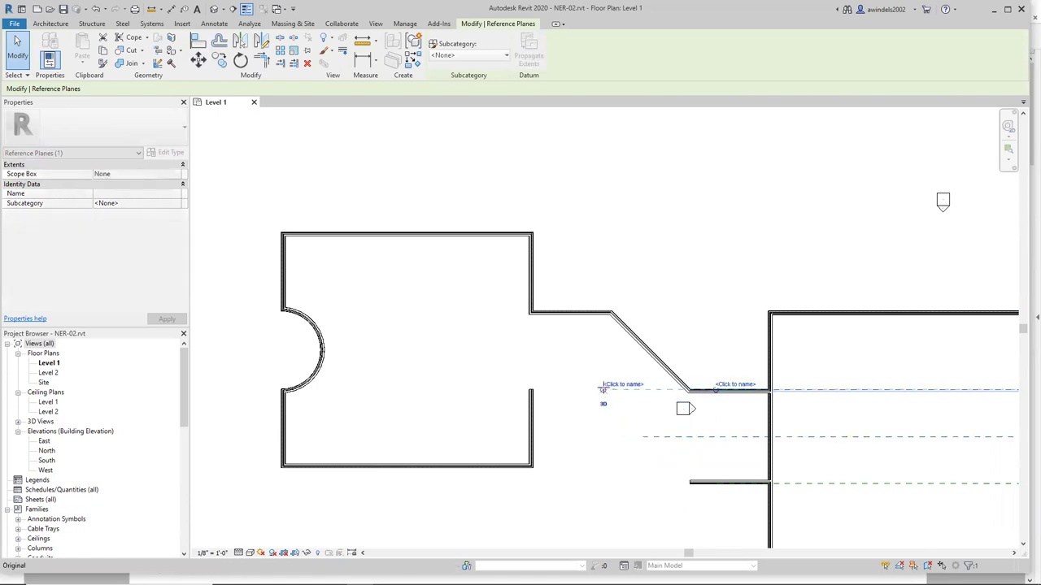
left_click(792, 485)
left_click_drag(770, 483, 553, 483)
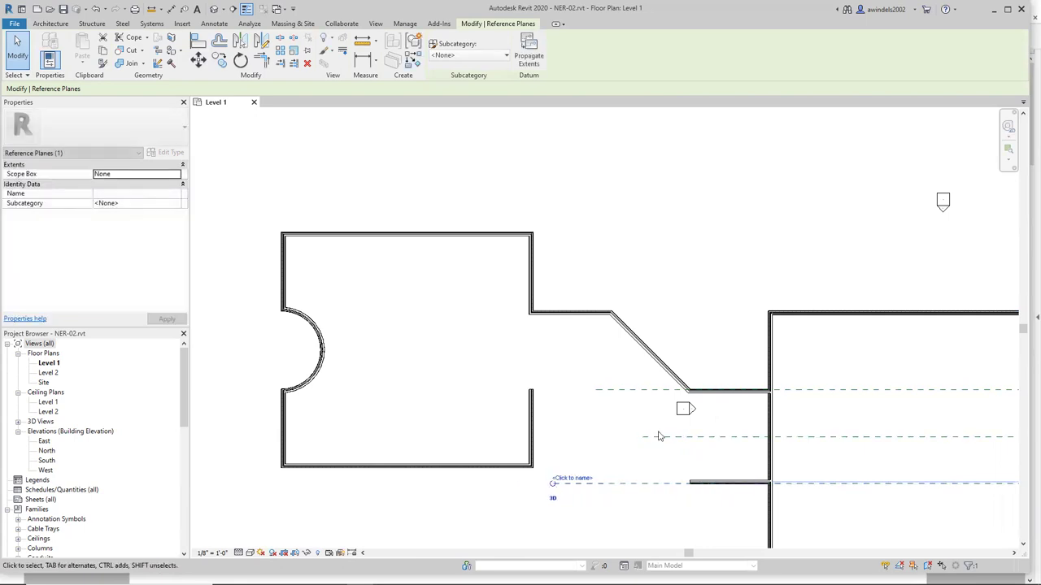
left_click(659, 437)
left_click_drag(642, 437, 596, 437)
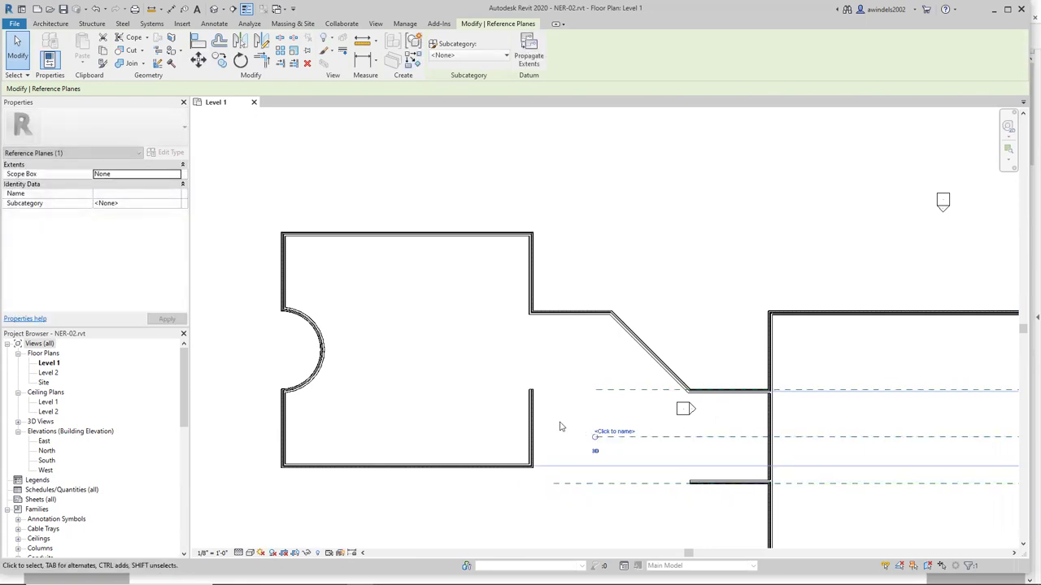
key("Escape")
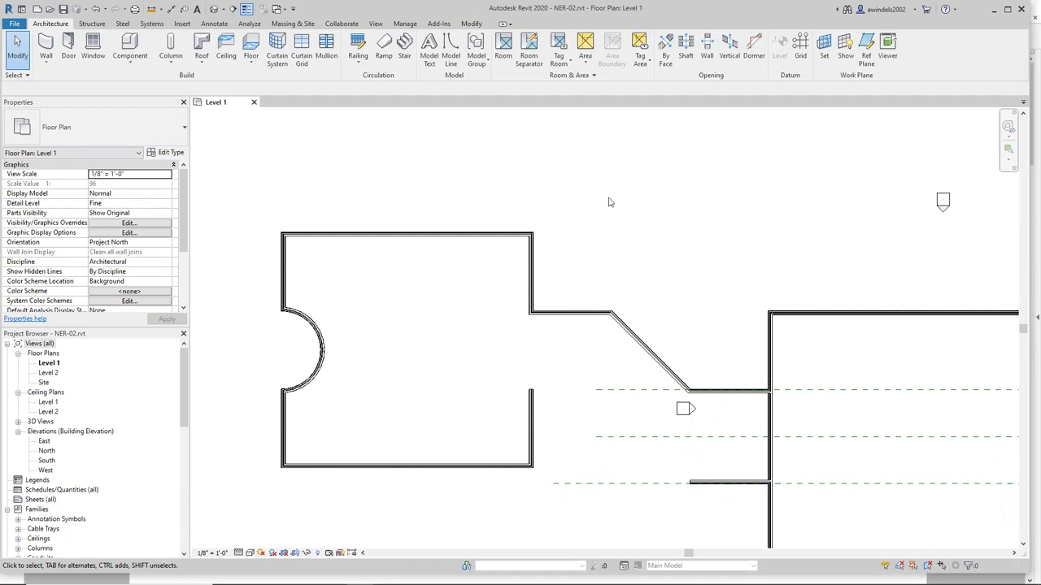
Start the Architecture Wall tool in Pick Lines mode.
left_click(471, 24)
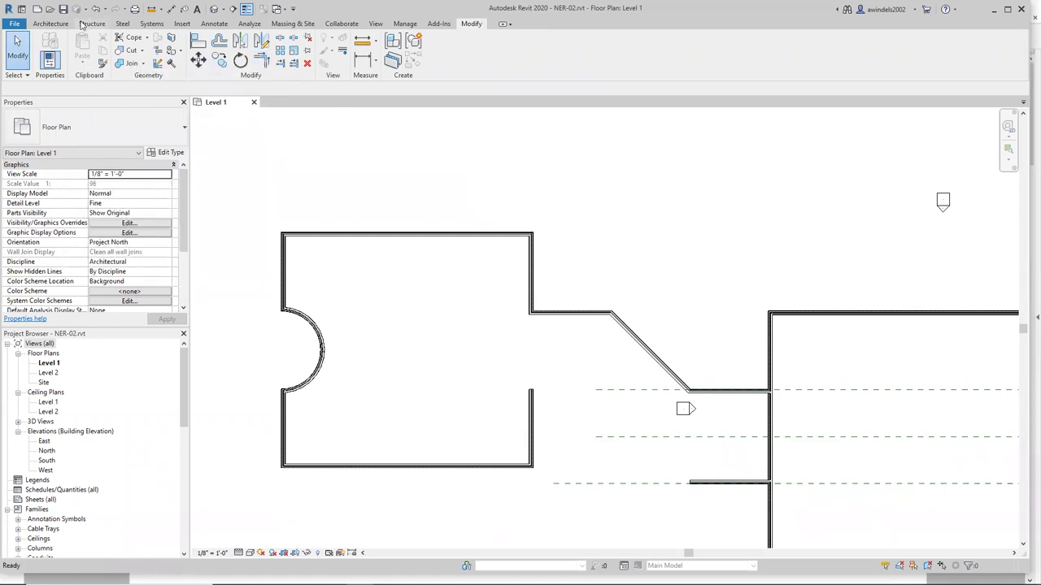
left_click(57, 23)
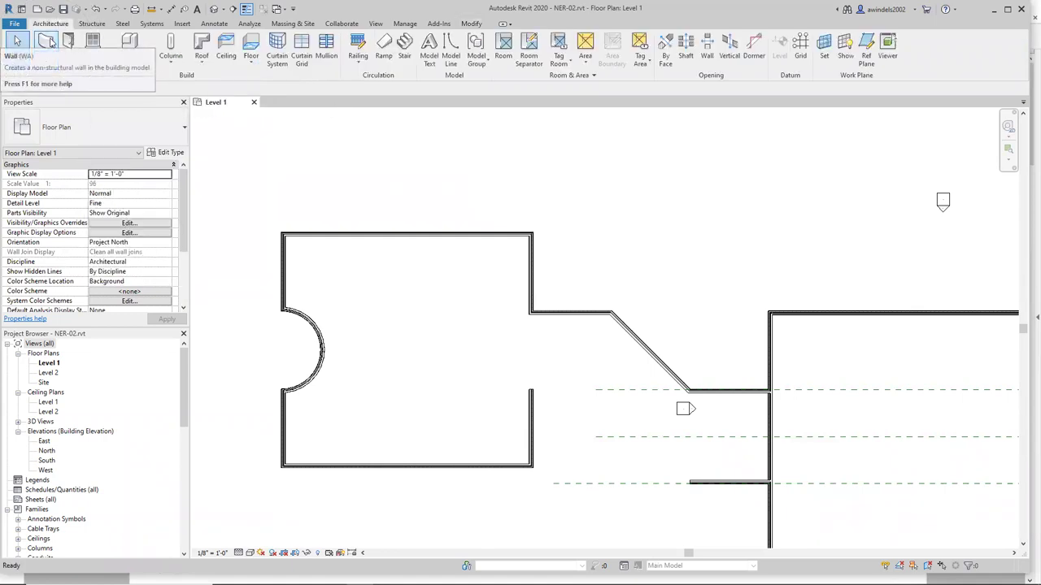
left_click(49, 42)
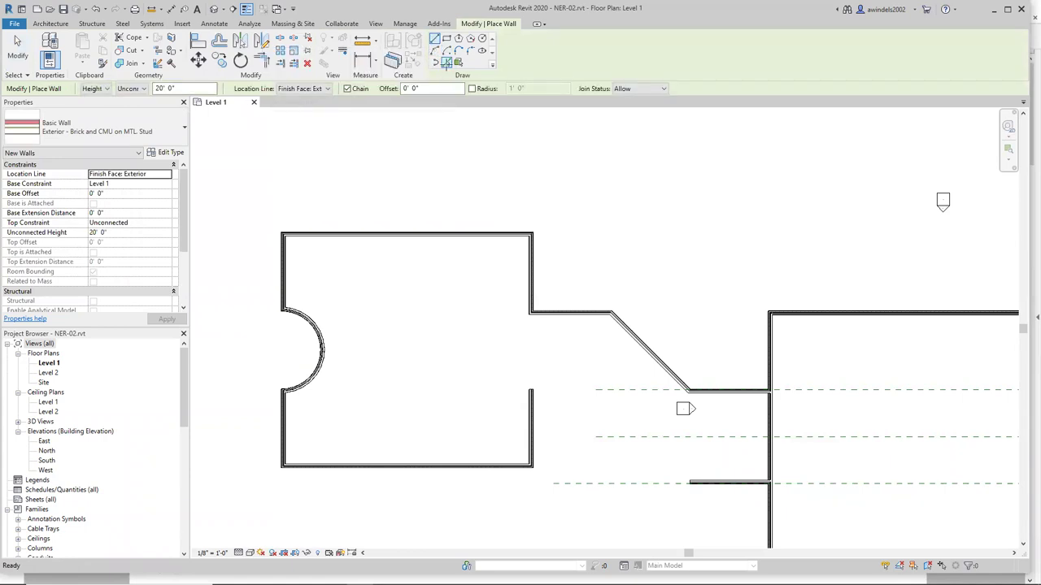
left_click(445, 62)
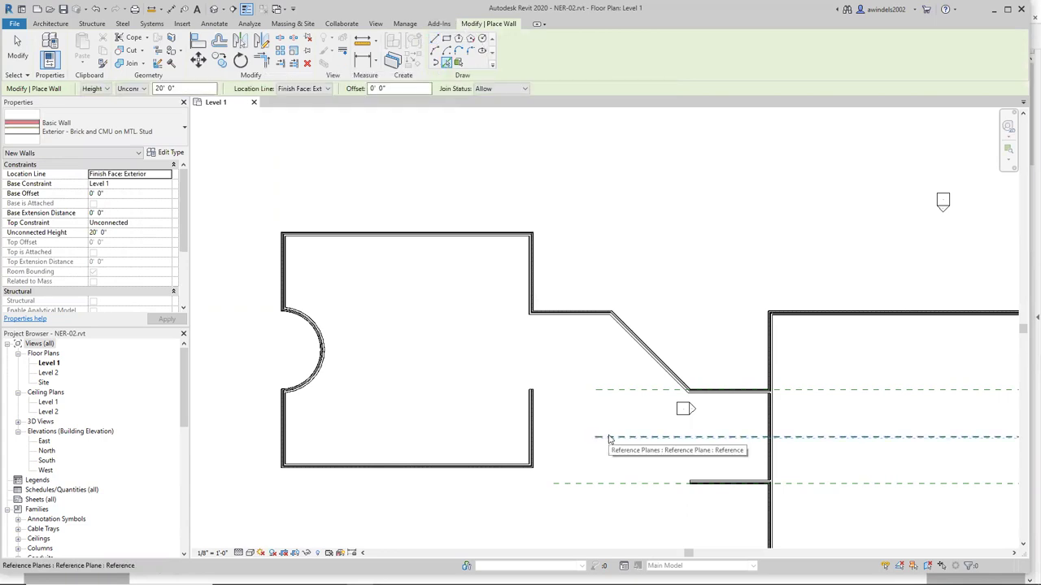
Set the wall offset to 30' 0" on the options bar.
left_click(371, 89)
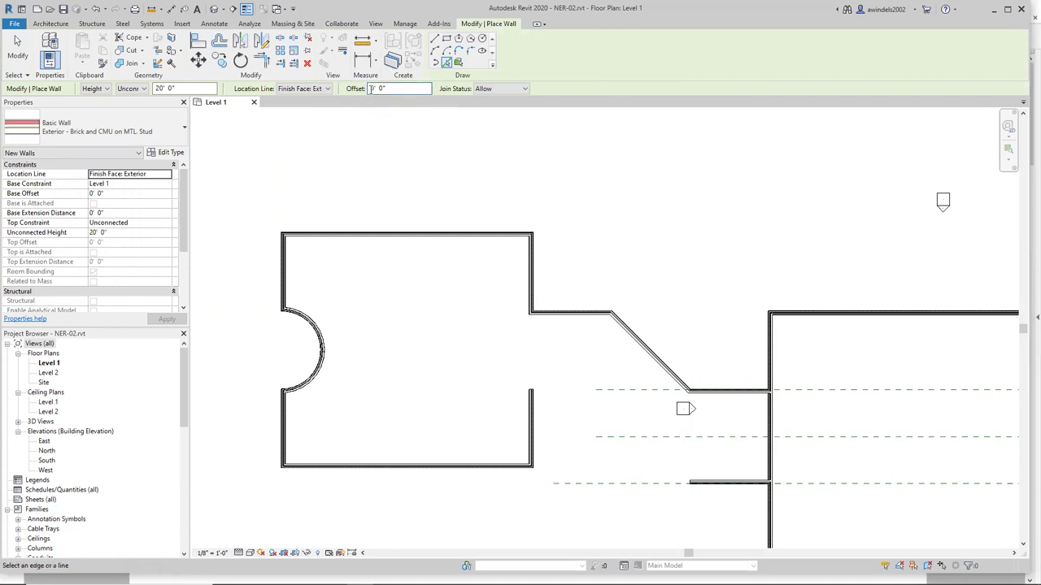
type("3")
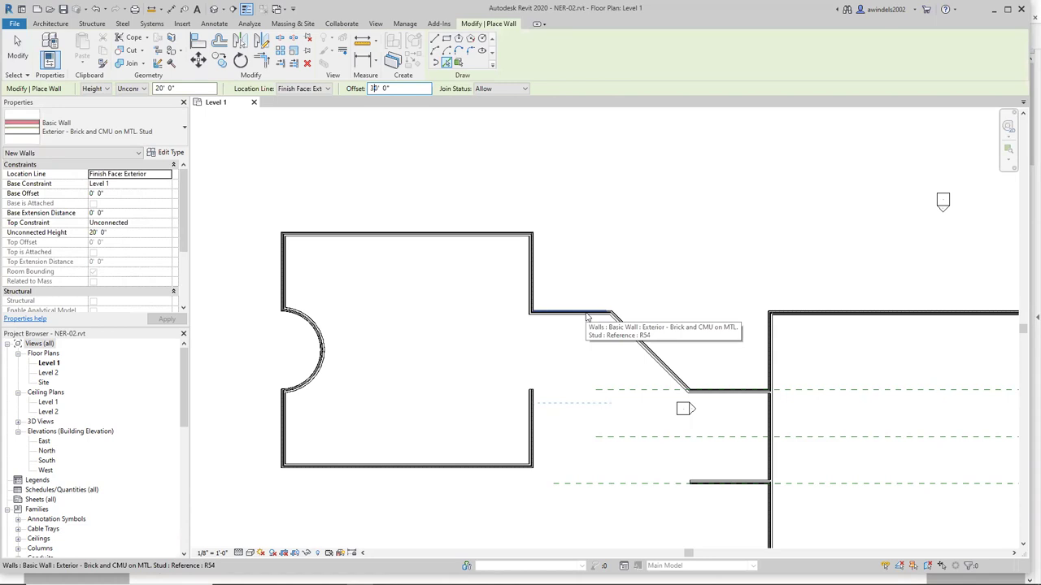
scroll(587, 315, "up", 3)
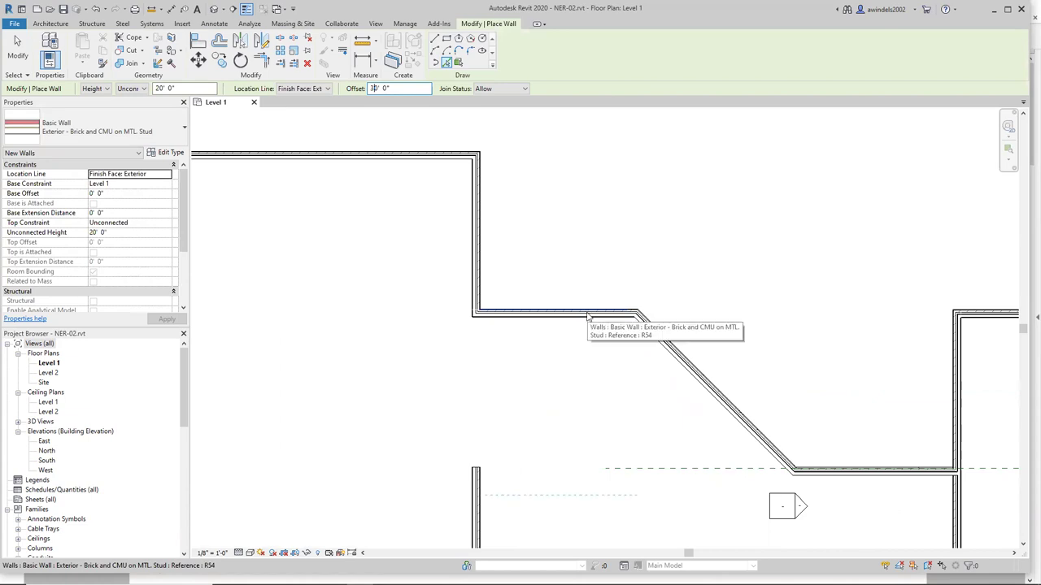
scroll(587, 314, "up", 2)
scroll(587, 313, "up", 2)
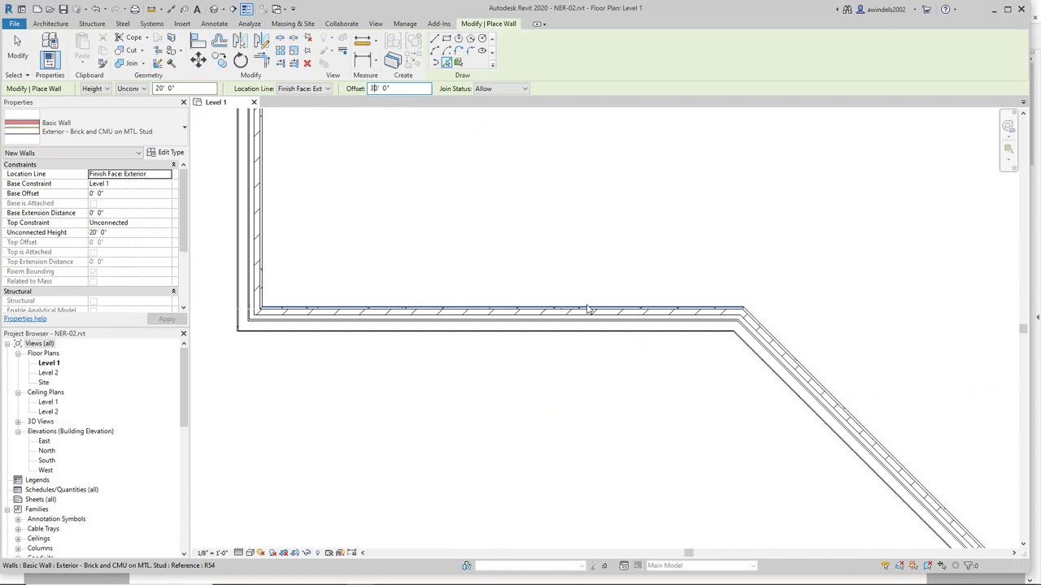
scroll(587, 312, "down", 1)
scroll(587, 310, "down", 1)
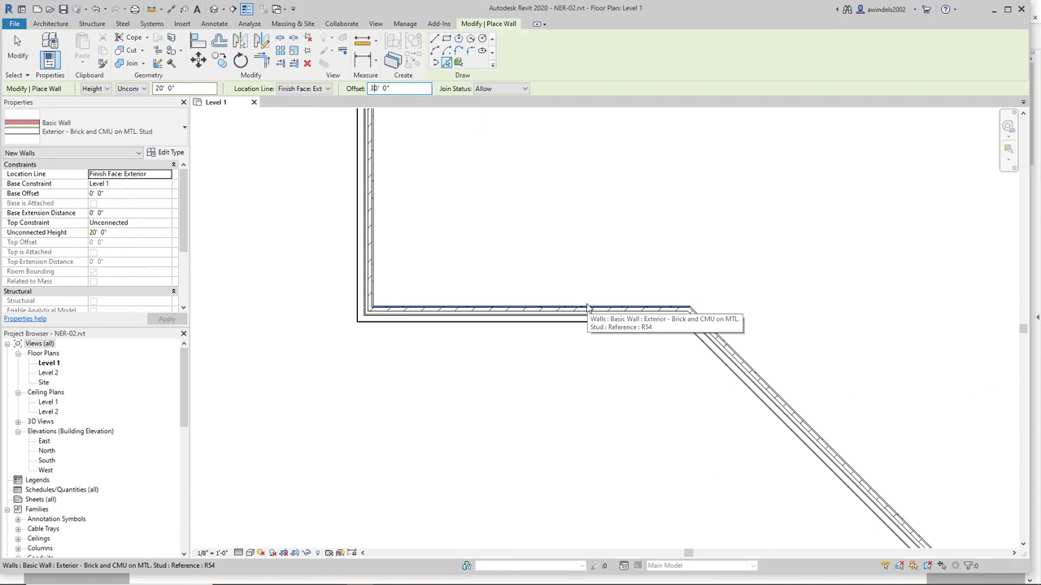
scroll(587, 310, "up", 2)
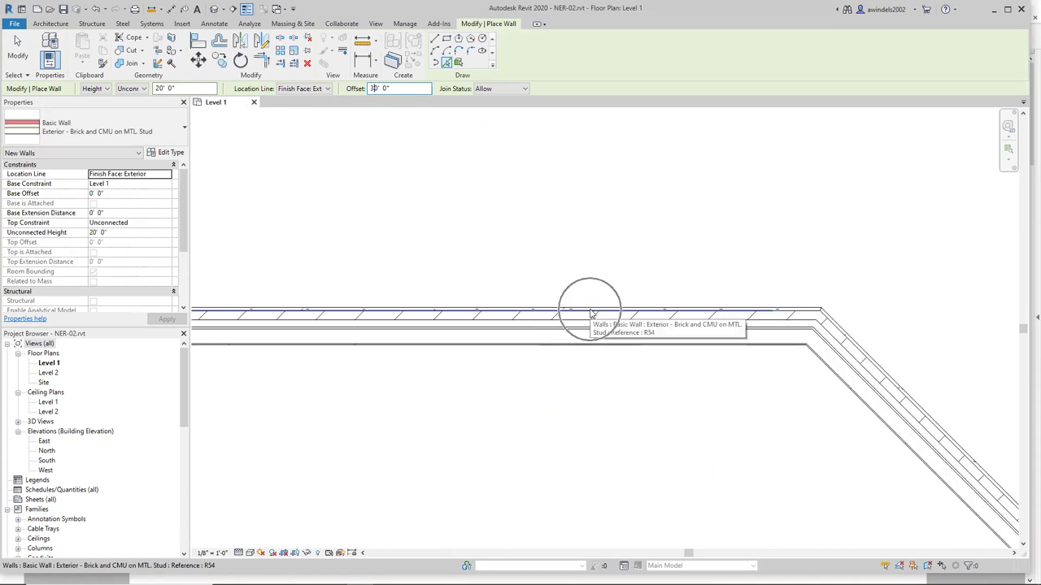
scroll(589, 311, "down", 2)
scroll(587, 313, "down", 3)
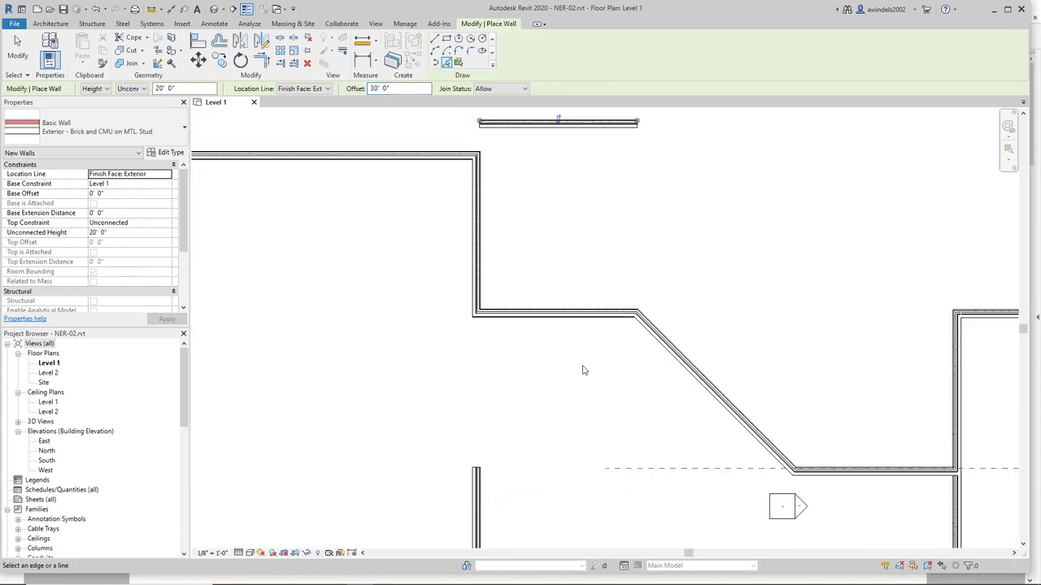
Restart the Wall tool in Pick Lines mode with a 30' 0" offset.
key("Escape")
key("Escape")
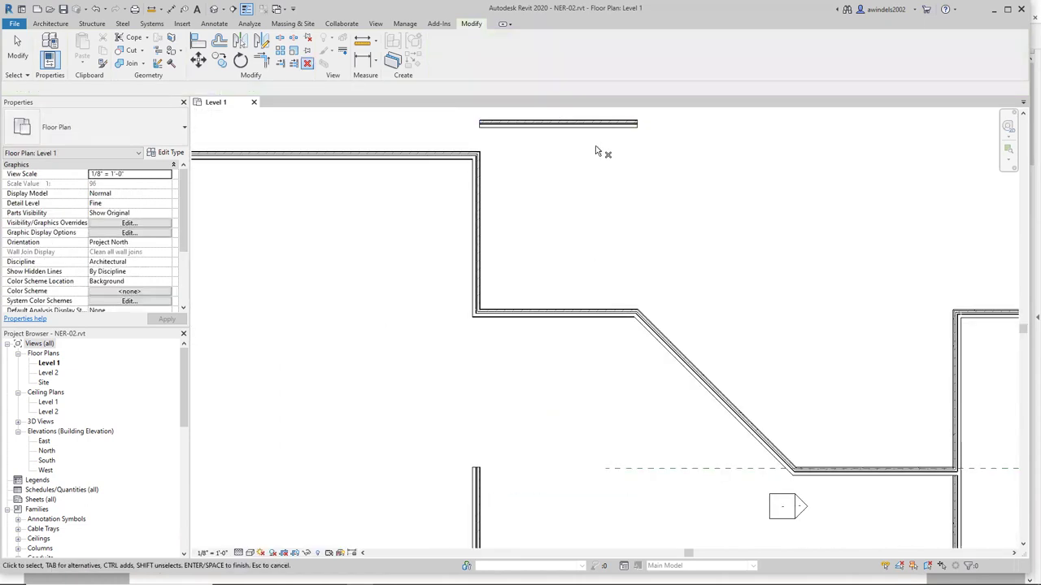
key("Escape")
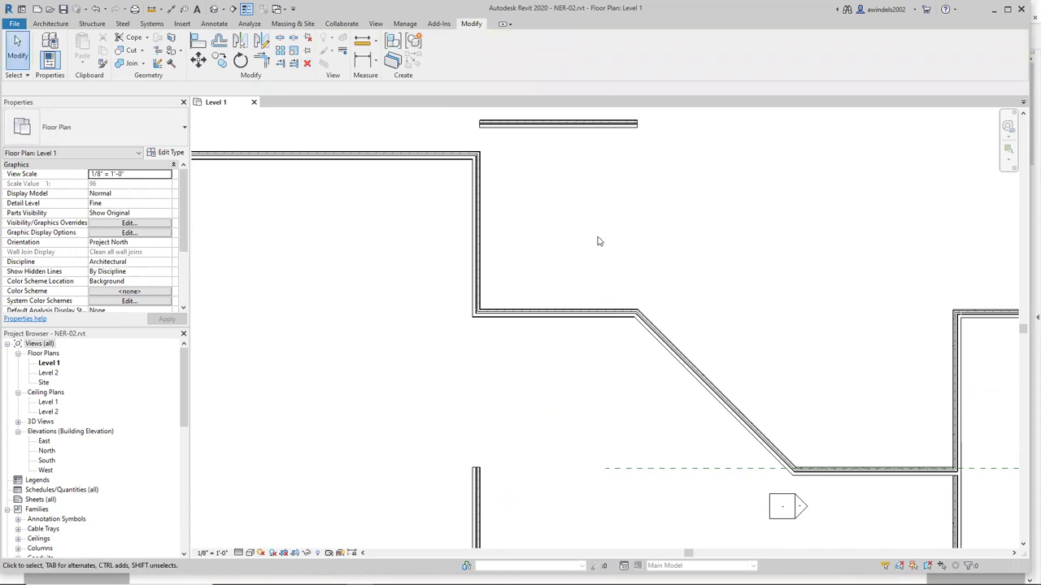
scroll(598, 236, "up", 3)
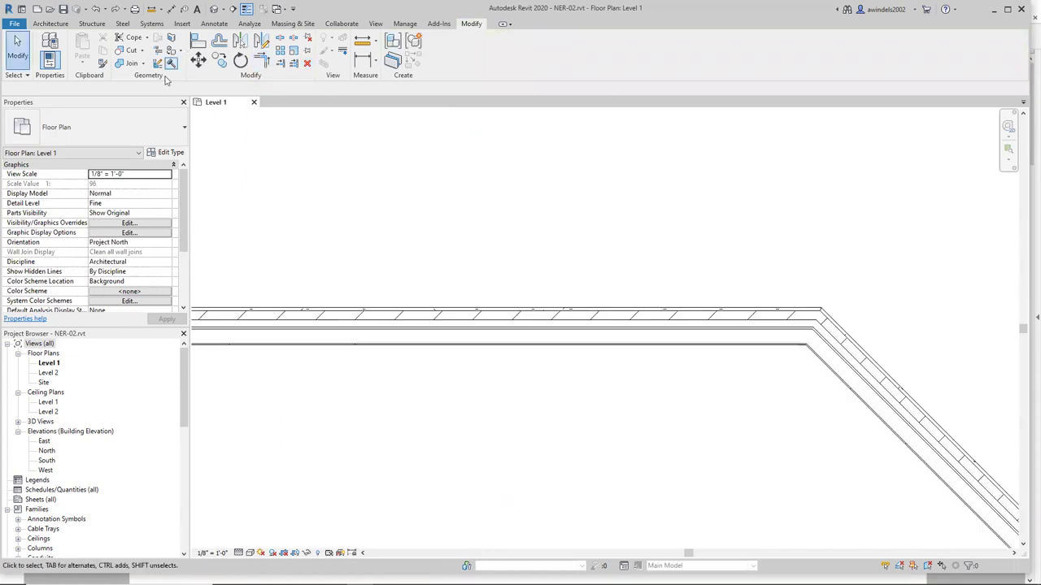
left_click(51, 23)
left_click(42, 45)
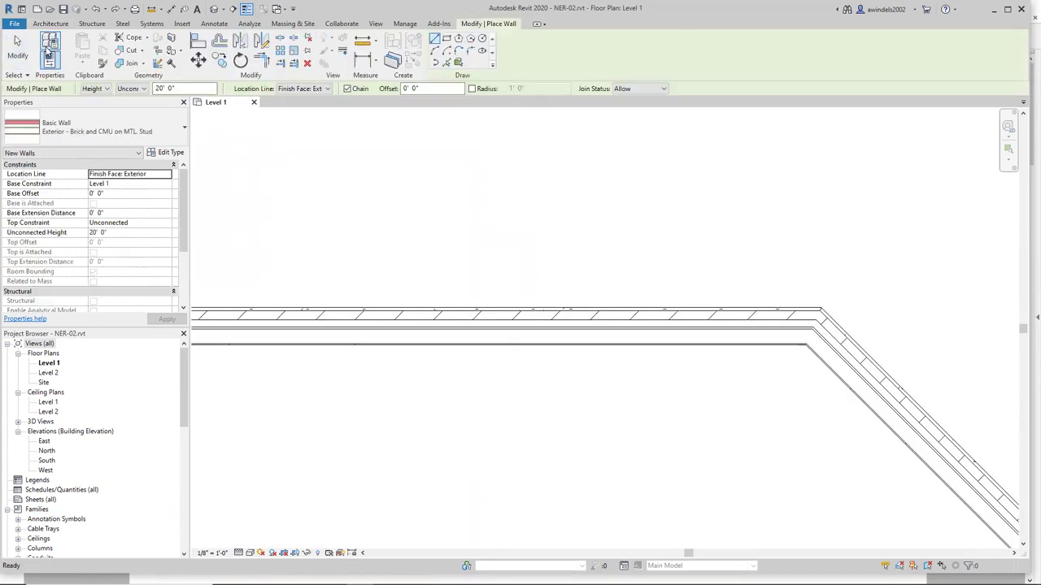
left_click(446, 62)
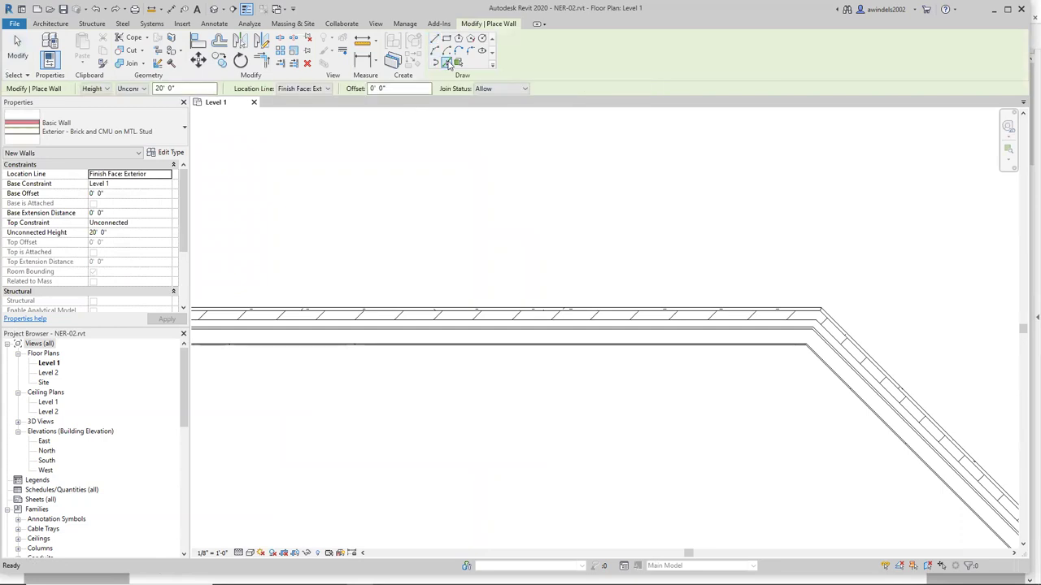
left_click(375, 89)
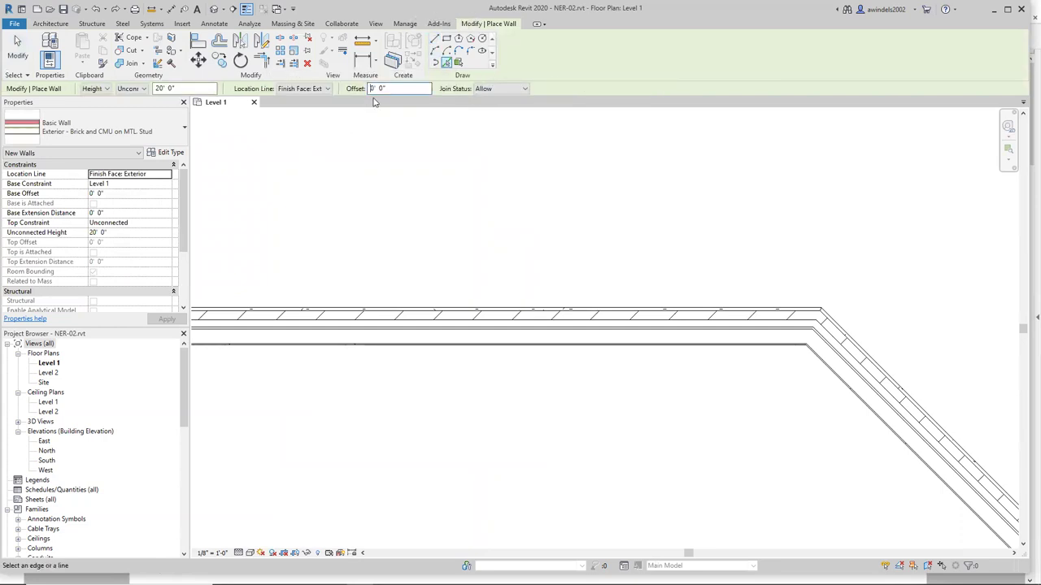
type("3")
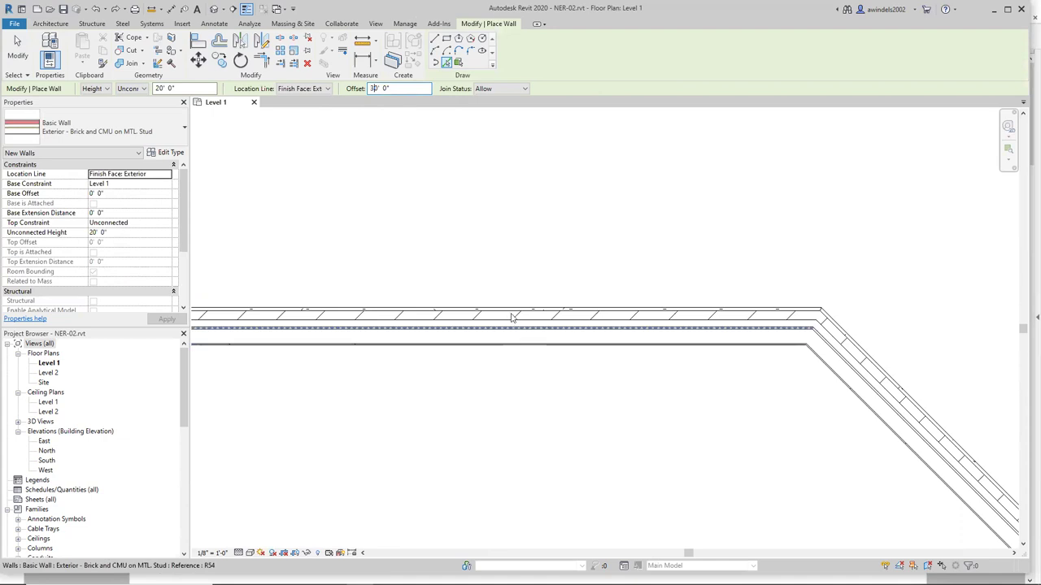
scroll(511, 317, "down", 1)
scroll(511, 317, "down", 4)
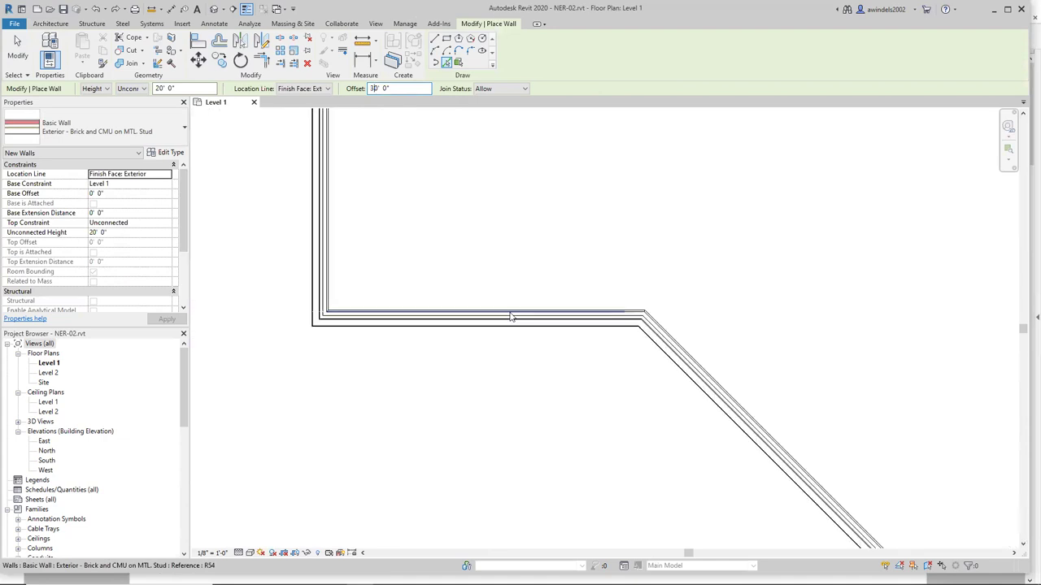
scroll(510, 317, "down", 3)
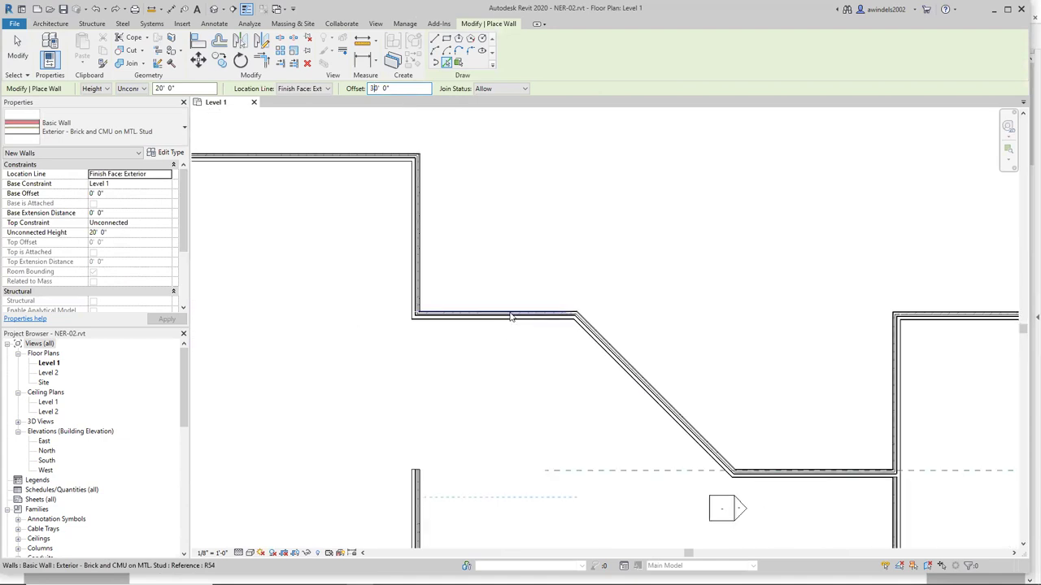
Add walls offset 30' from the horizontal exterior wall and the diagonal exterior wall.
left_click(510, 317)
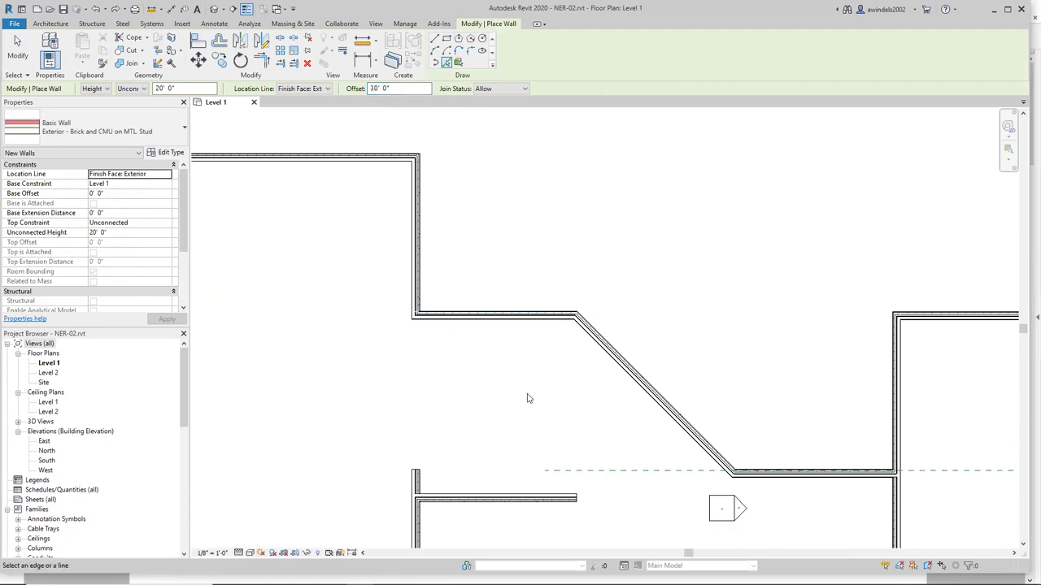
scroll(529, 391, "down", 2)
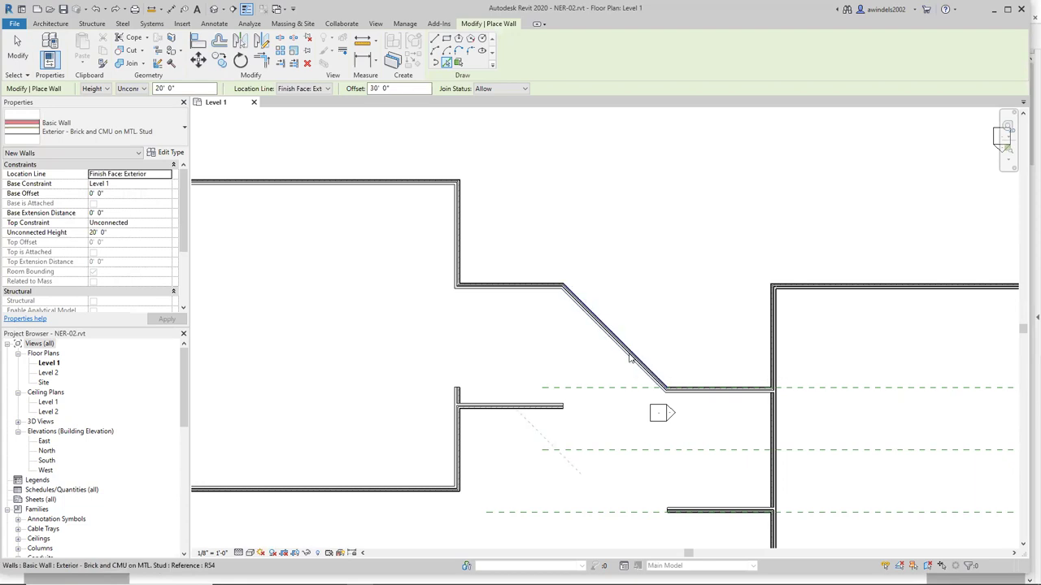
scroll(630, 360, "up", 3)
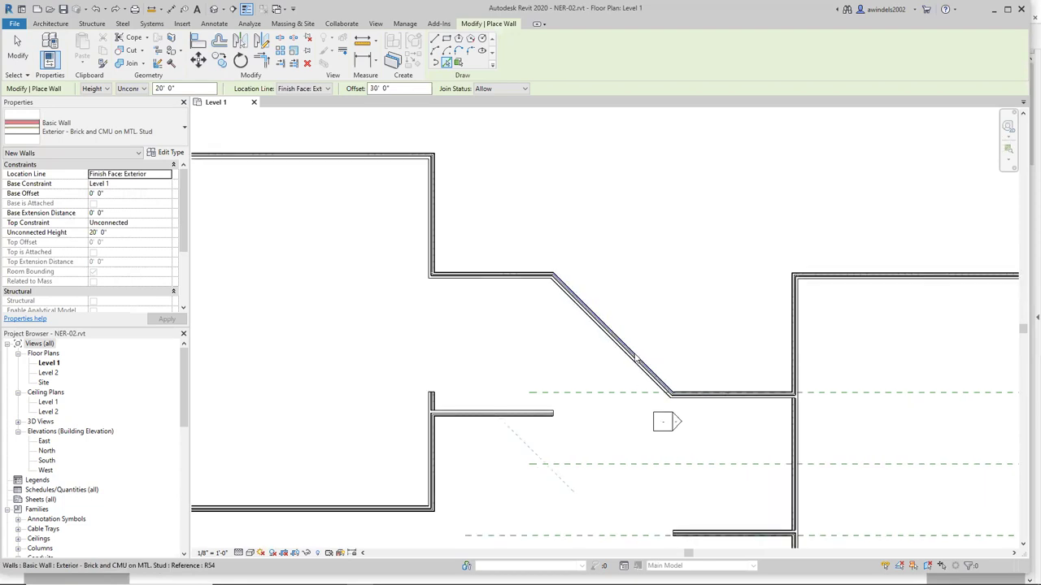
scroll(637, 360, "up", 1)
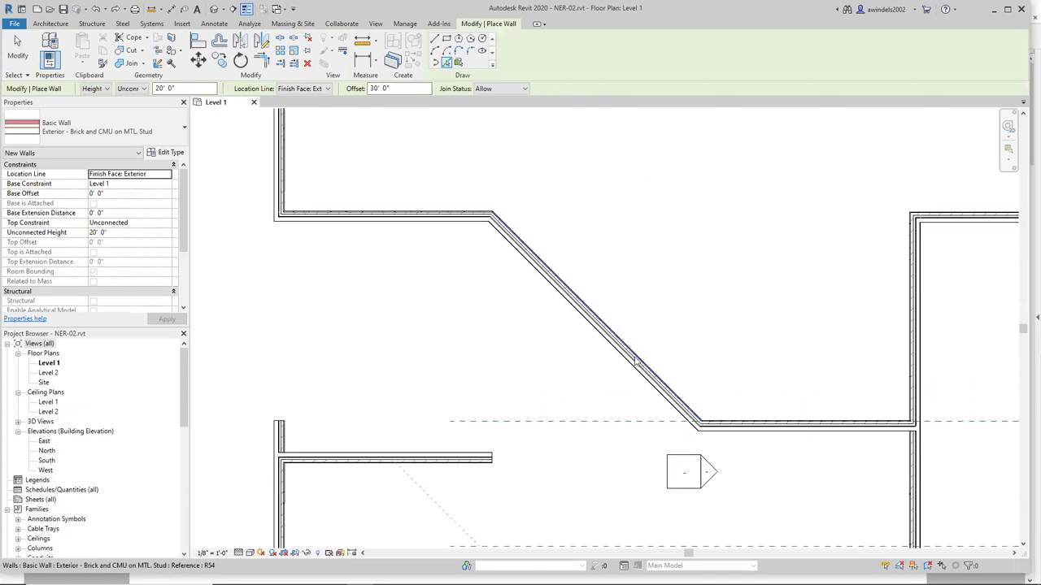
scroll(636, 361, "up", 1)
scroll(637, 360, "down", 2)
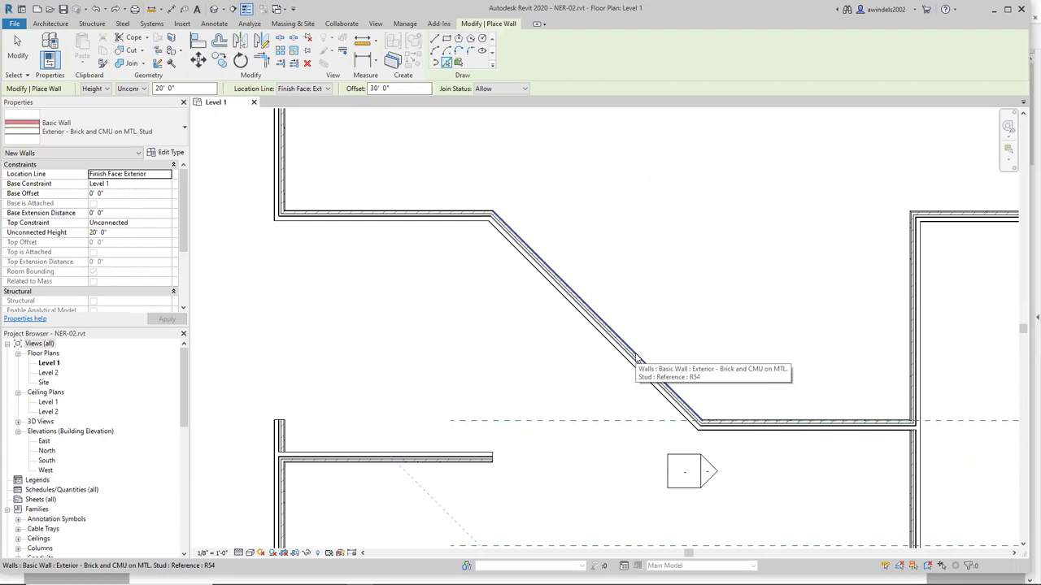
left_click(637, 360)
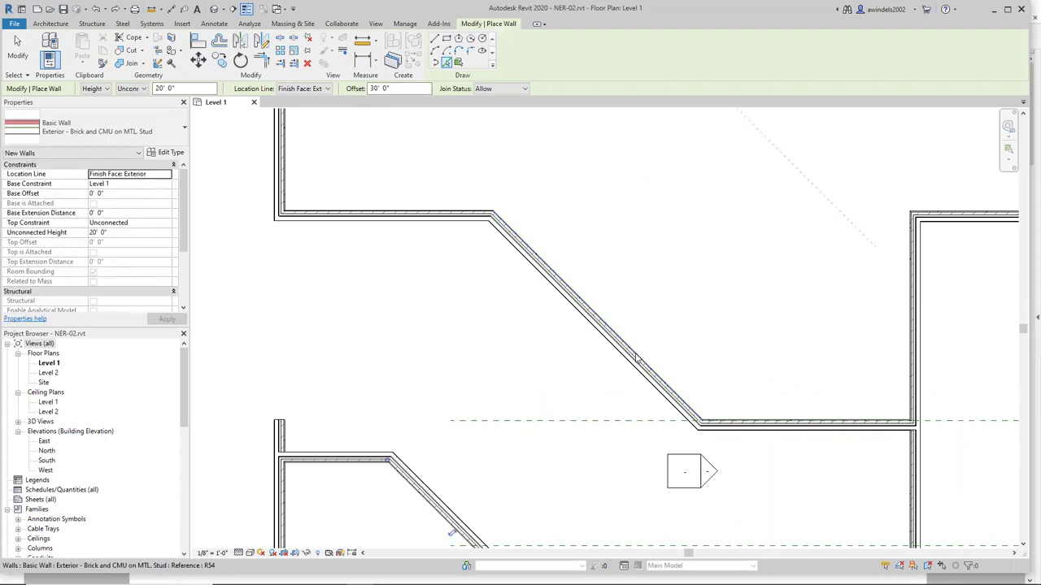
scroll(636, 360, "down", 1)
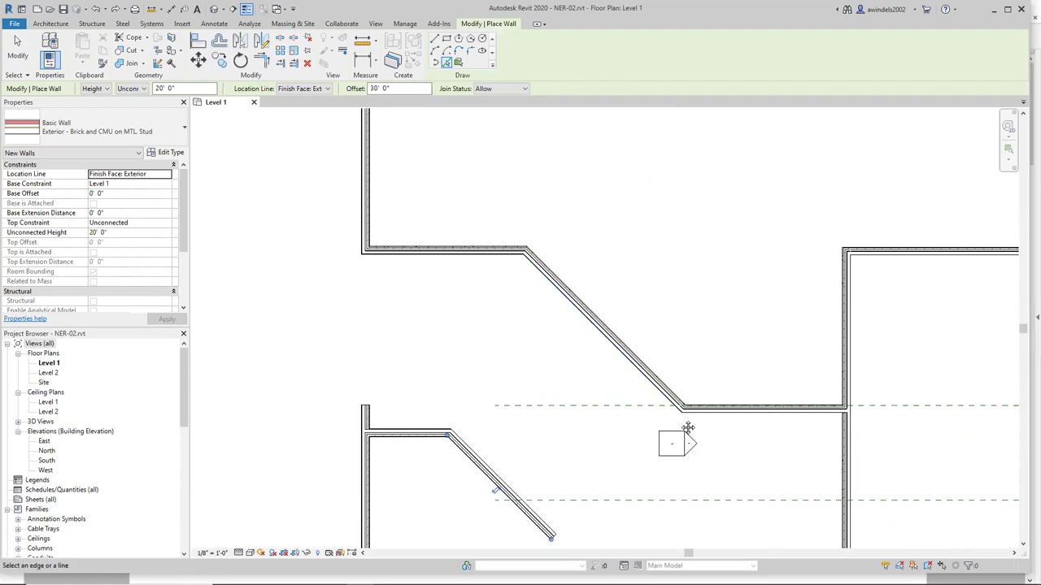
middle_click_drag(730, 547, 599, 418)
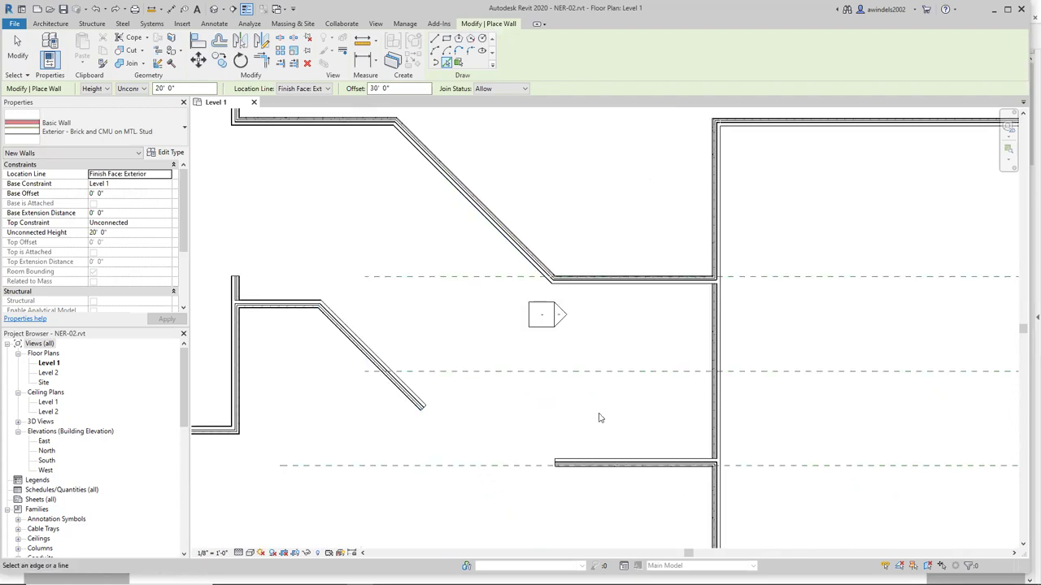
Exit wall placement and shift the plan to frame the new walls.
key("Escape")
middle_click_drag(567, 414, 607, 409)
scroll(608, 409, "down", 1)
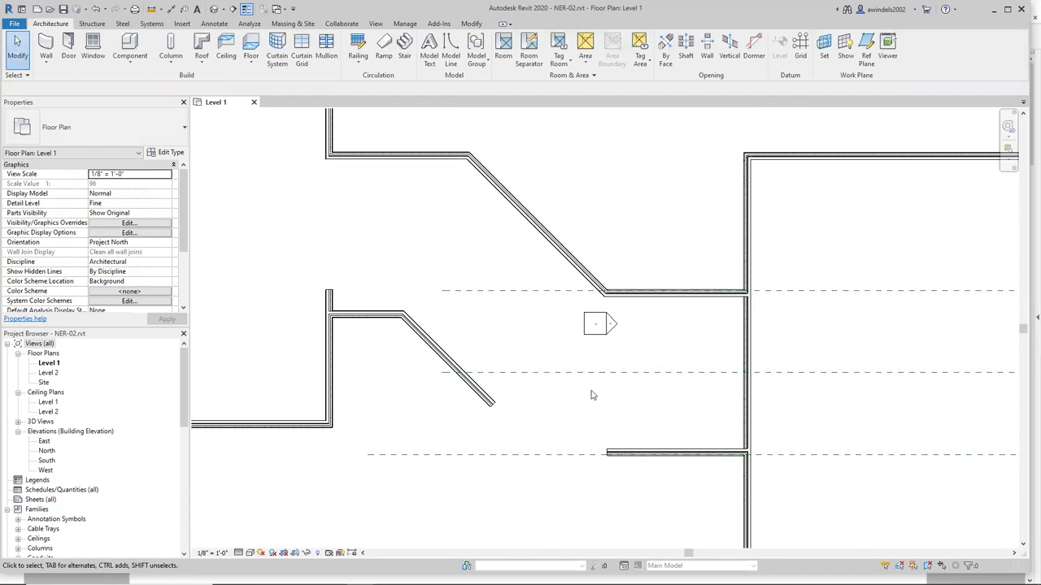
mouse_move(813, 581)
Trim/Extend to Corner the vertical wall with the horizontal wall, and the diagonal with the lower horizontal.
left_click(471, 24)
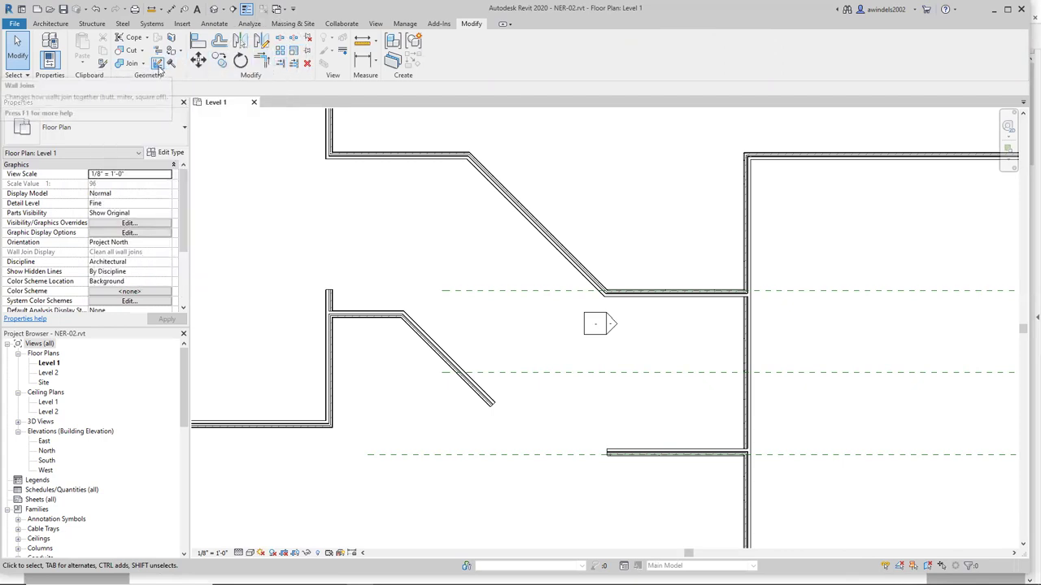
left_click(260, 60)
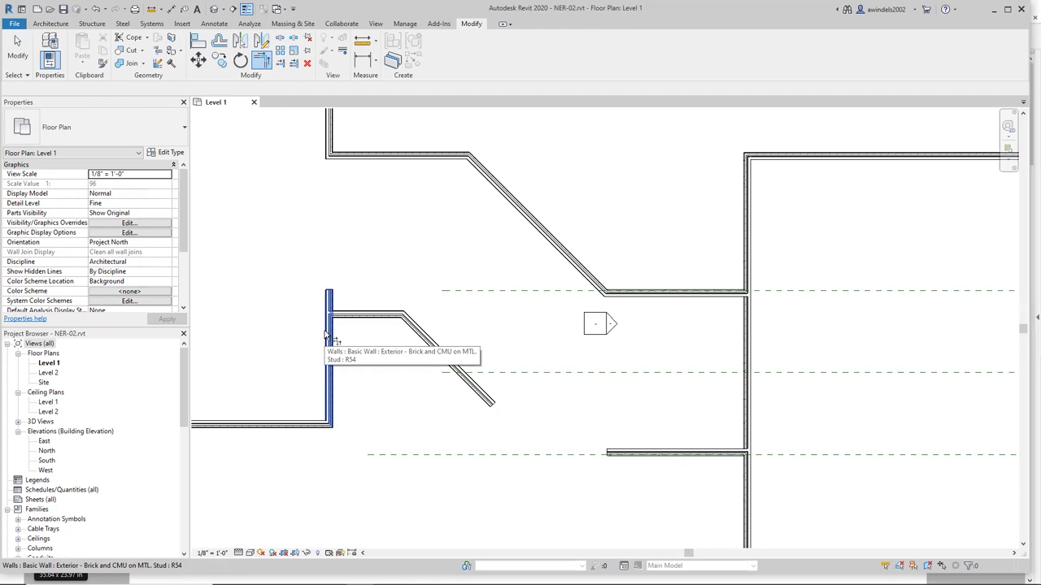
left_click(330, 362)
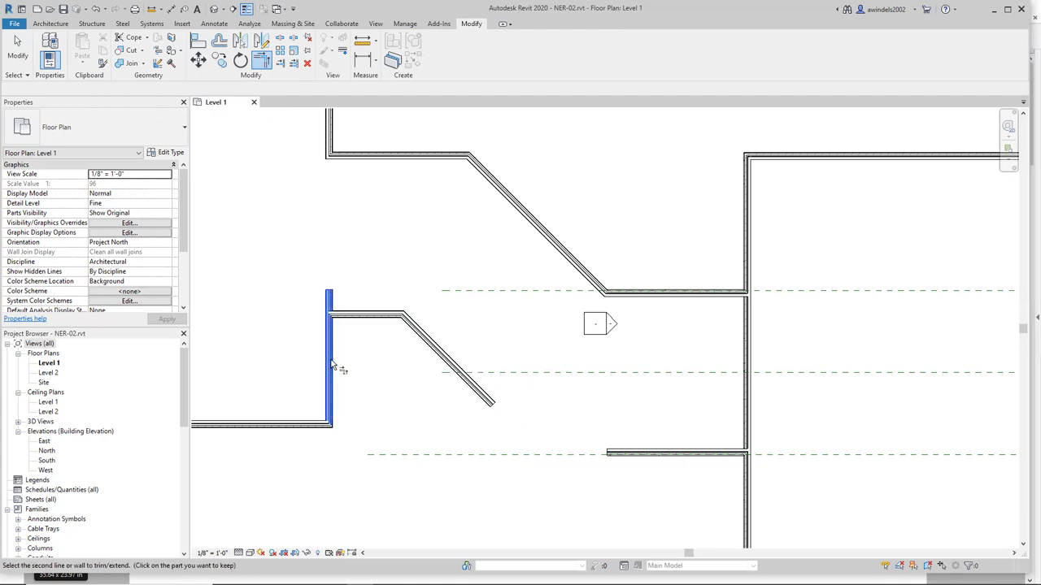
left_click(367, 318)
left_click(459, 366)
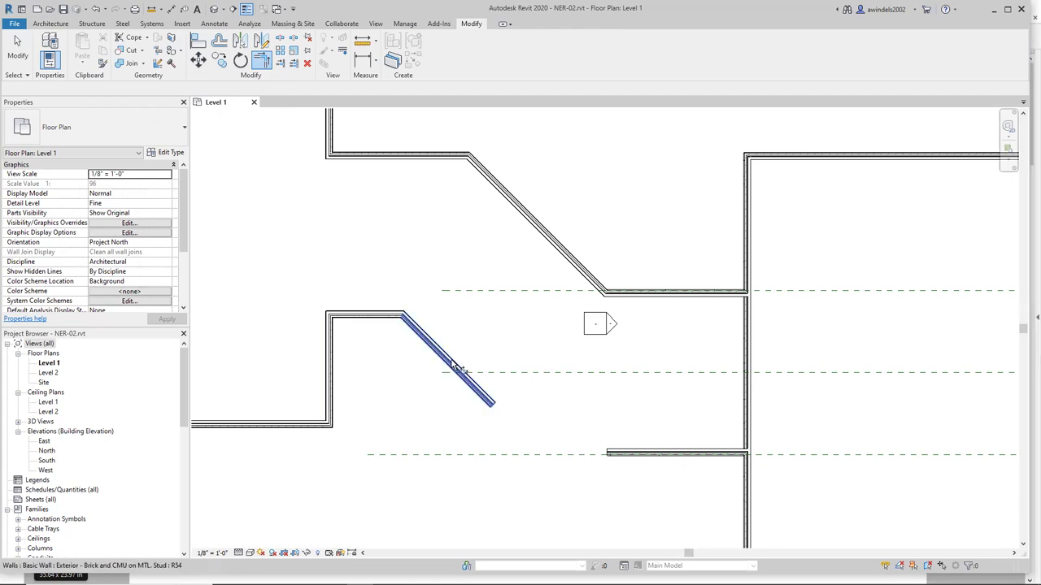
left_click(635, 453)
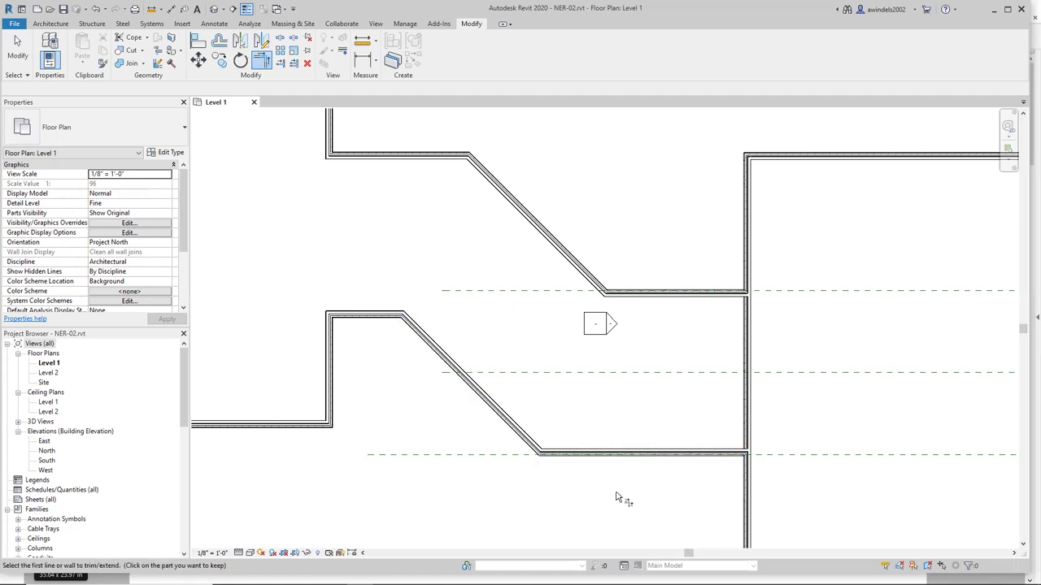
key("Escape")
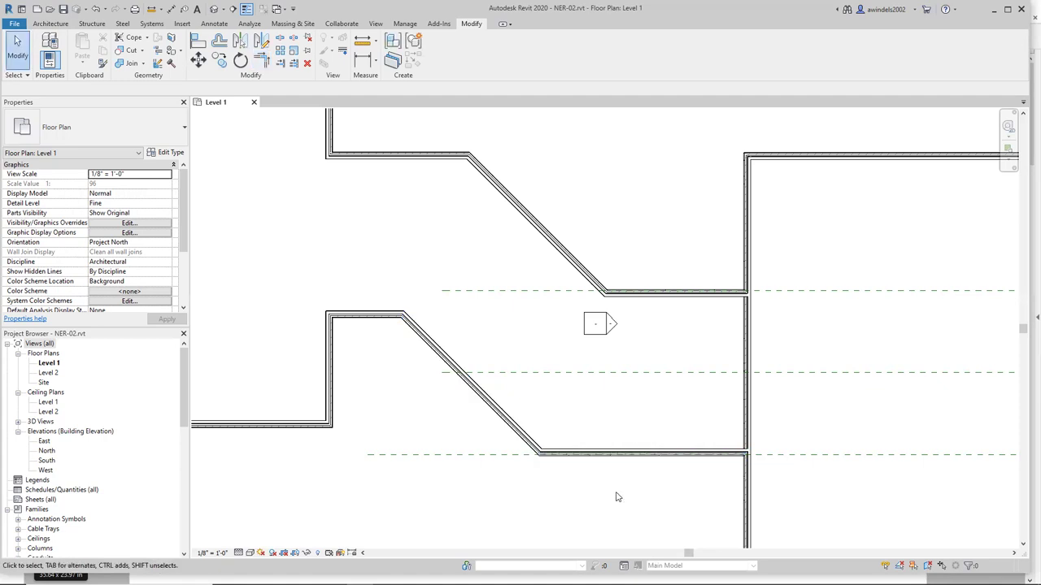
scroll(616, 495, "down", 1)
middle_click_drag(615, 495, 504, 445)
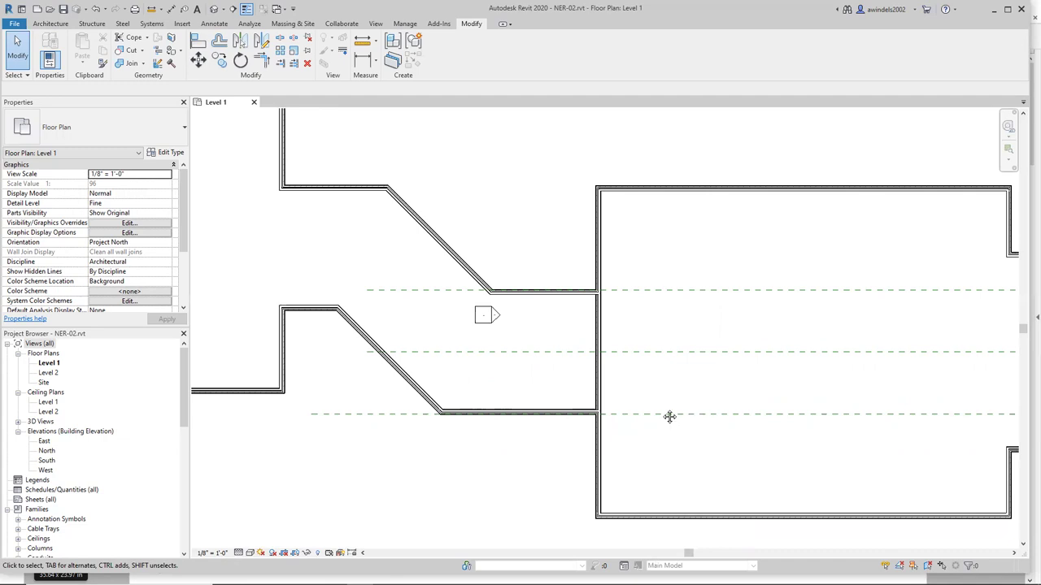
Start placing reference planes with the offset set to 15' 0".
middle_click_drag(610, 399, 431, 318)
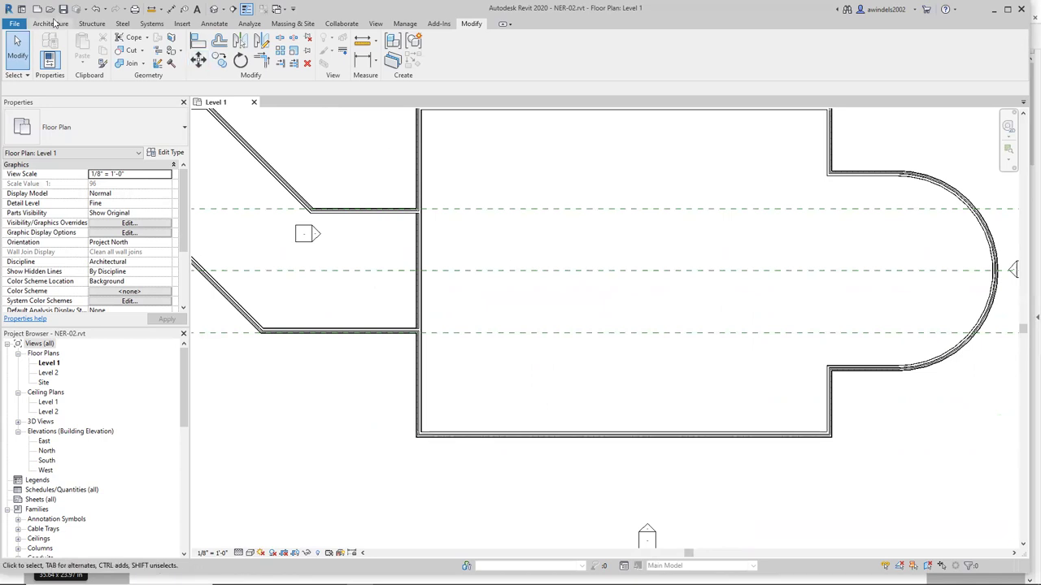
left_click(55, 25)
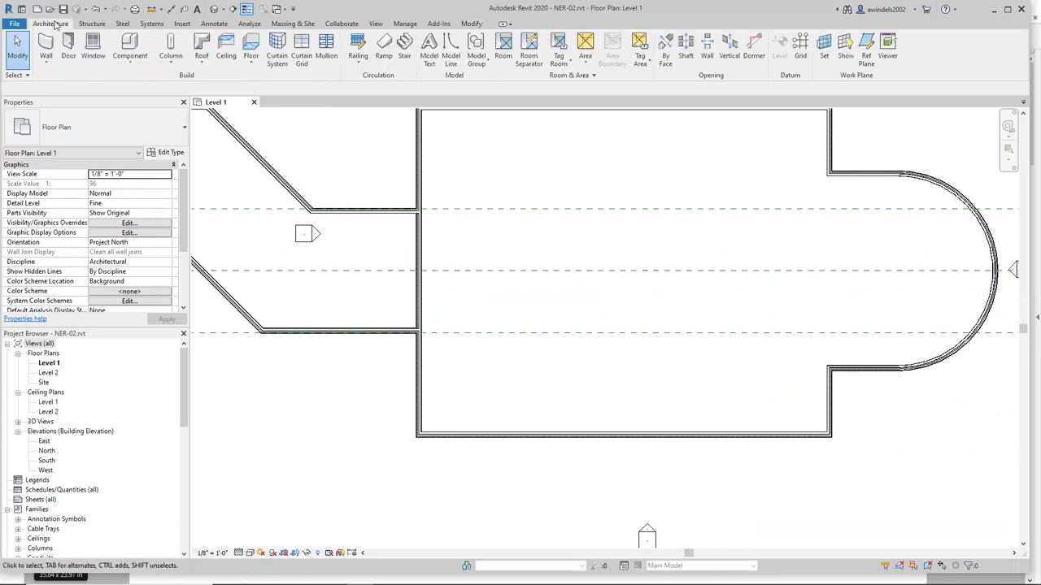
left_click(866, 44)
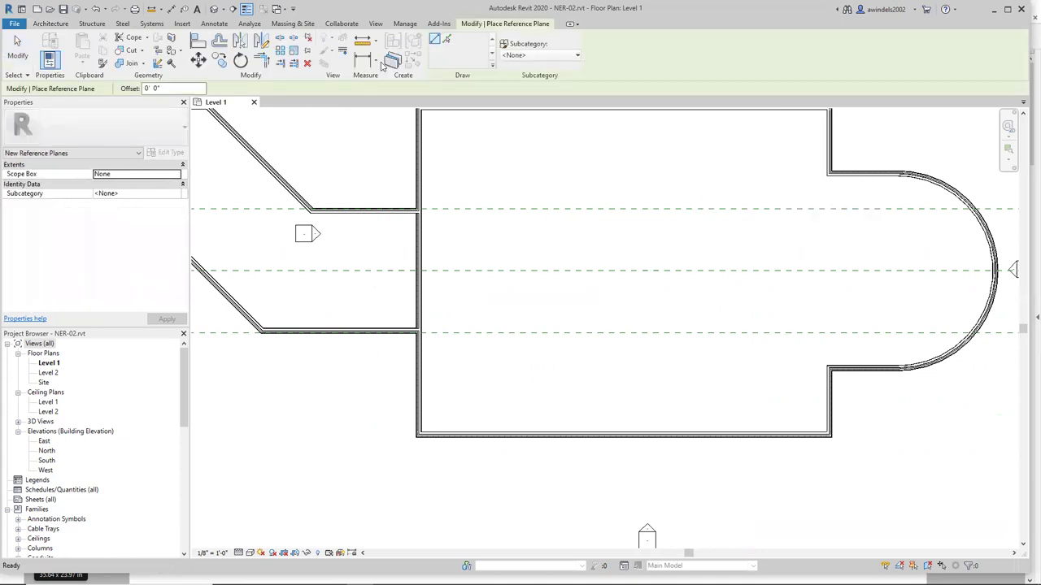
left_click(147, 88)
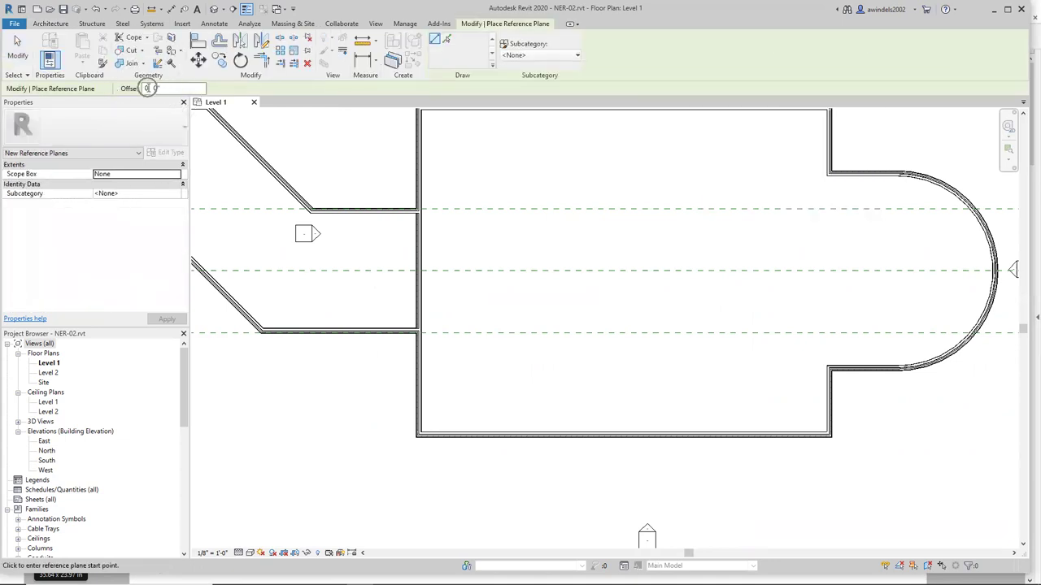
type("25")
key("BackSpace")
double_click(147, 88)
type("15")
scroll(404, 247, "down", 2)
scroll(336, 331, "up", 1)
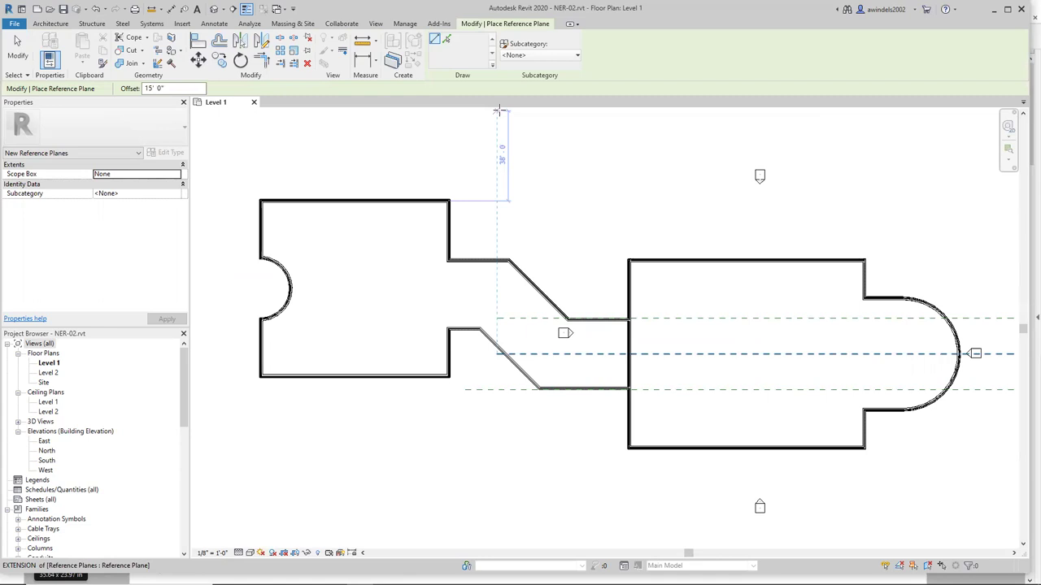
scroll(337, 388, "up", 4)
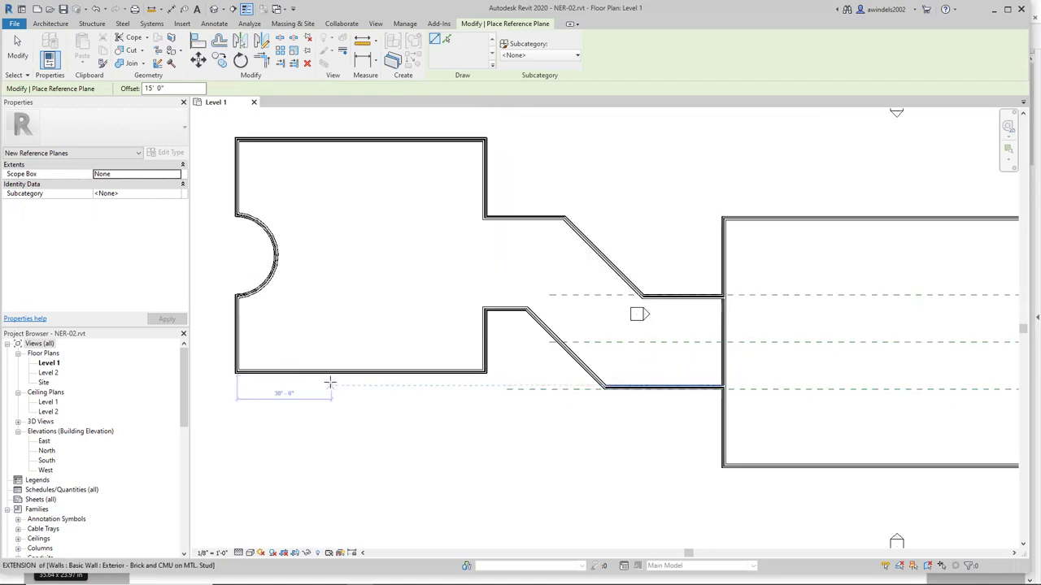
scroll(358, 370, "up", 2)
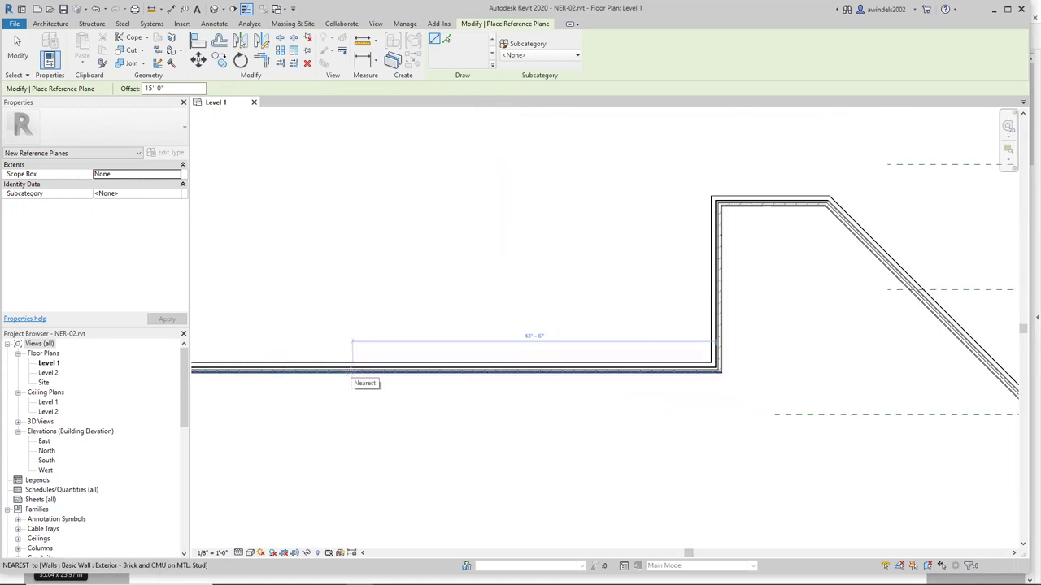
scroll(344, 374, "up", 3)
scroll(327, 374, "down", 2)
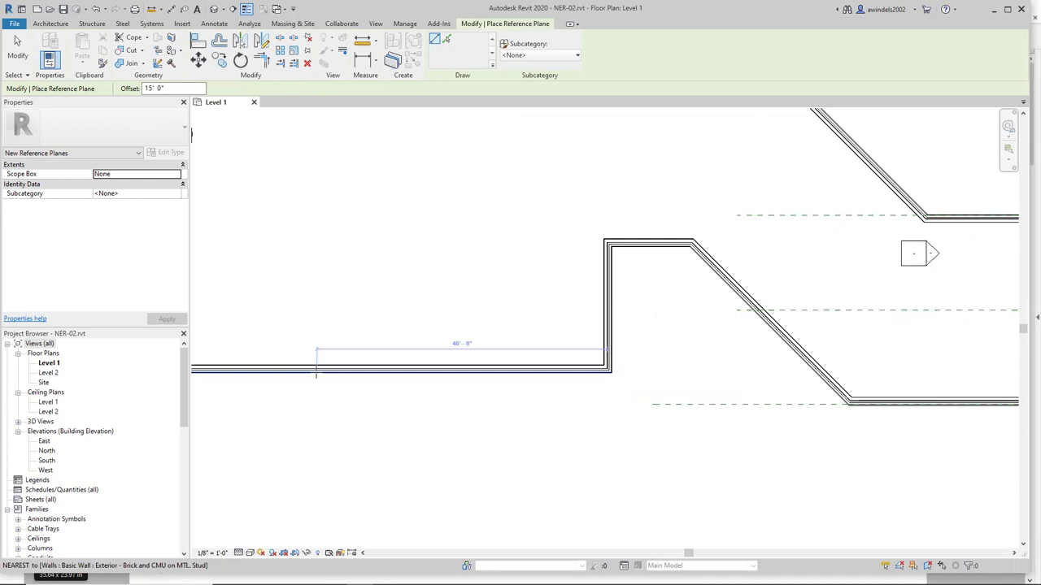
scroll(325, 374, "down", 2)
scroll(325, 374, "down", 2)
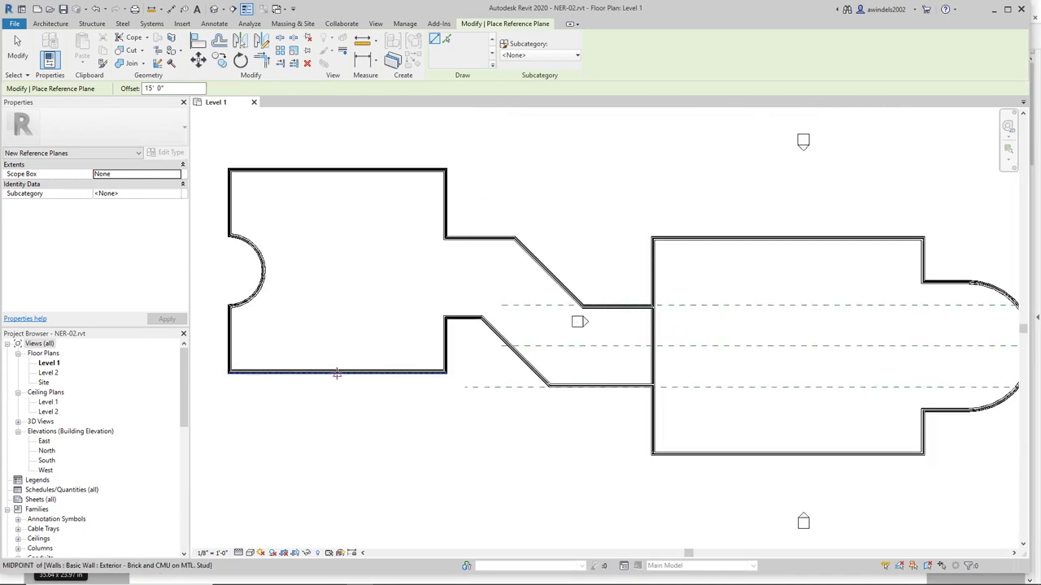
scroll(337, 374, "up", 5)
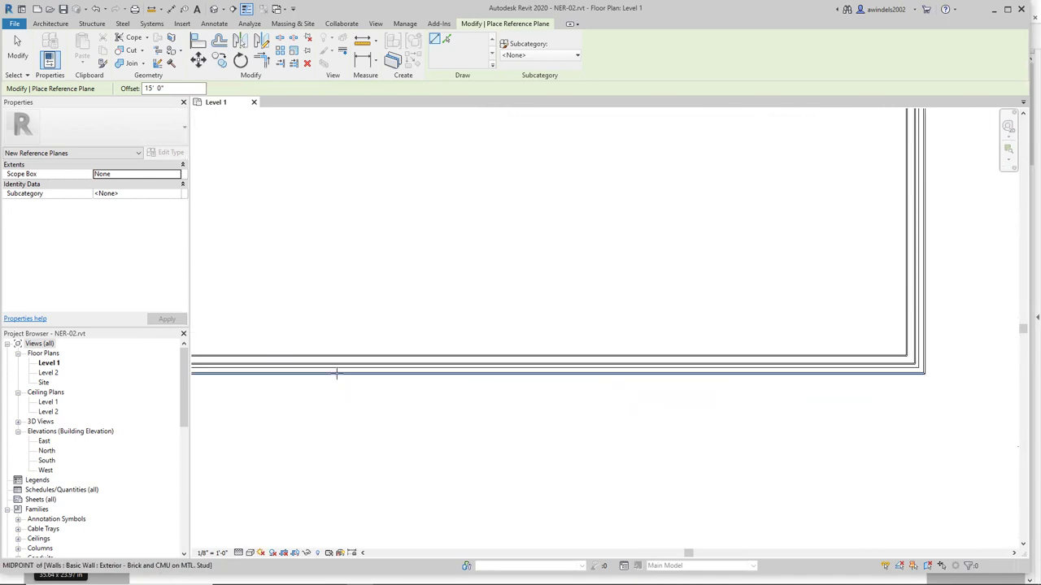
scroll(337, 373, "down", 3)
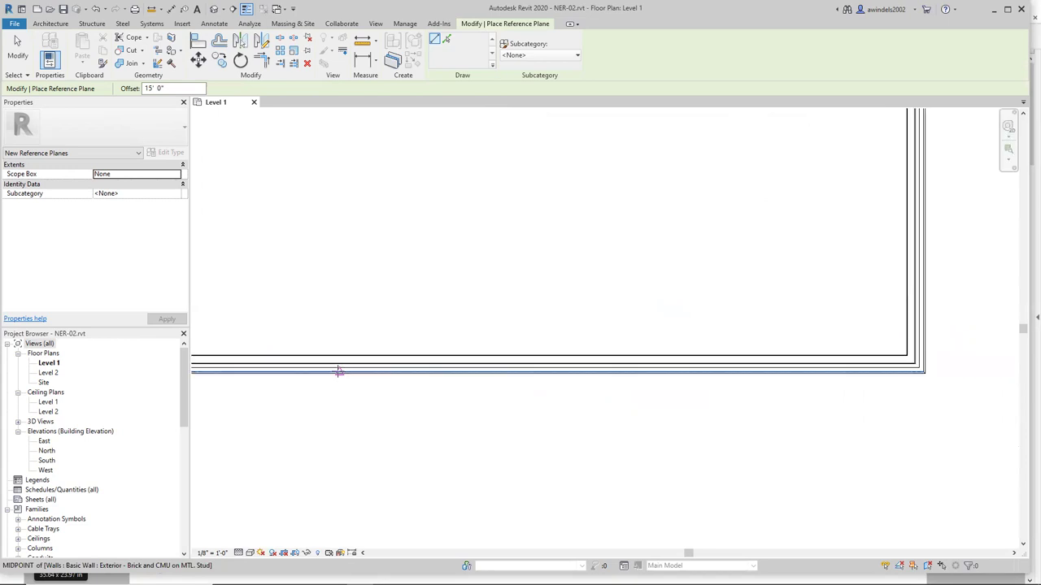
scroll(337, 372, "down", 1)
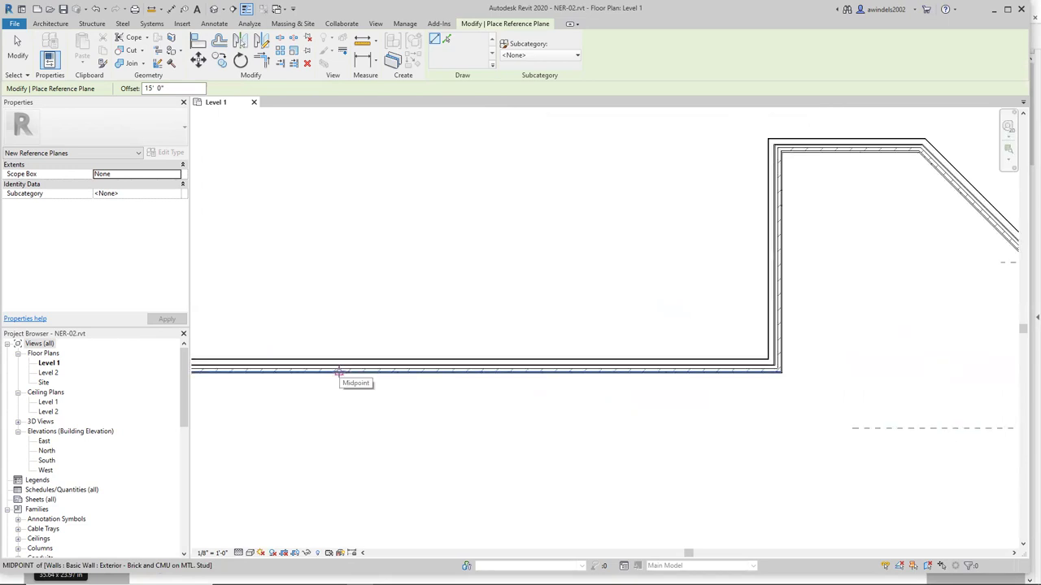
scroll(338, 373, "up", 5)
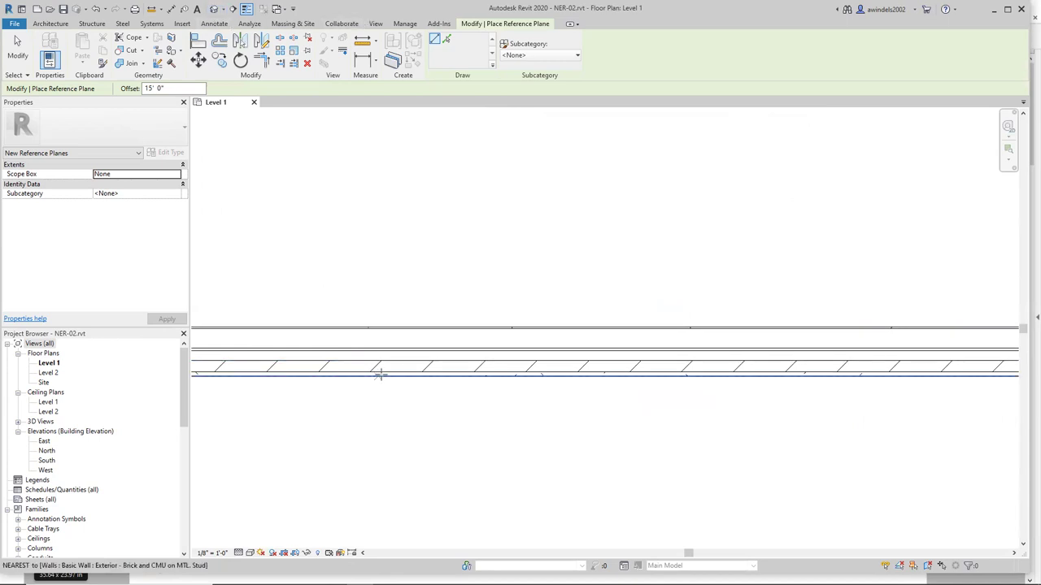
Turn on Thin Lines in the View tab and return to reference plane placement.
left_click(408, 24)
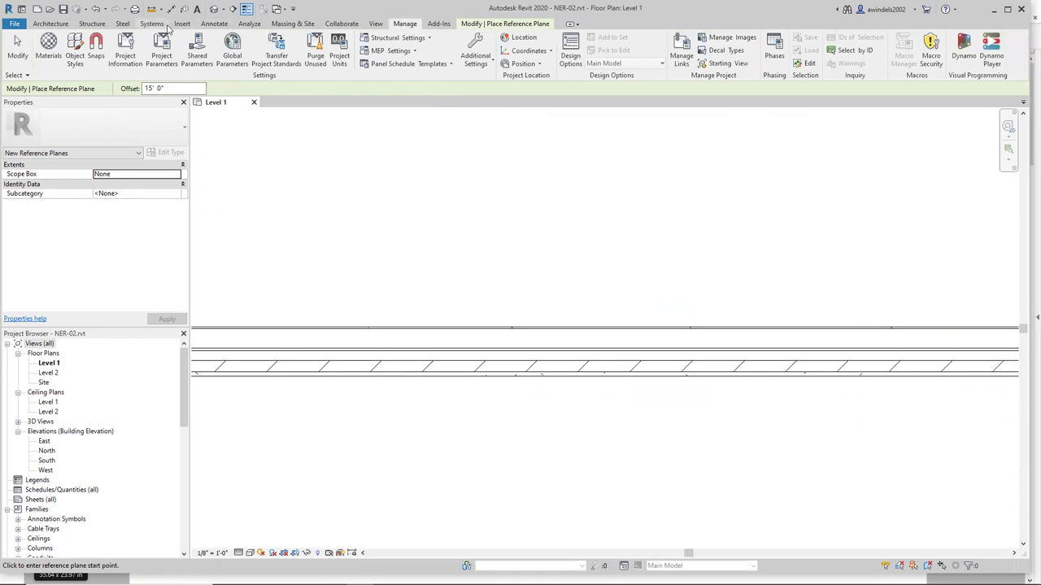
scroll(384, 29, "up", 2)
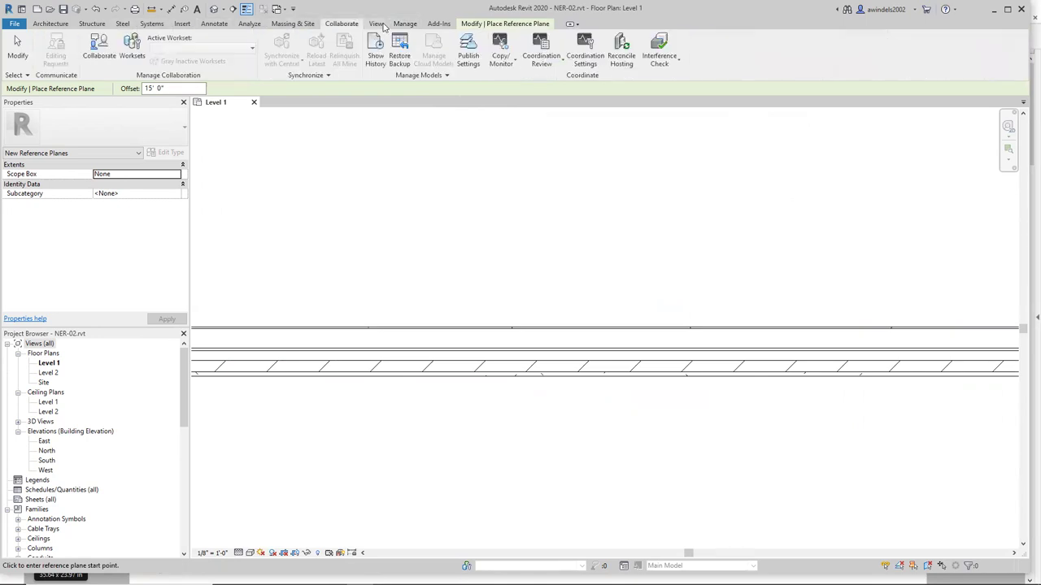
left_click(376, 23)
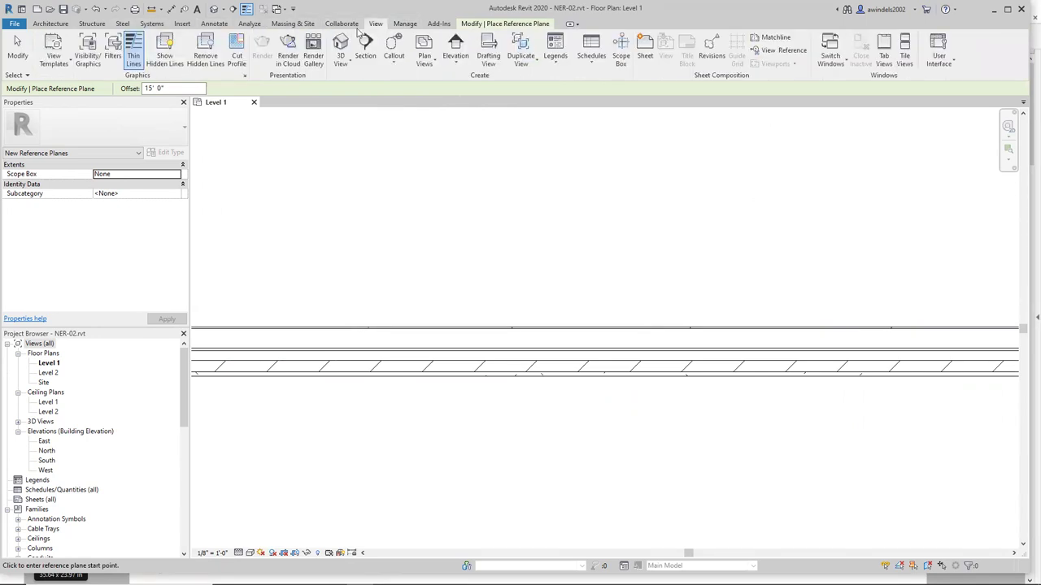
left_click(135, 50)
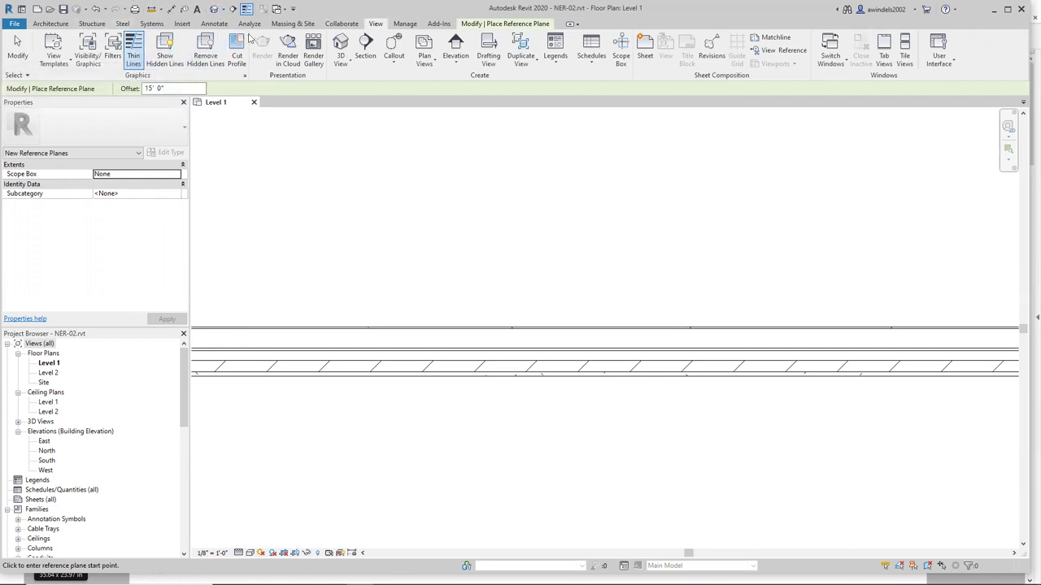
left_click(472, 25)
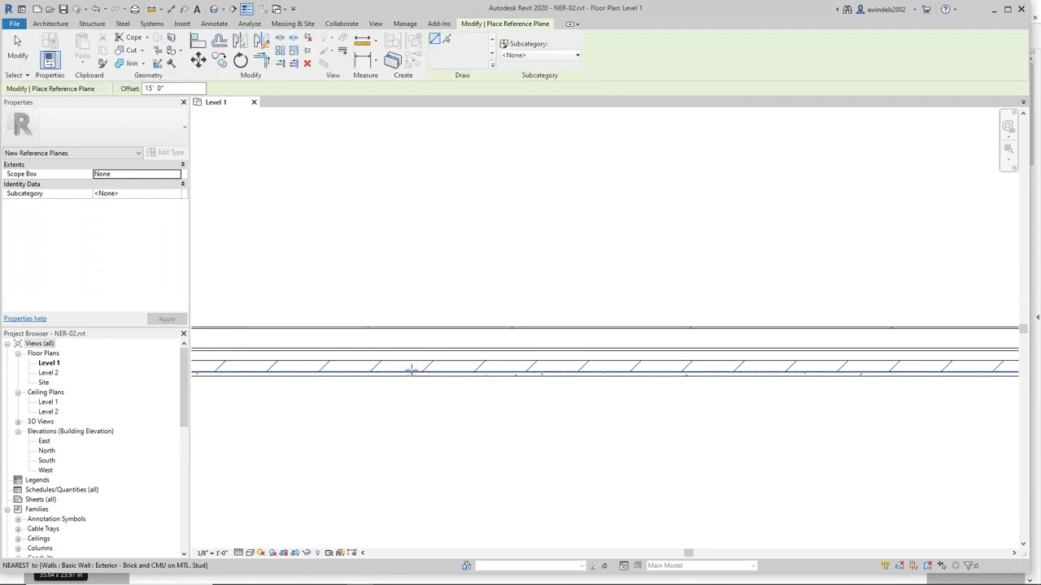
scroll(388, 369, "down", 4)
scroll(399, 370, "down", 3)
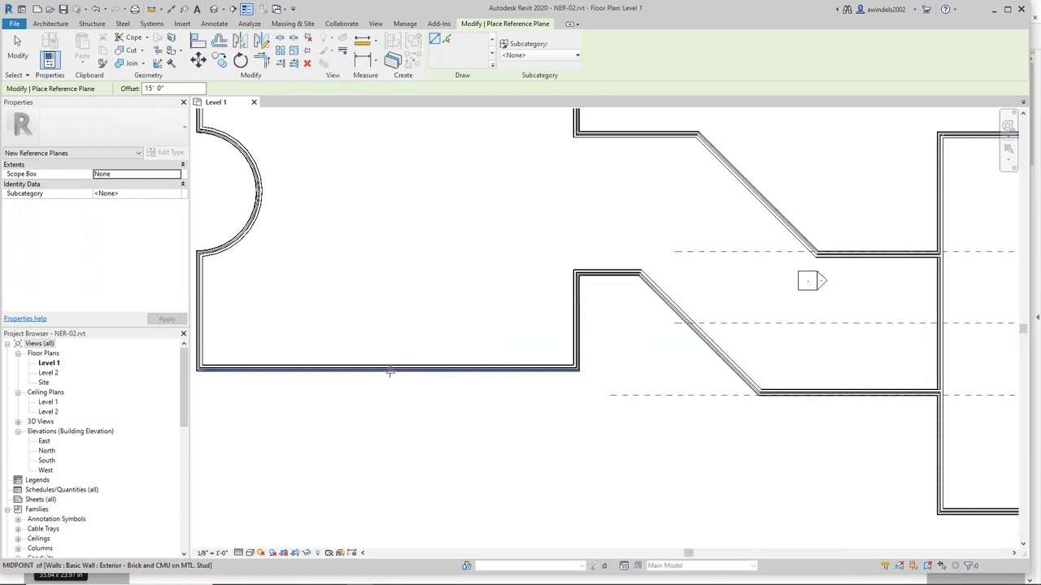
scroll(392, 367, "up", 2)
scroll(390, 369, "up", 2)
scroll(392, 368, "up", 3)
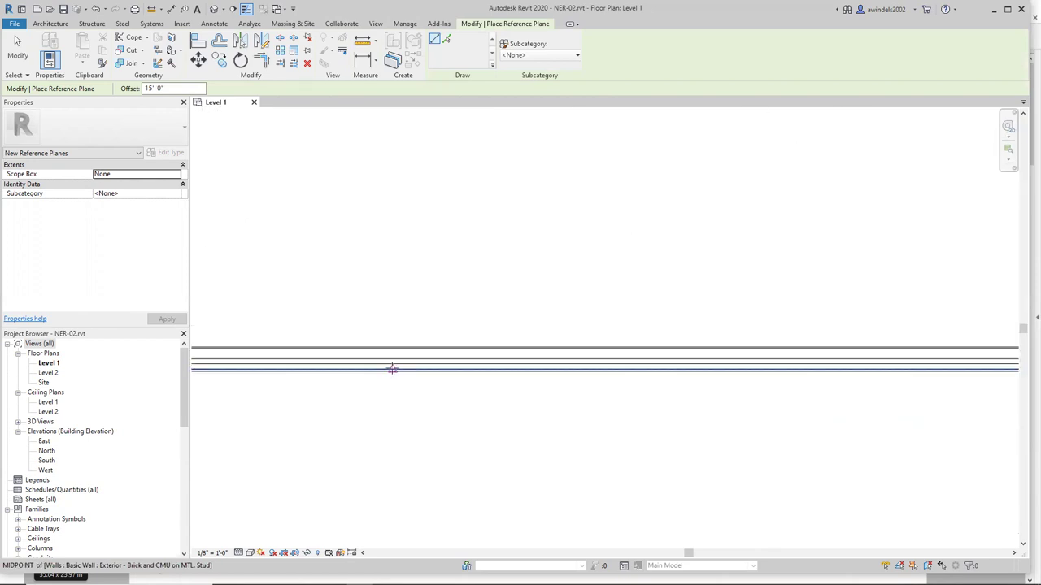
Use Pick Lines to place a reference plane offset below the left wing's bottom wall.
scroll(391, 368, "down", 4)
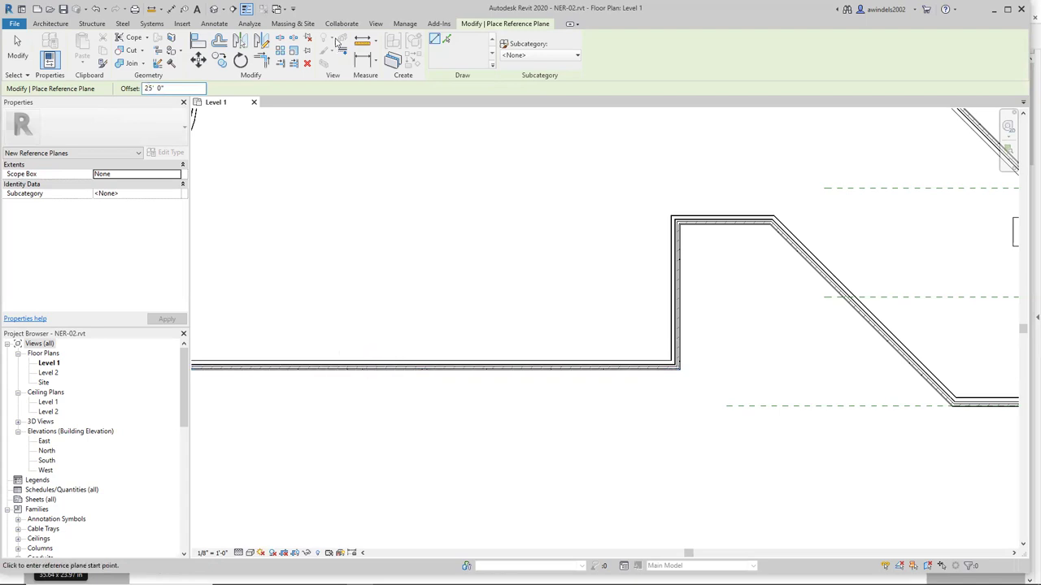
left_click(445, 41)
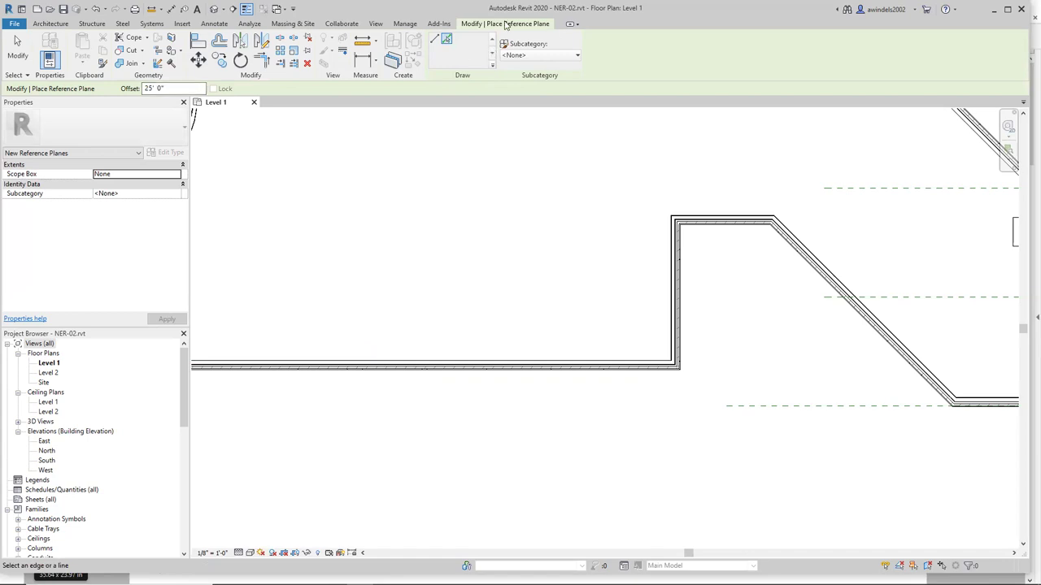
scroll(382, 372, "down", 2)
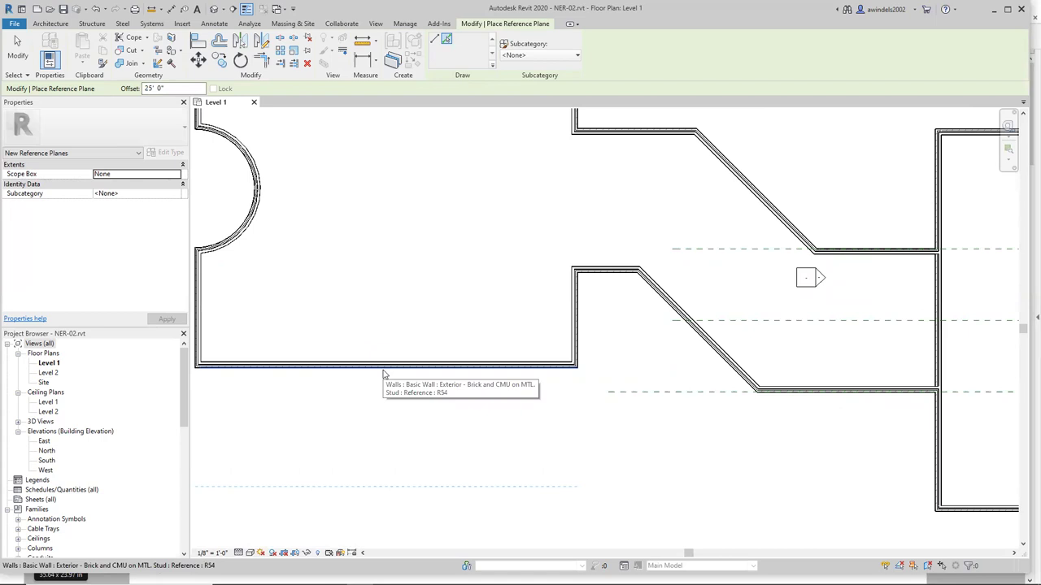
scroll(383, 372, "up", 3)
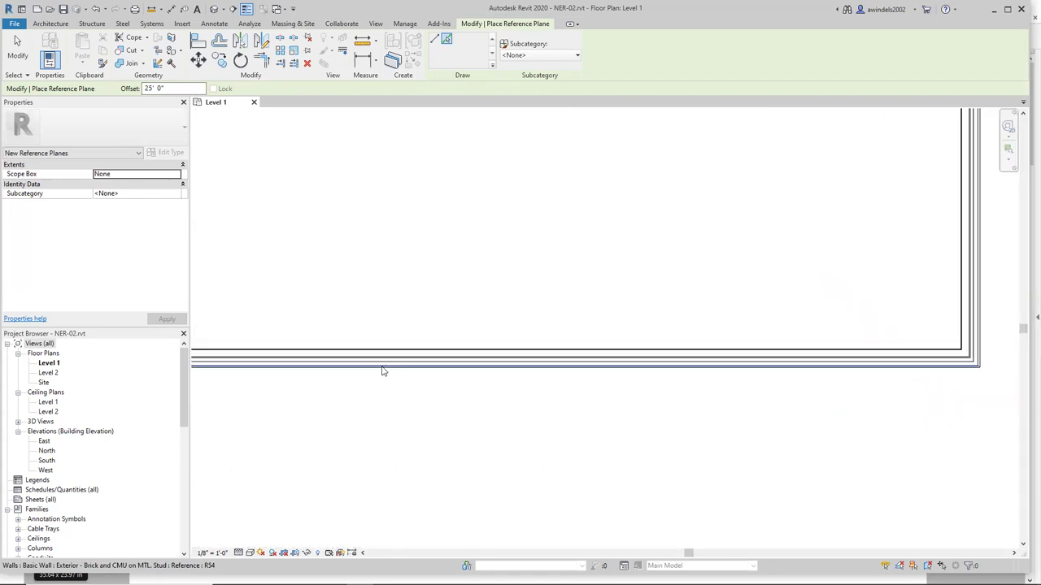
scroll(384, 371, "down", 4)
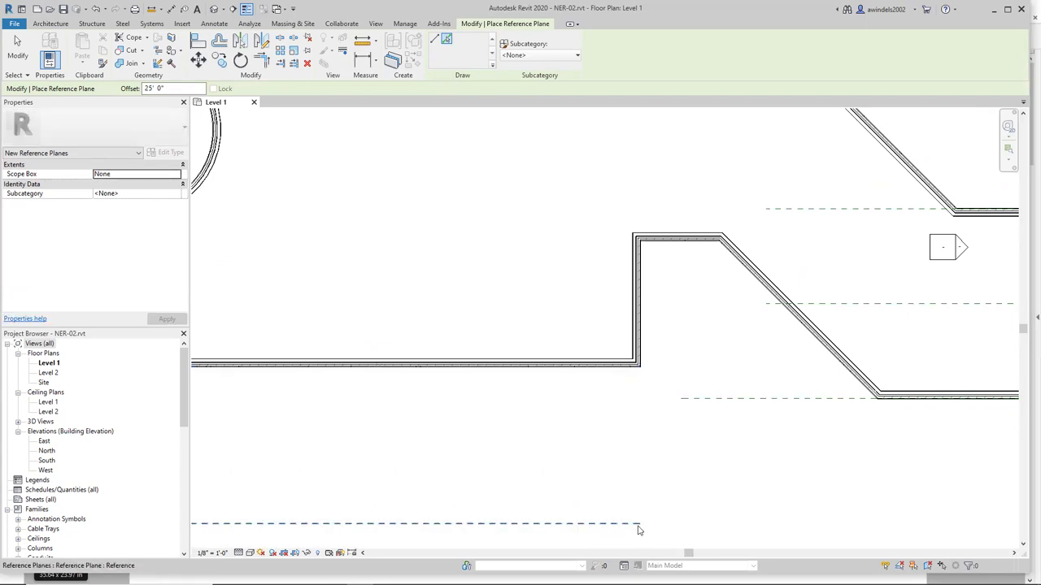
scroll(638, 525, "down", 2)
middle_click_drag(476, 448, 516, 432)
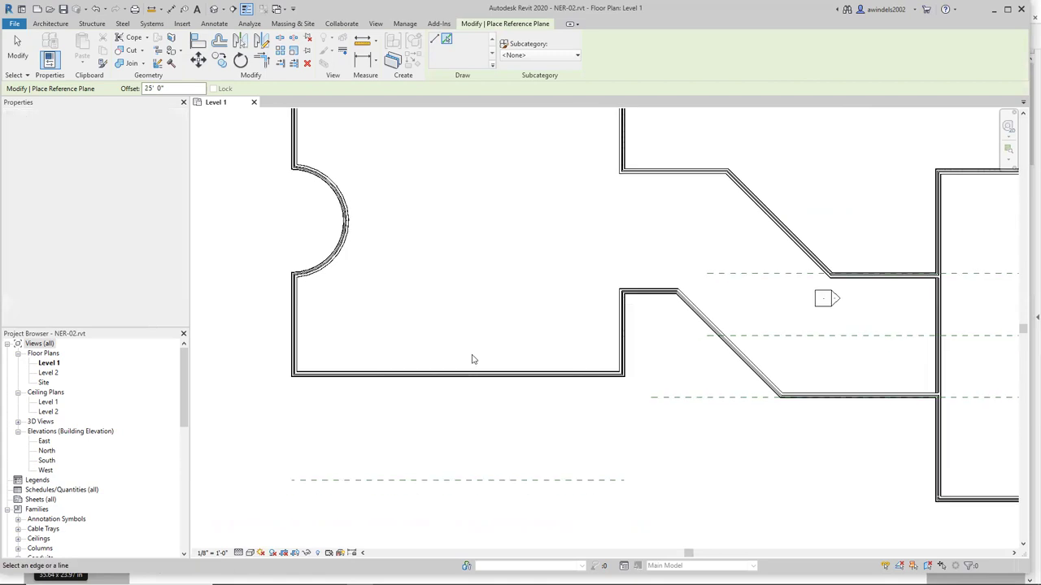
Draw two 25' walls down from the left wing's bottom wall at a 15' offset.
left_click(55, 28)
left_click(51, 45)
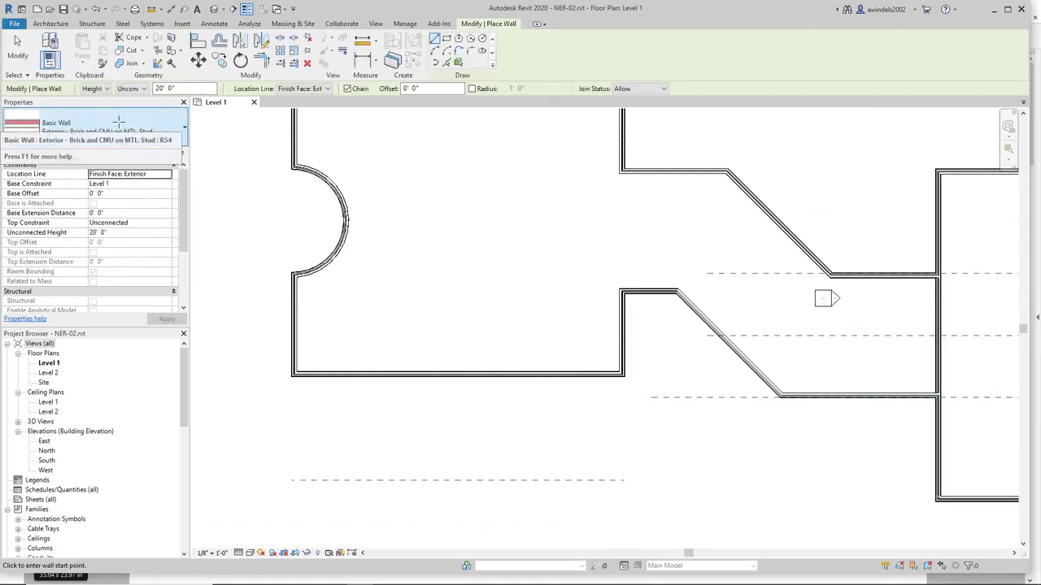
double_click(408, 87)
type("15")
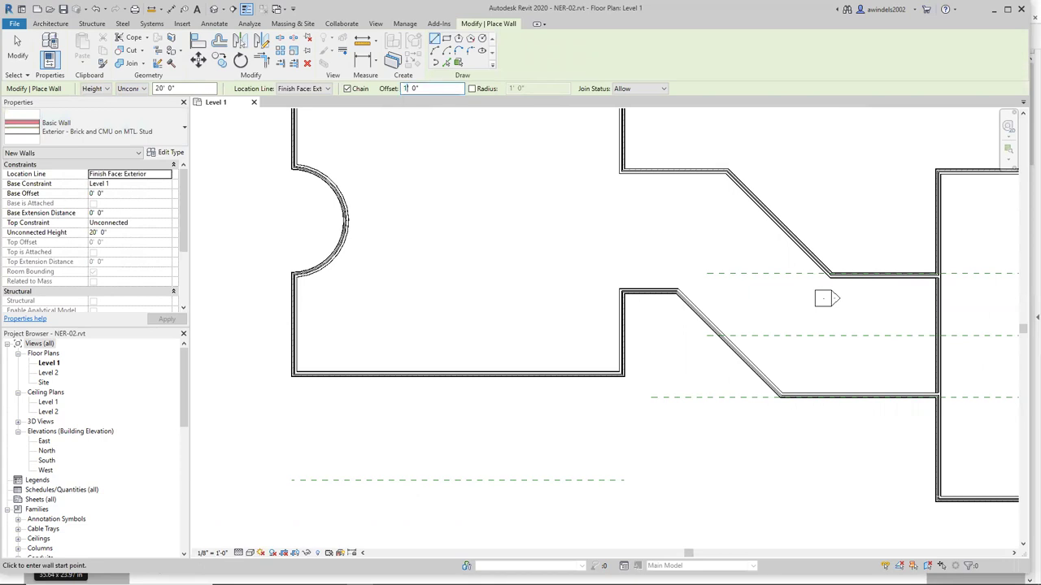
left_click(363, 93)
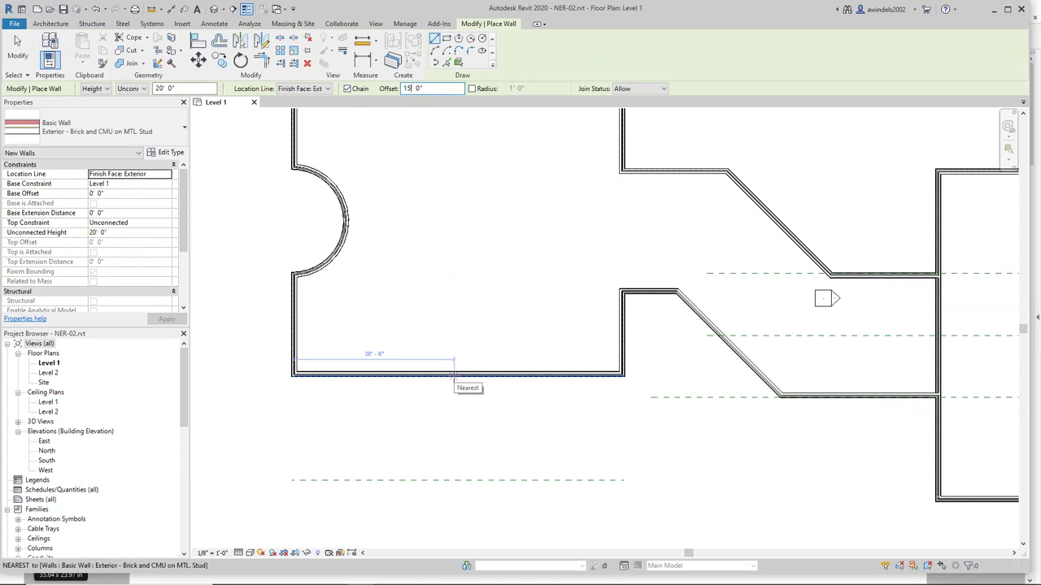
scroll(454, 375, "up", 5)
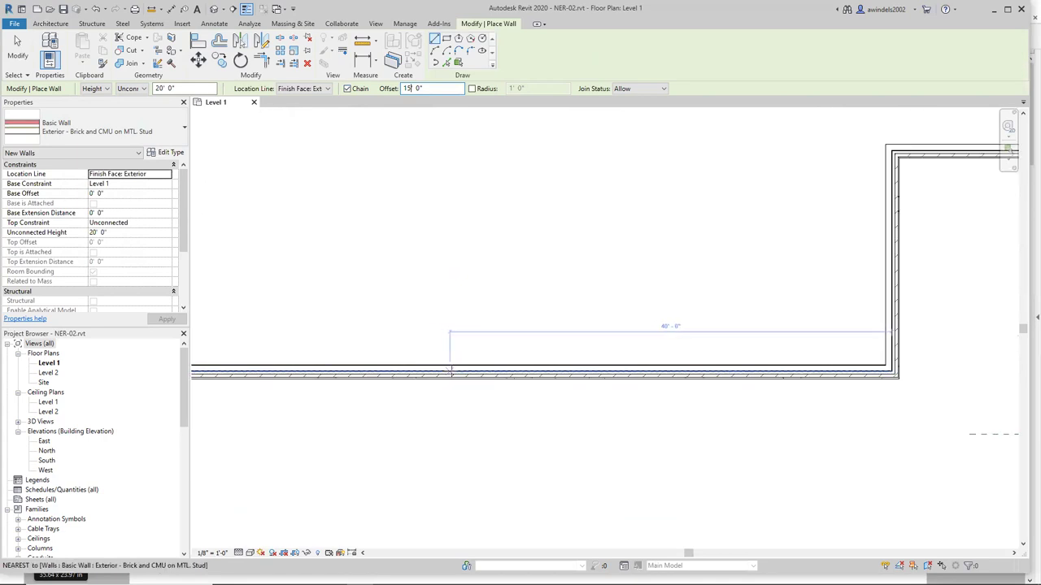
left_click(456, 371)
scroll(456, 432, "down", 1)
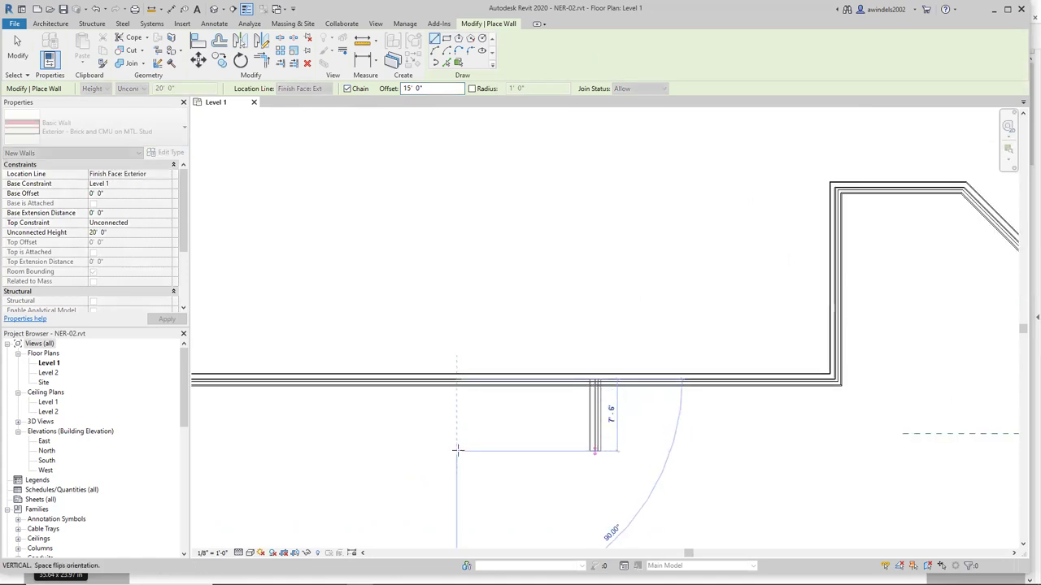
middle_click_drag(456, 432, 455, 366)
type("25")
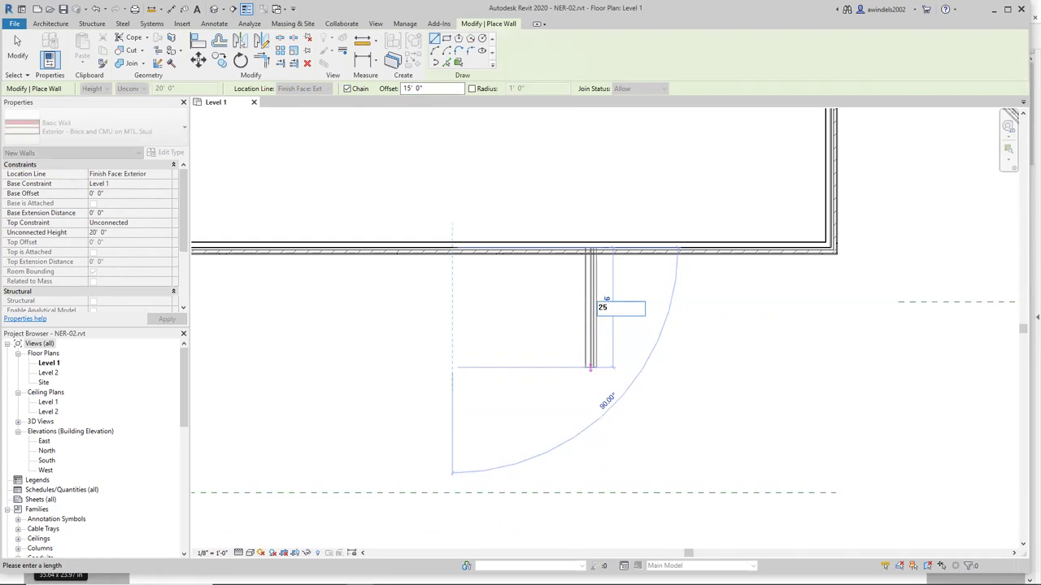
key("Return")
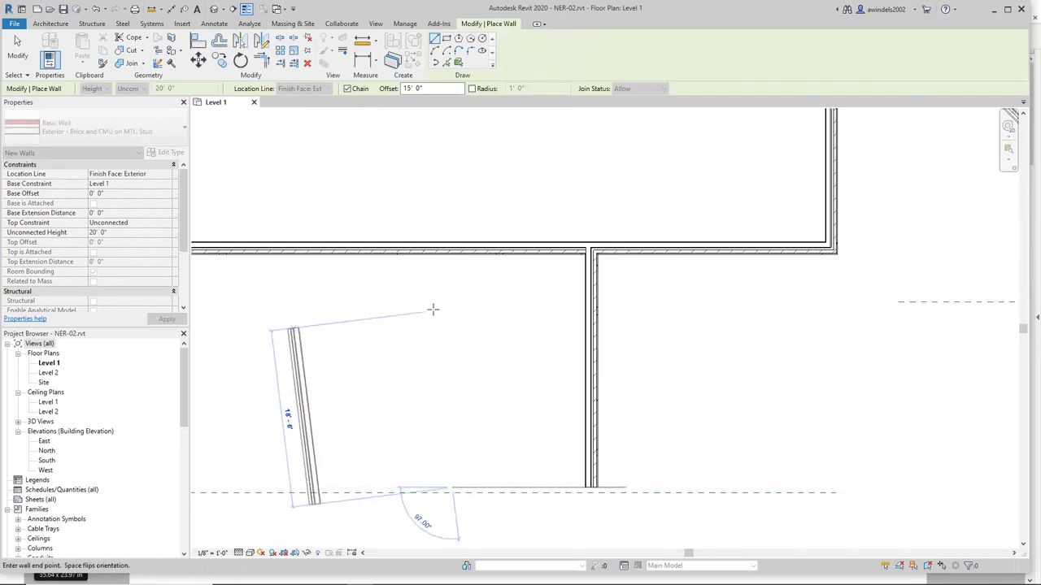
type("25")
key("Return")
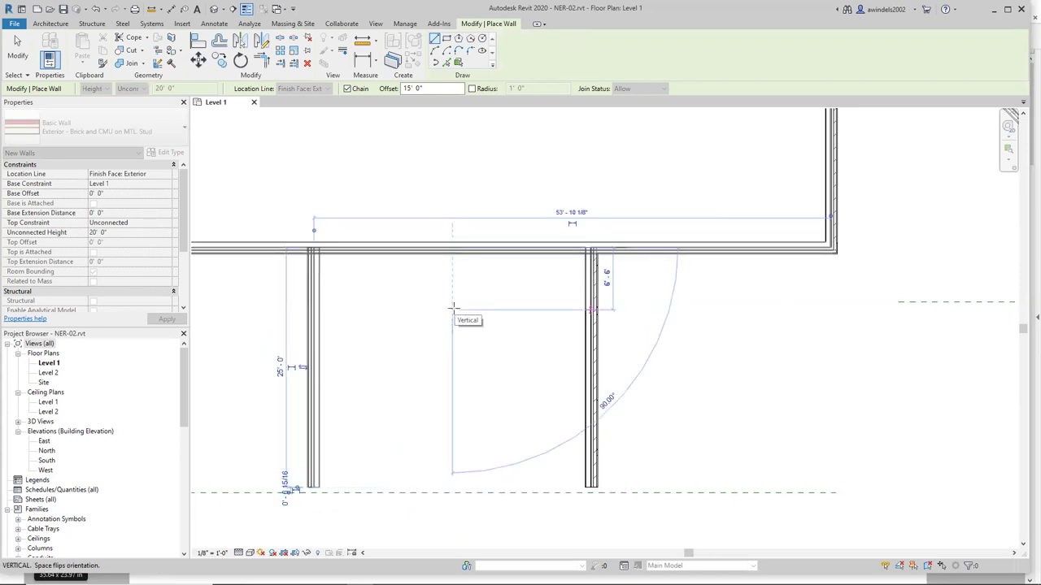
left_click(453, 308)
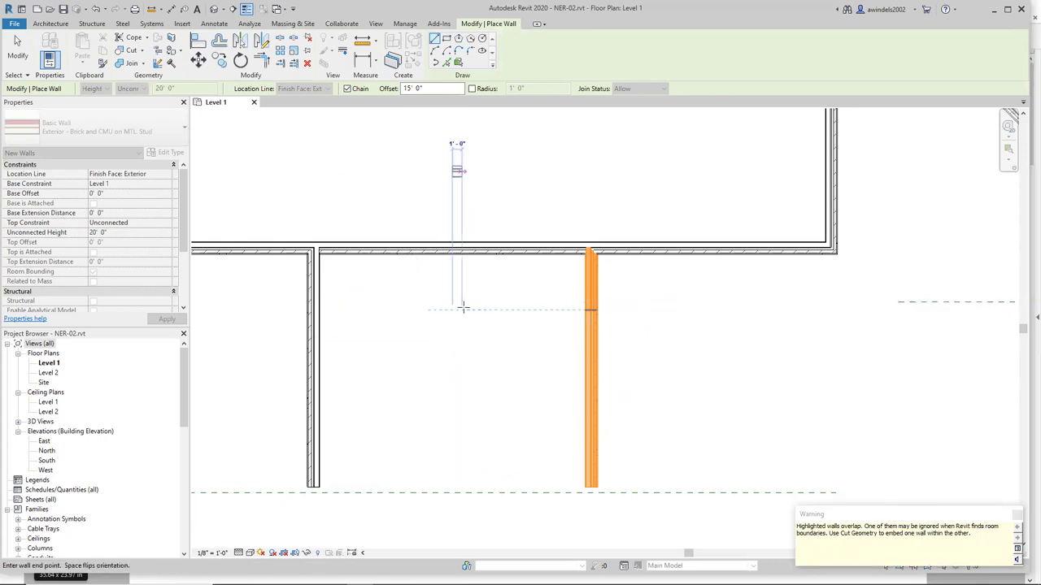
key("Escape")
key("Escape")
Delete the overlapping lower wall segment and extend the remaining stub to the lower reference plane.
left_click(587, 282)
left_click(653, 316)
left_click(597, 334)
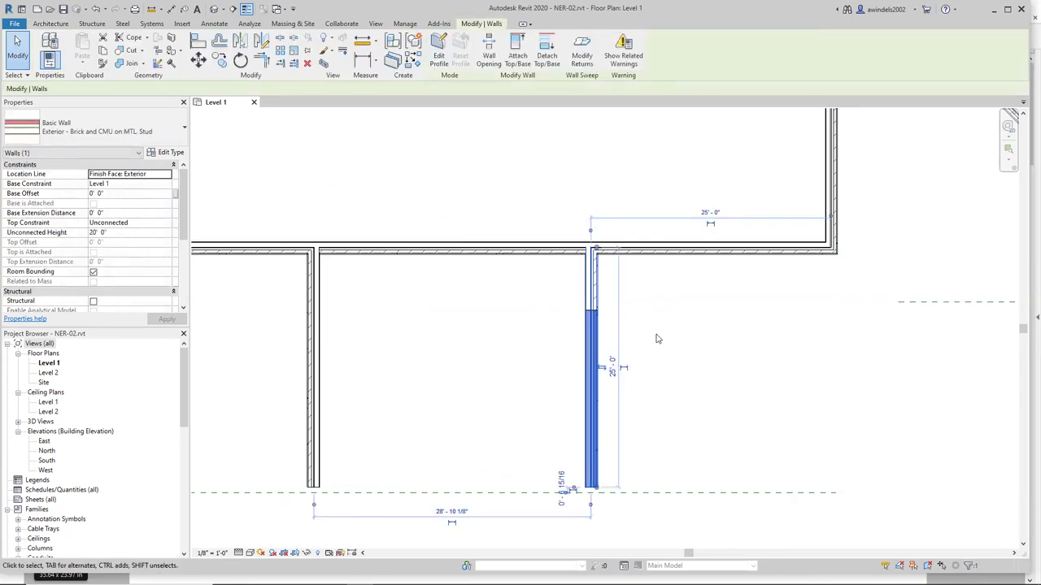
key("Delete")
left_click(591, 285)
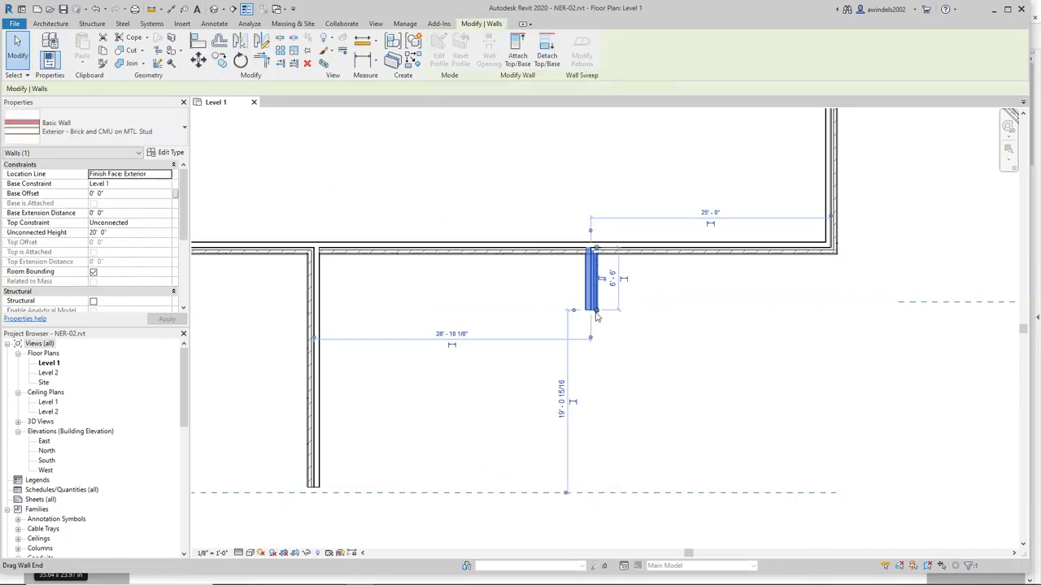
left_click_drag(613, 419, 599, 491)
Draw a horizontal wall along the lower reference plane joining the two walls' lower ends.
left_click(695, 406)
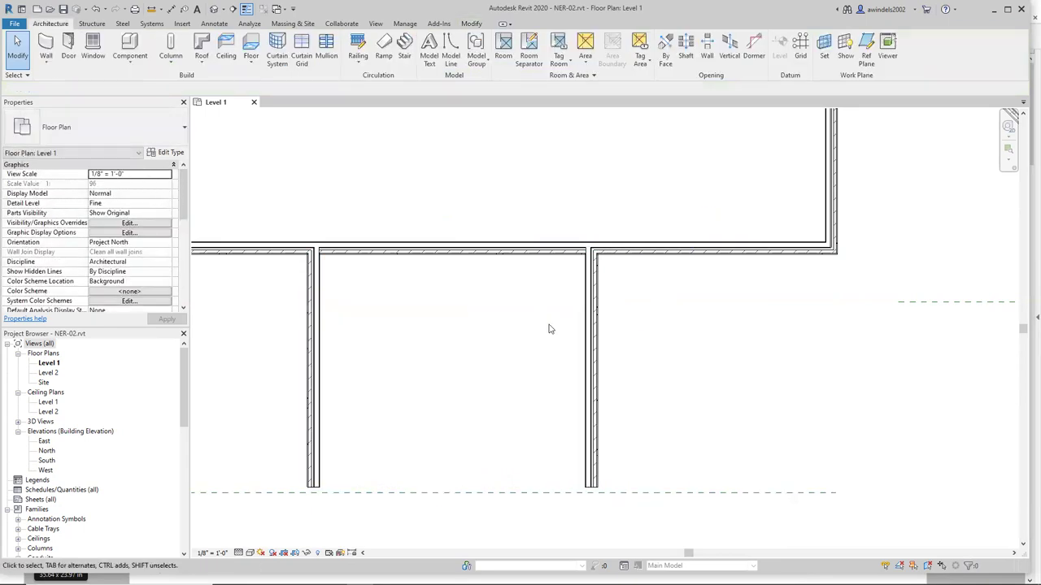
scroll(504, 333, "down", 2)
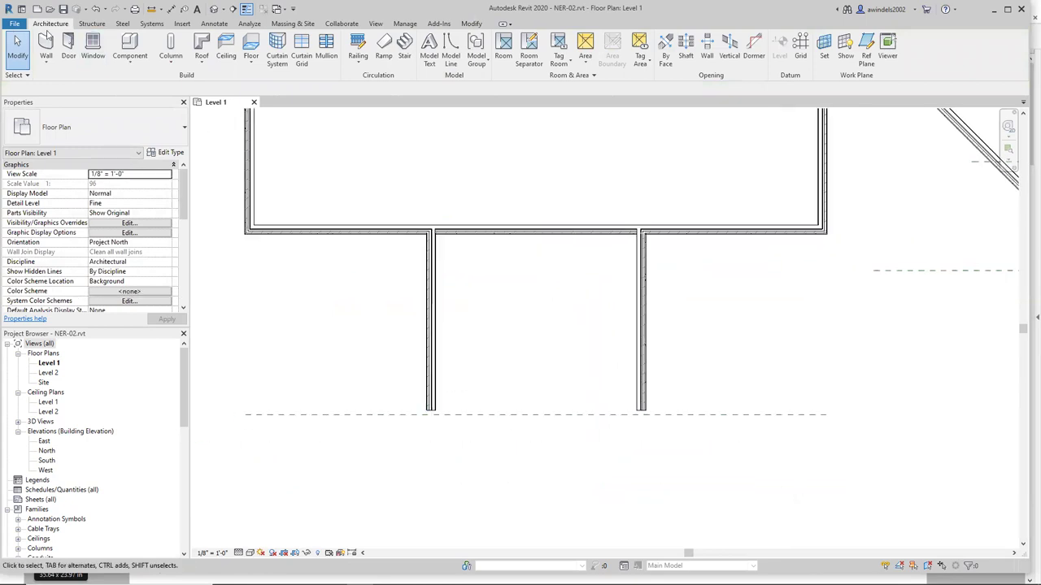
left_click(46, 45)
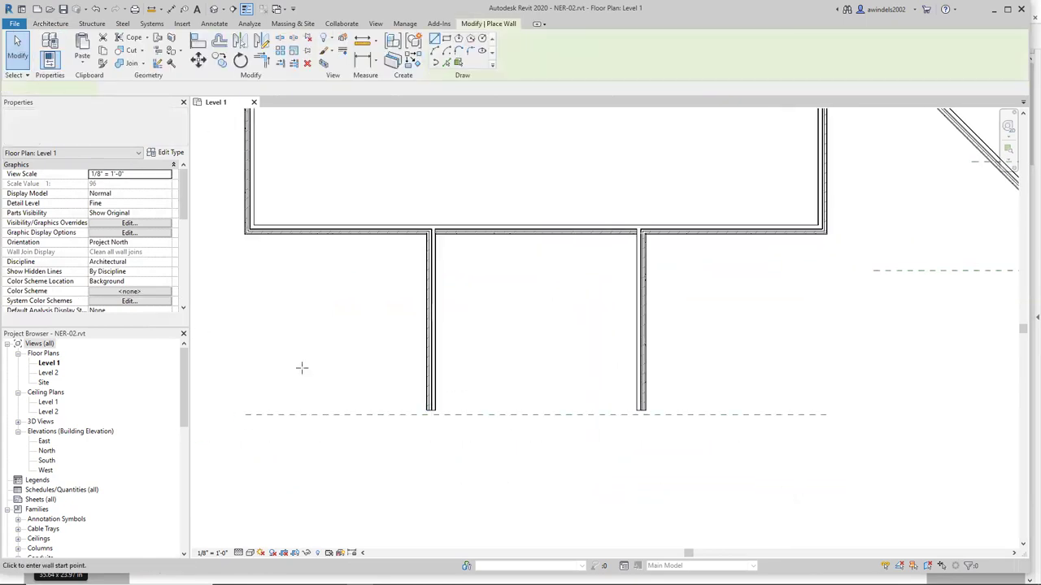
scroll(437, 414, "up", 2)
scroll(438, 414, "up", 3)
left_click(420, 408)
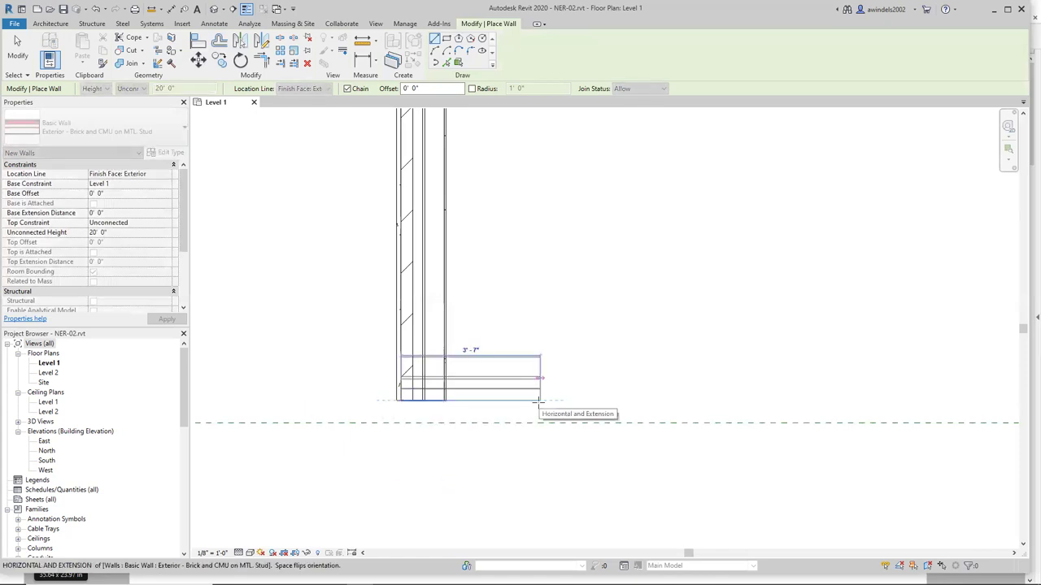
scroll(639, 402, "down", 2)
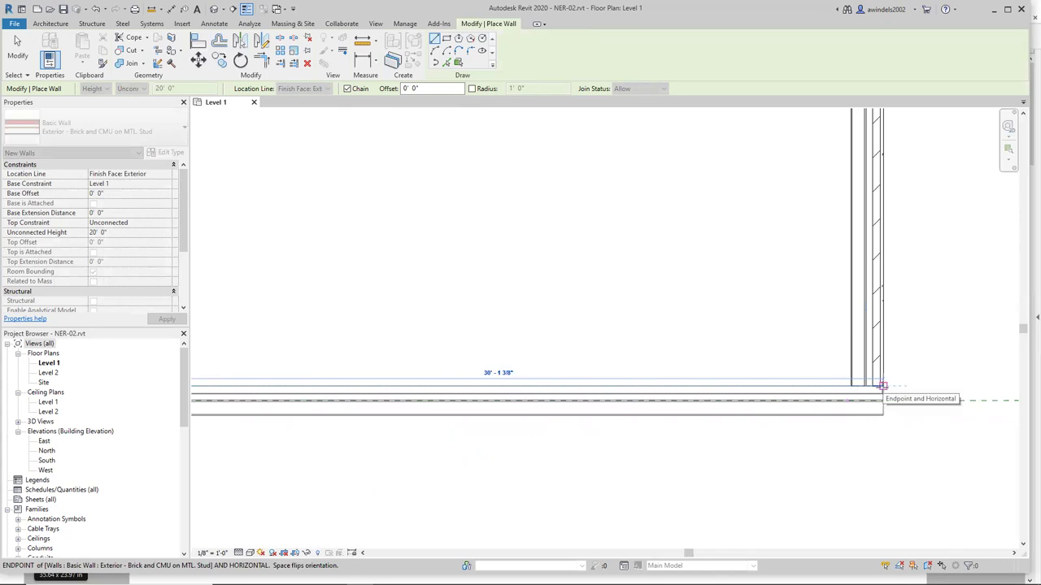
left_click(876, 387)
key("Escape")
key("Escape")
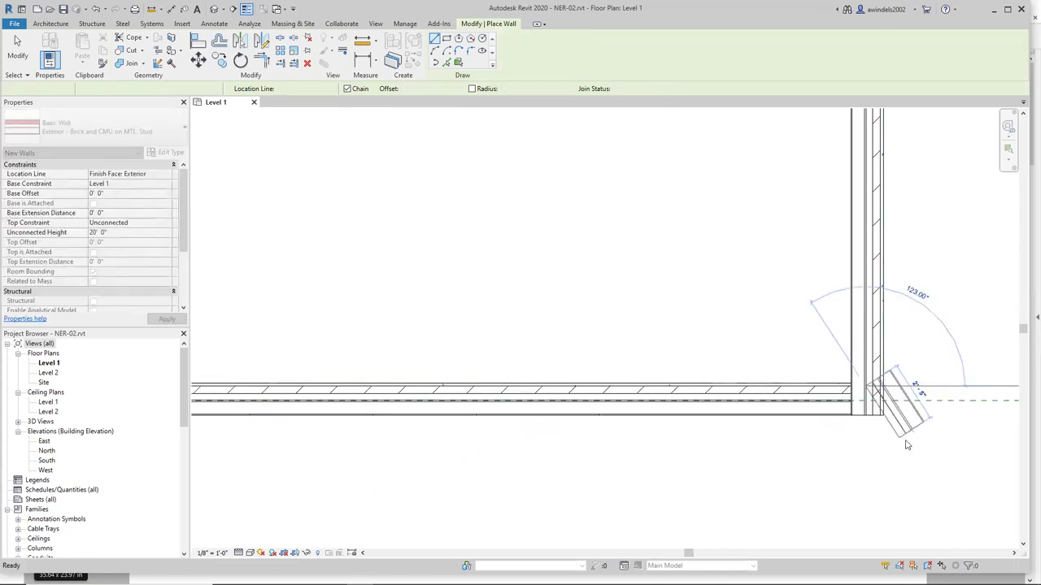
scroll(846, 419, "down", 3)
scroll(845, 423, "down", 2)
middle_click_drag(827, 390, 500, 414)
scroll(627, 465, "down", 1)
scroll(639, 453, "down", 3)
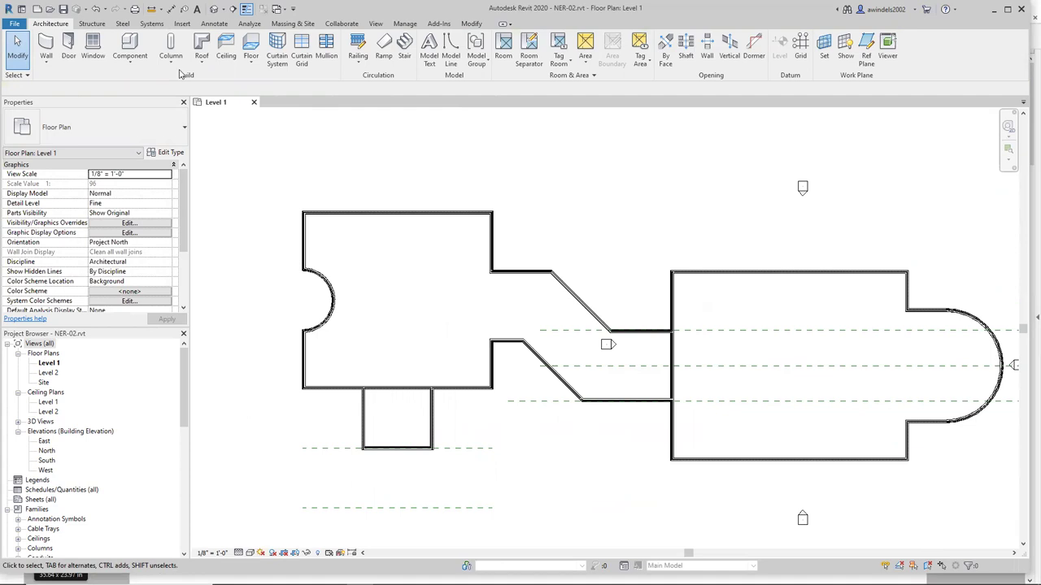
left_click(161, 9)
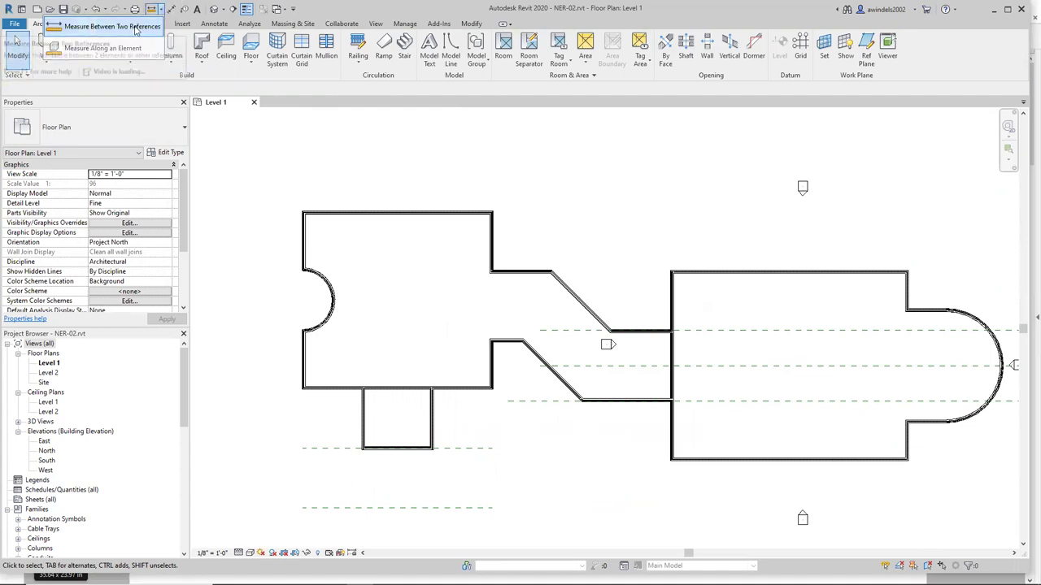
left_click(130, 41)
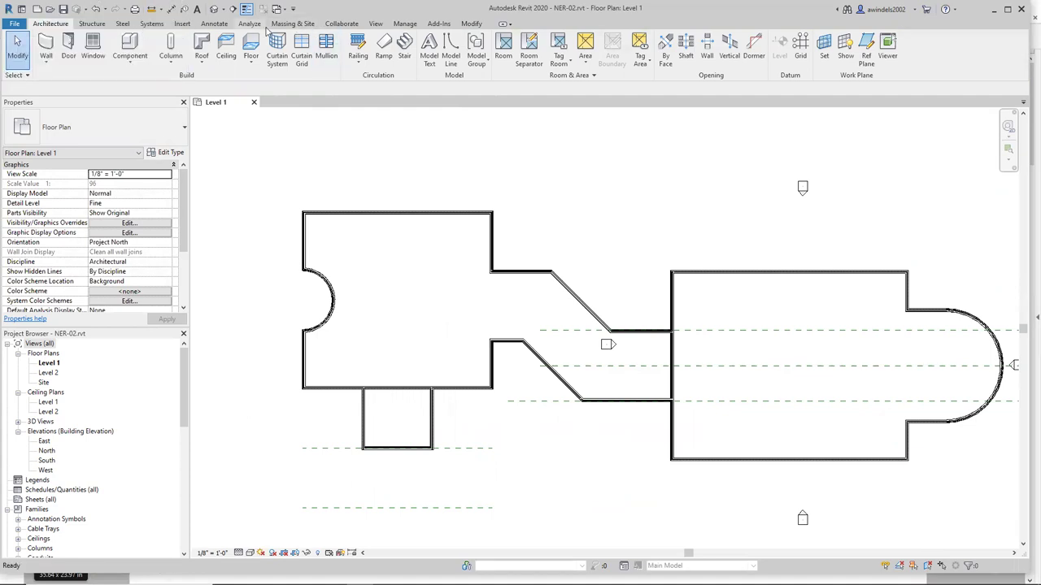
left_click(406, 24)
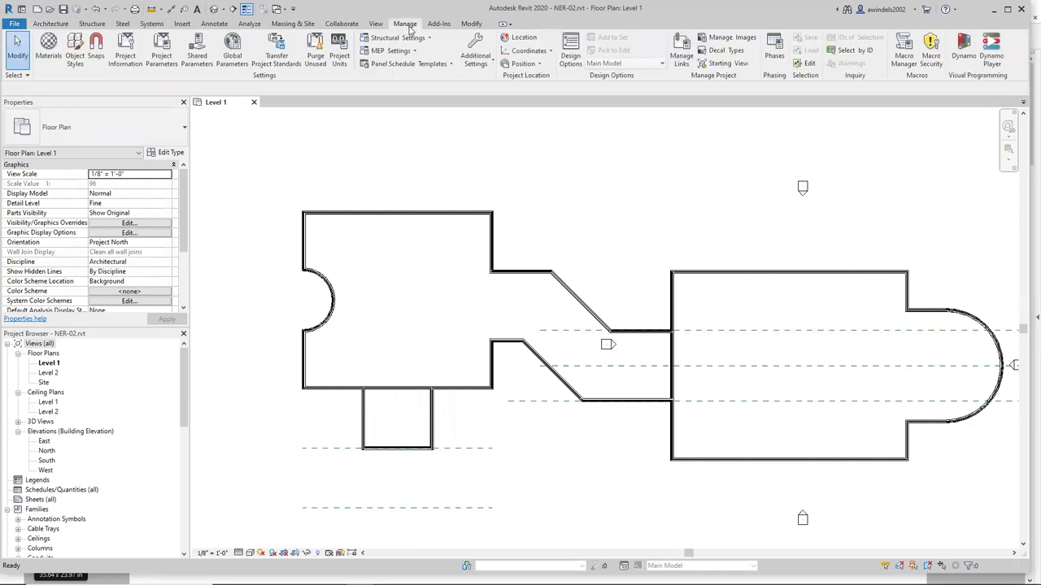
left_click(254, 26)
left_click(214, 24)
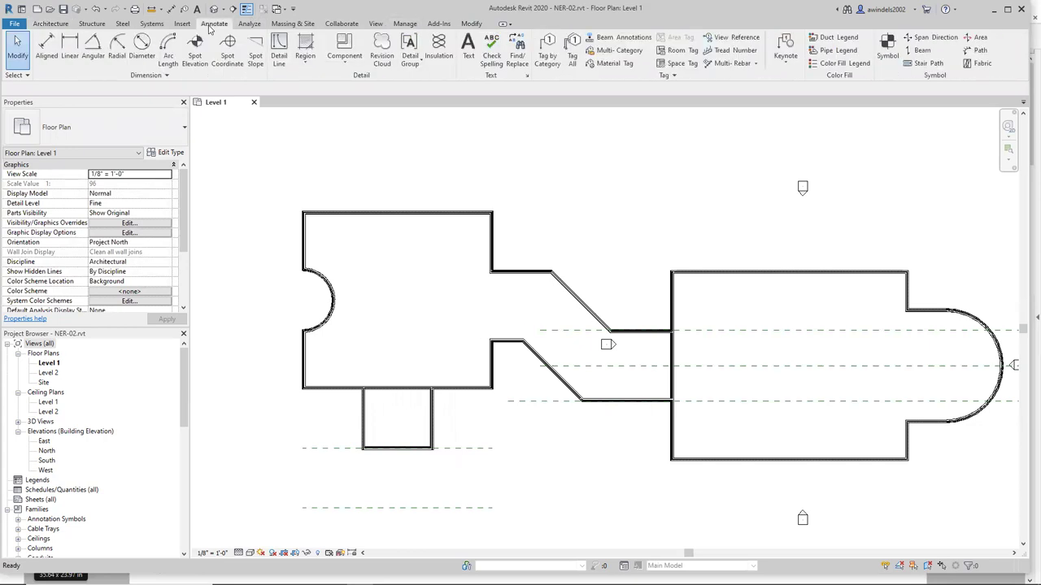
left_click(182, 23)
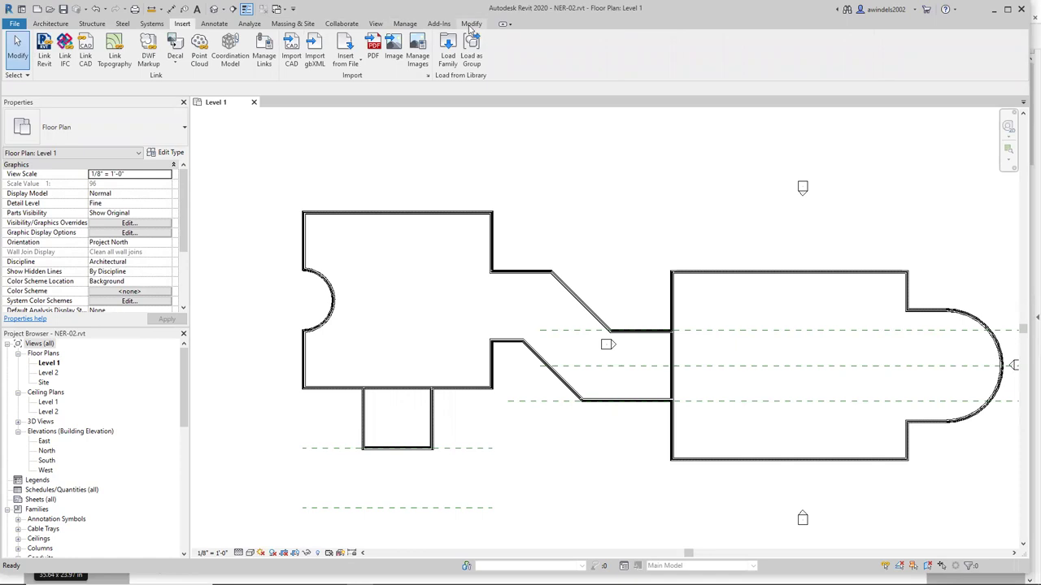
left_click(471, 25)
left_click(377, 47)
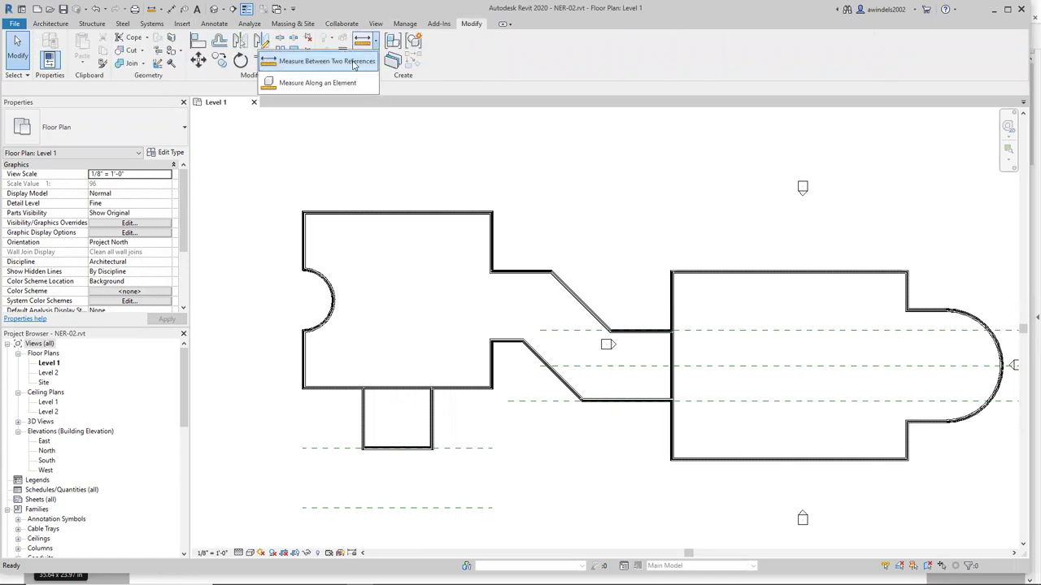
left_click(332, 199)
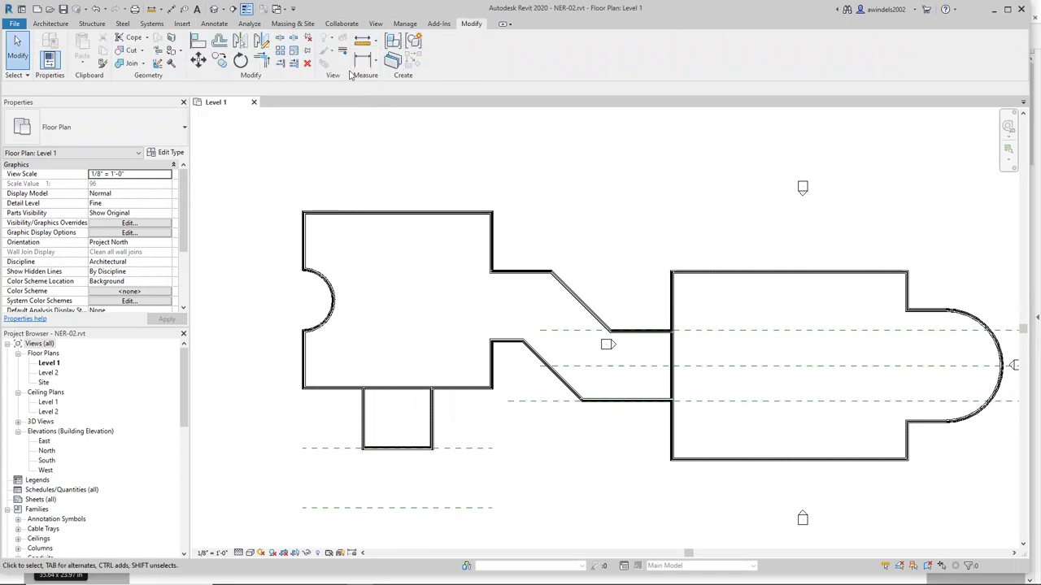
left_click(365, 41)
left_click(302, 213)
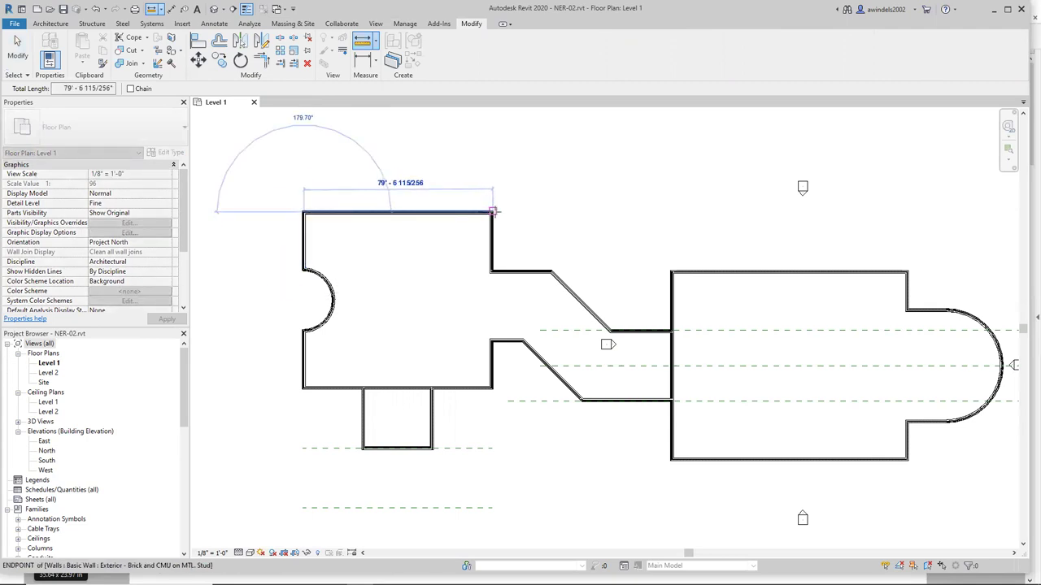
scroll(303, 269, "up", 3)
key("Escape")
key("Escape")
scroll(304, 274, "down", 5)
scroll(369, 295, "up", 3)
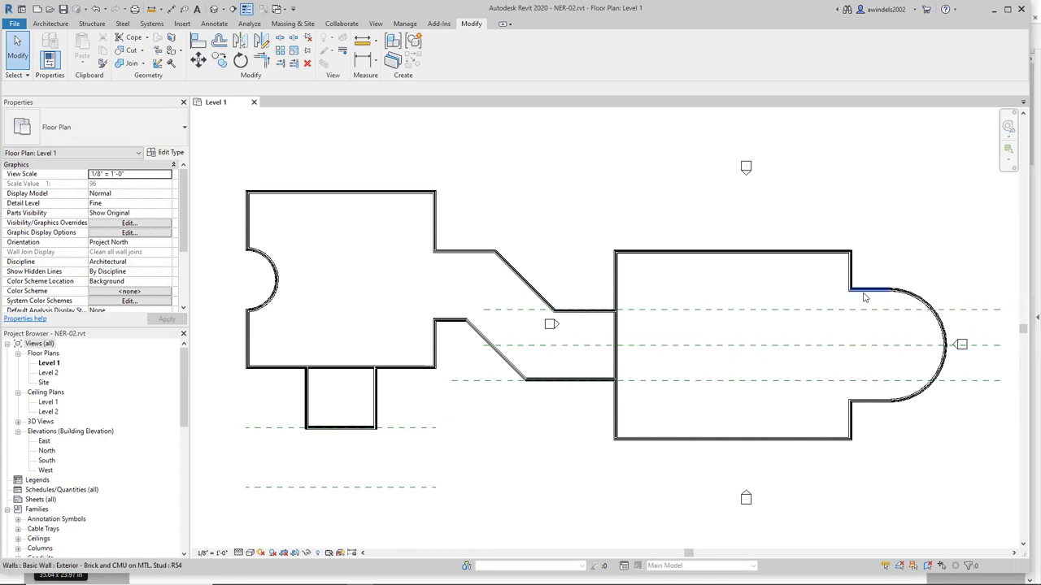
Start a wall using the Generic - 8" Masonry wall type.
scroll(864, 295, "up", 5)
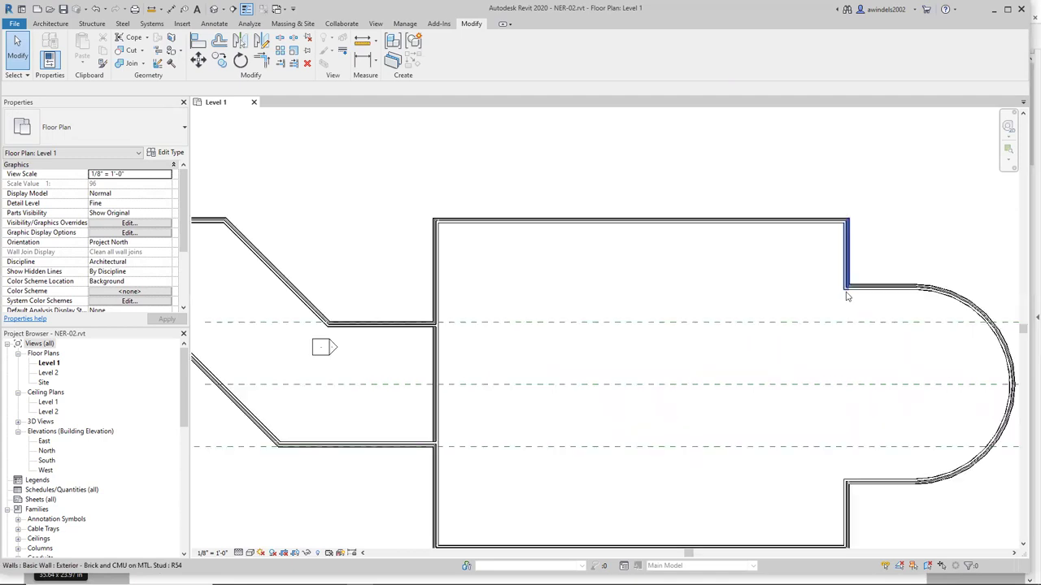
mouse_move(845, 290)
middle_mouse_down()
mouse_move(732, 348)
mouse_move(753, 300)
middle_mouse_up()
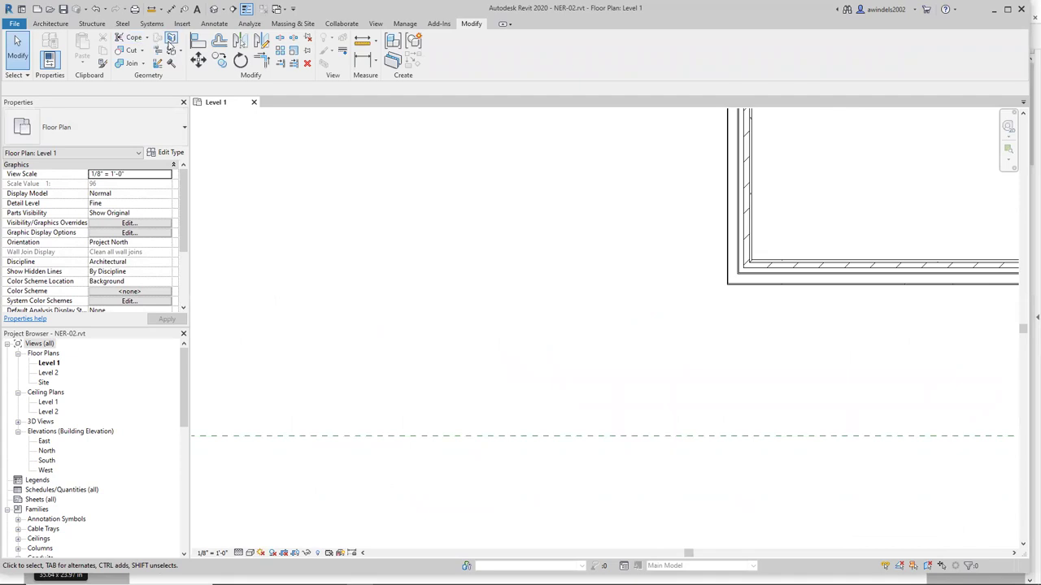
left_click(55, 26)
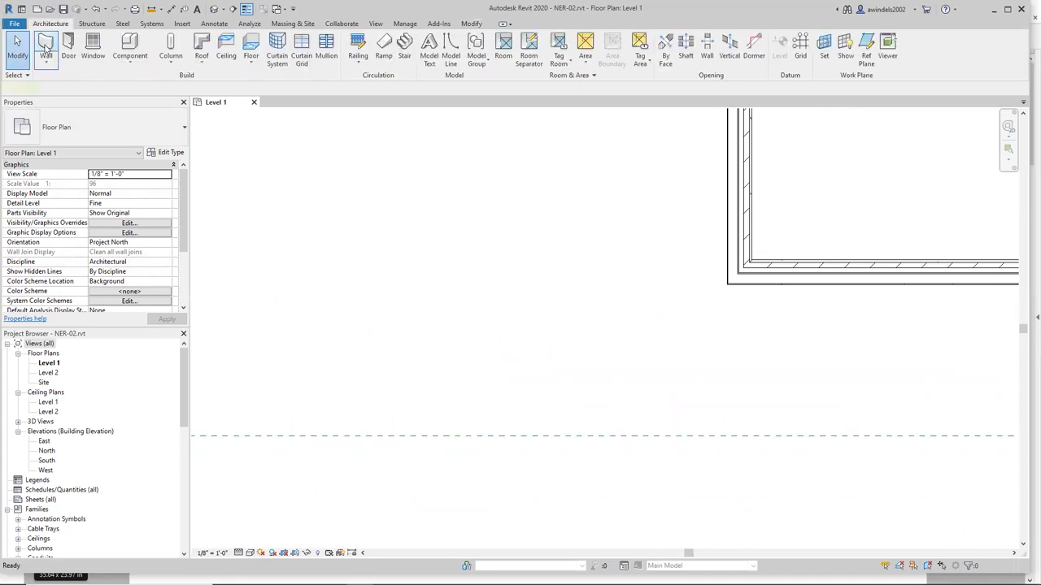
left_click(46, 45)
left_click(160, 134)
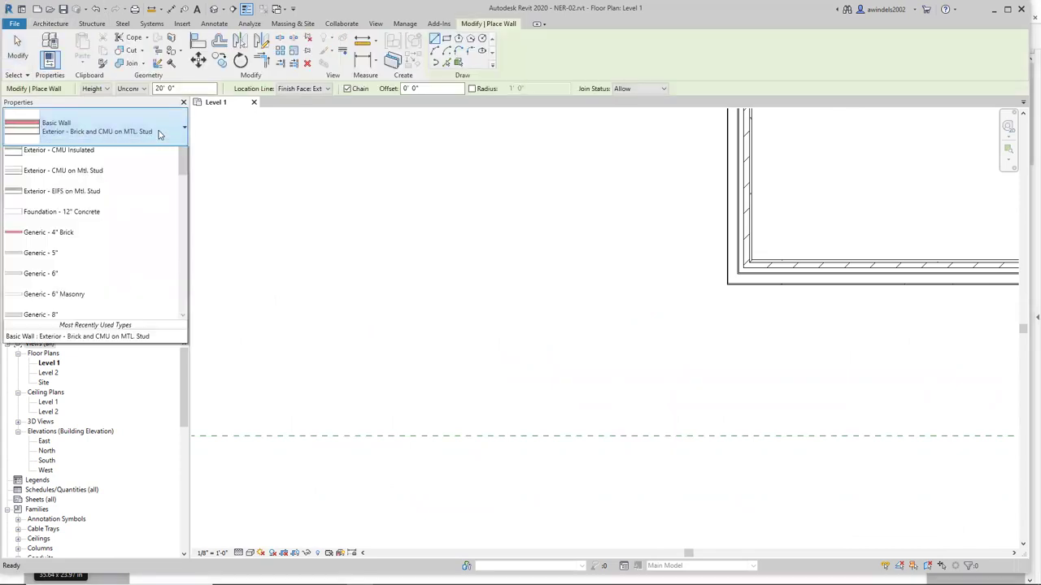
scroll(113, 291, "down", 1)
scroll(112, 291, "down", 1)
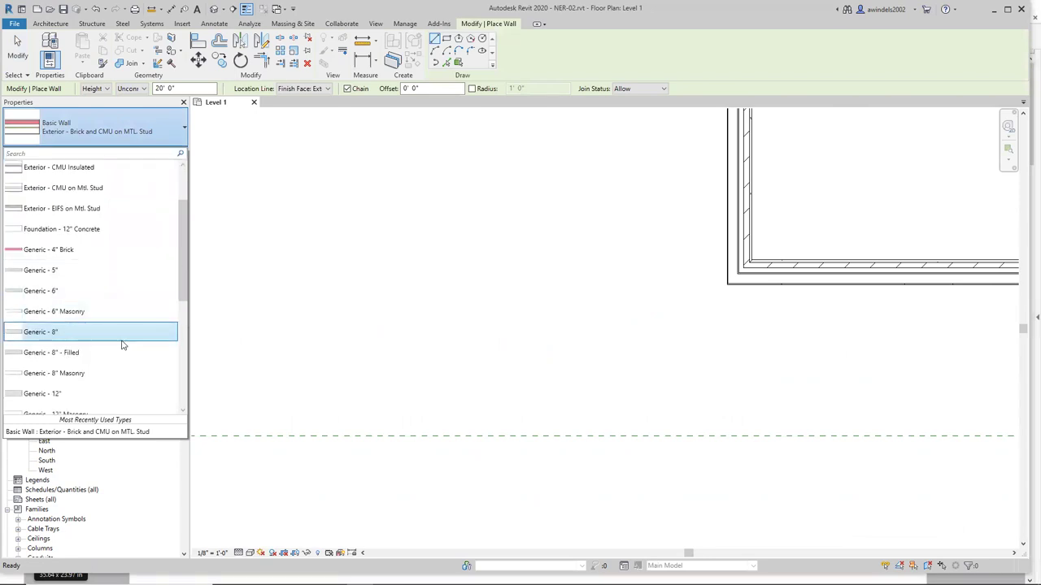
left_click(116, 376)
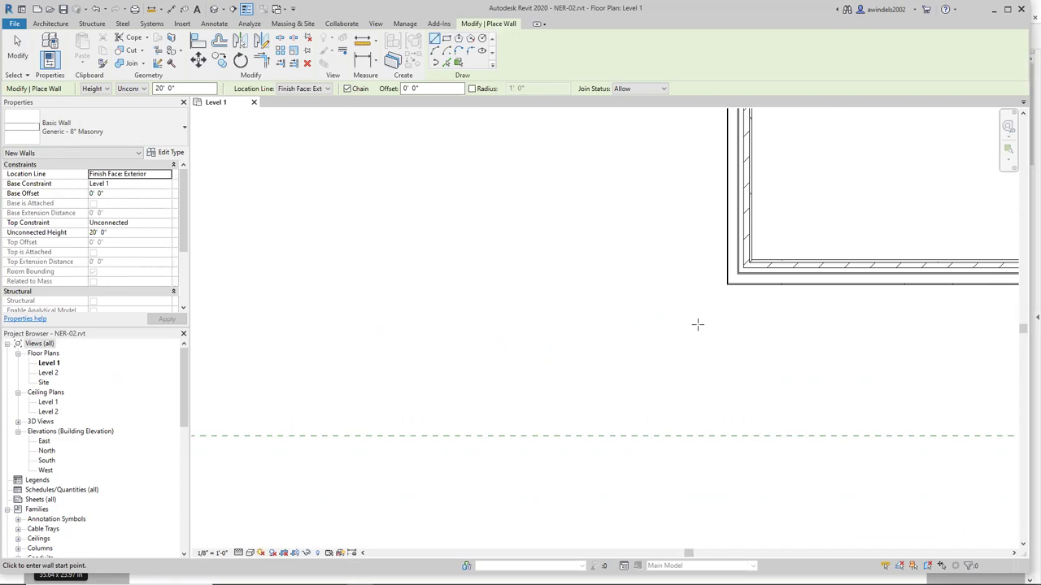
scroll(736, 284, "up", 4)
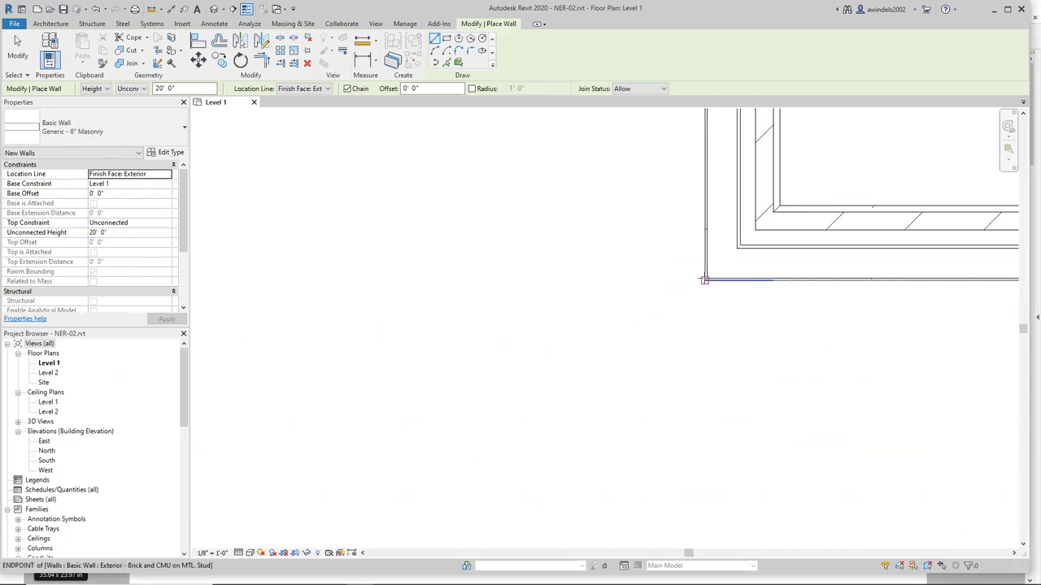
Draw the chase from the exterior wall corner: 12' down, 10' across, back up to the wall.
left_click(705, 280)
scroll(704, 281, "down", 6)
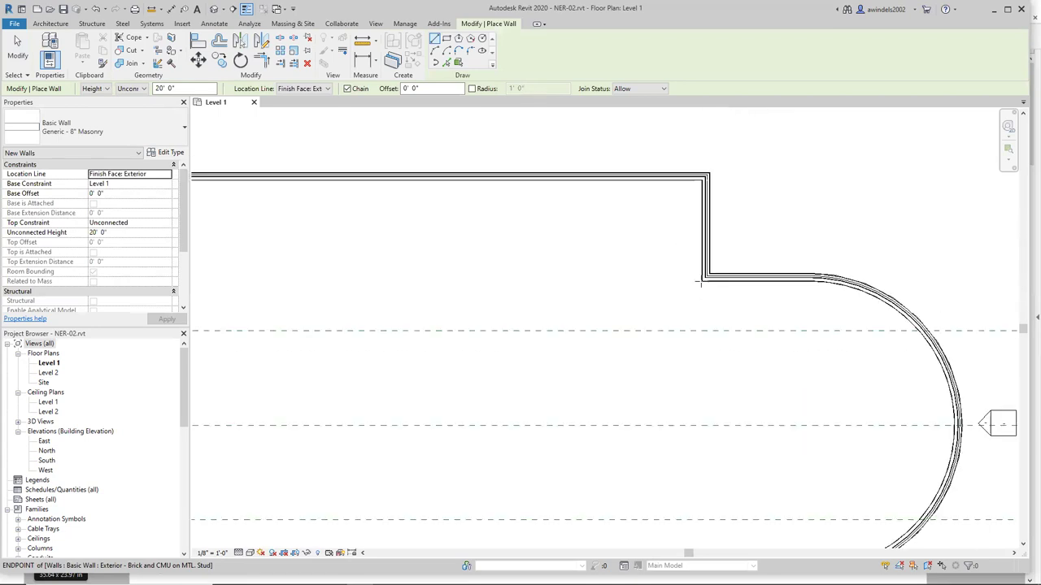
scroll(701, 280, "up", 4)
scroll(702, 281, "up", 3)
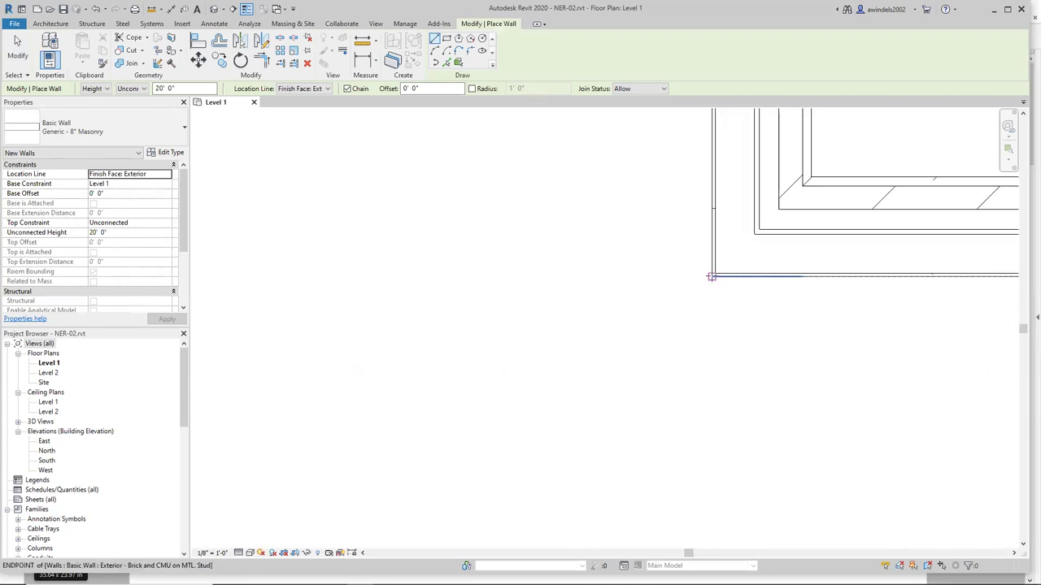
left_click(712, 278)
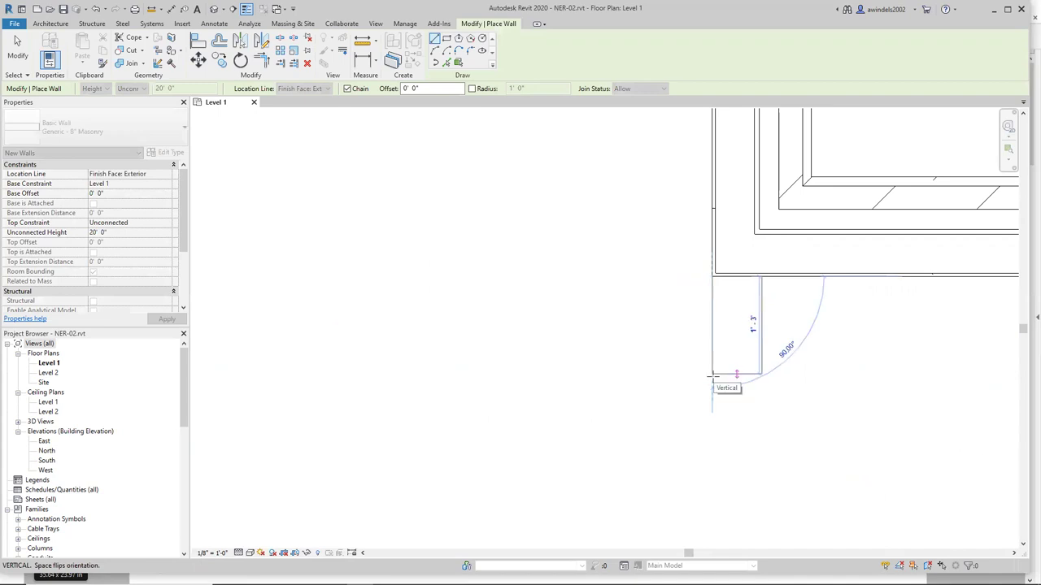
middle_click_drag(725, 317, 715, 382)
scroll(716, 382, "down", 2)
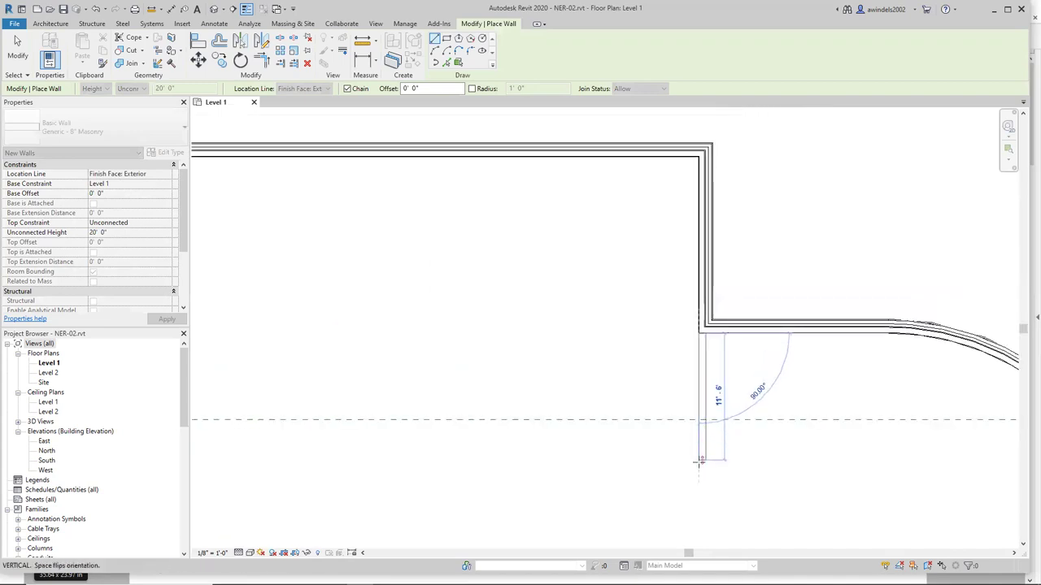
type("12")
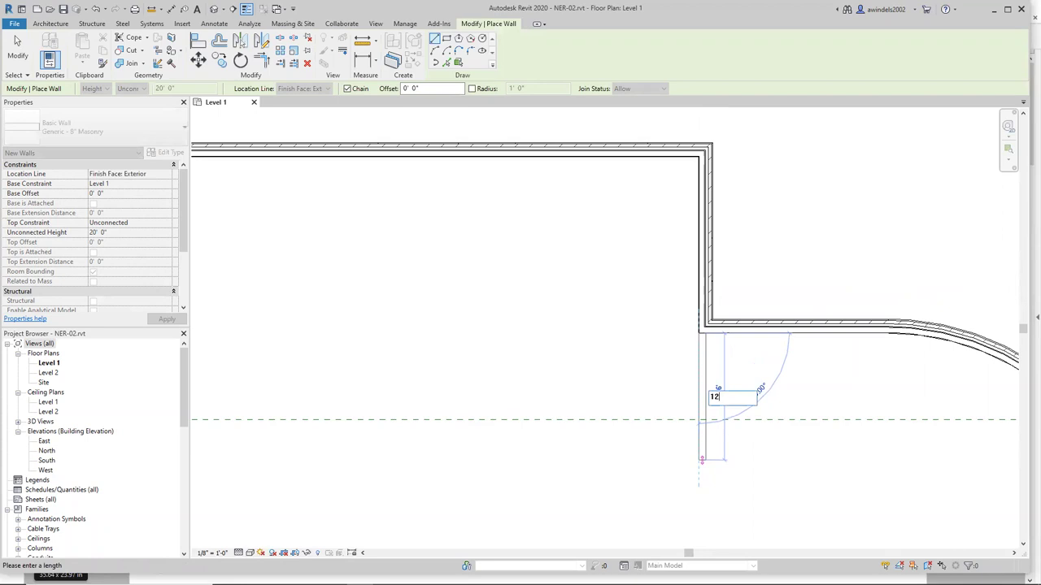
key("Return")
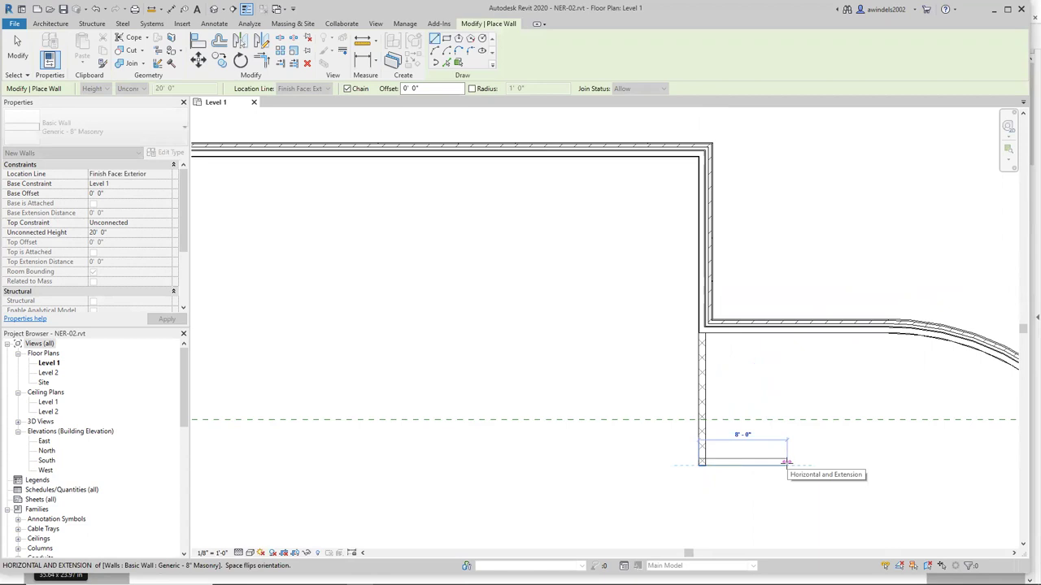
type("10")
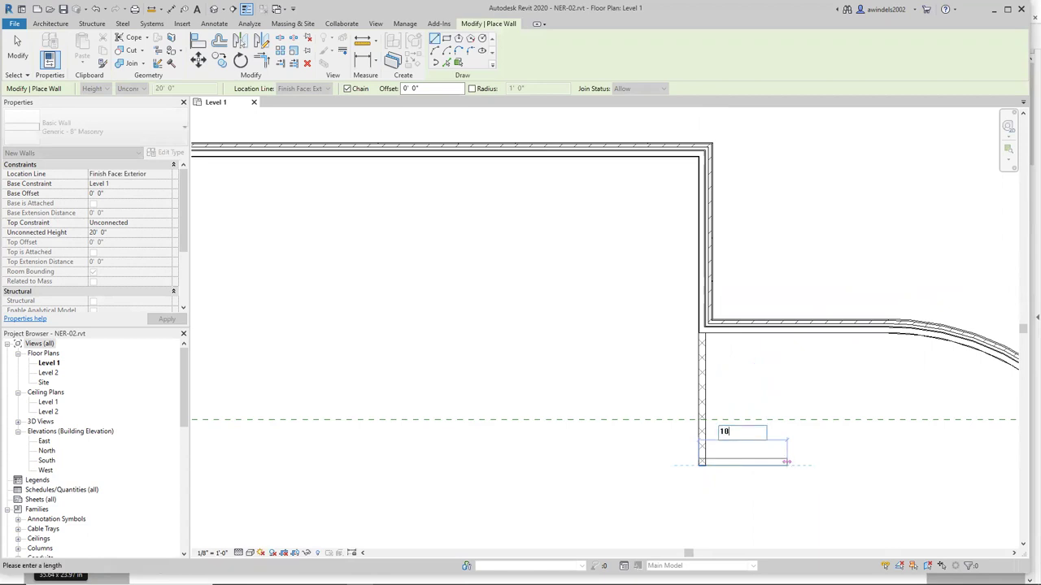
key("Return")
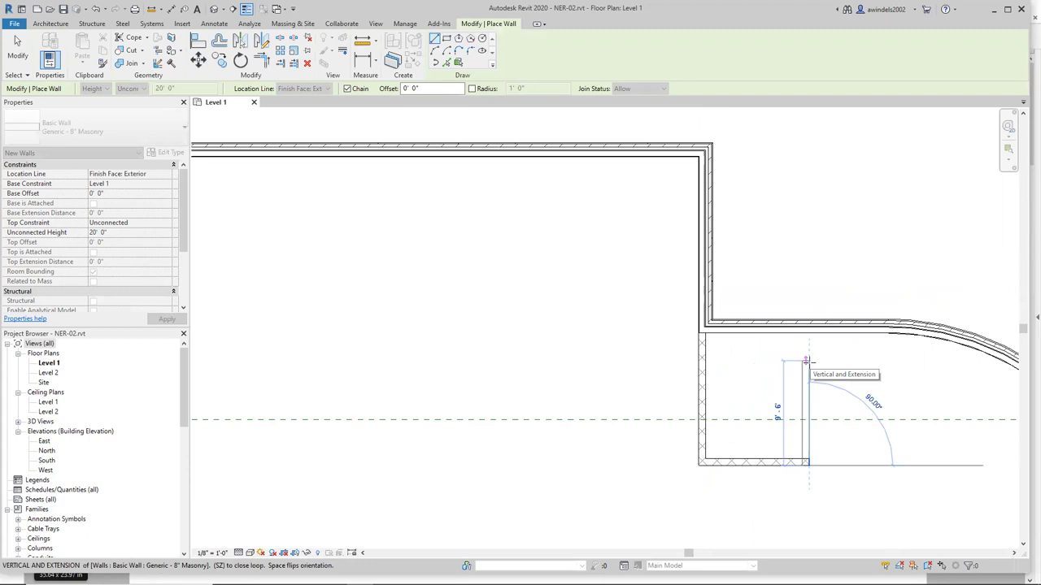
left_click(809, 330)
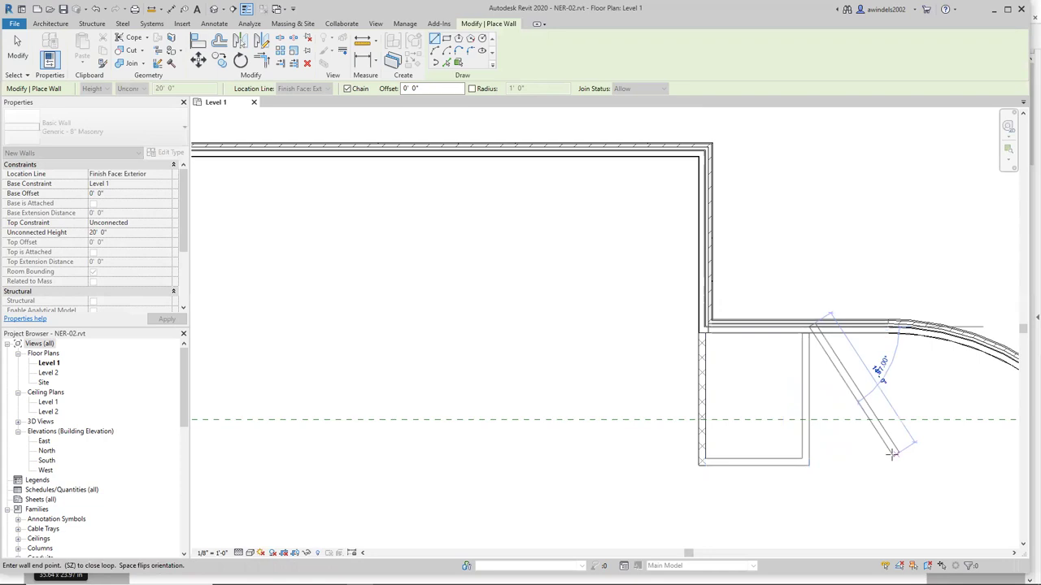
key("Escape")
middle_click_drag(889, 458, 741, 356)
key("Escape")
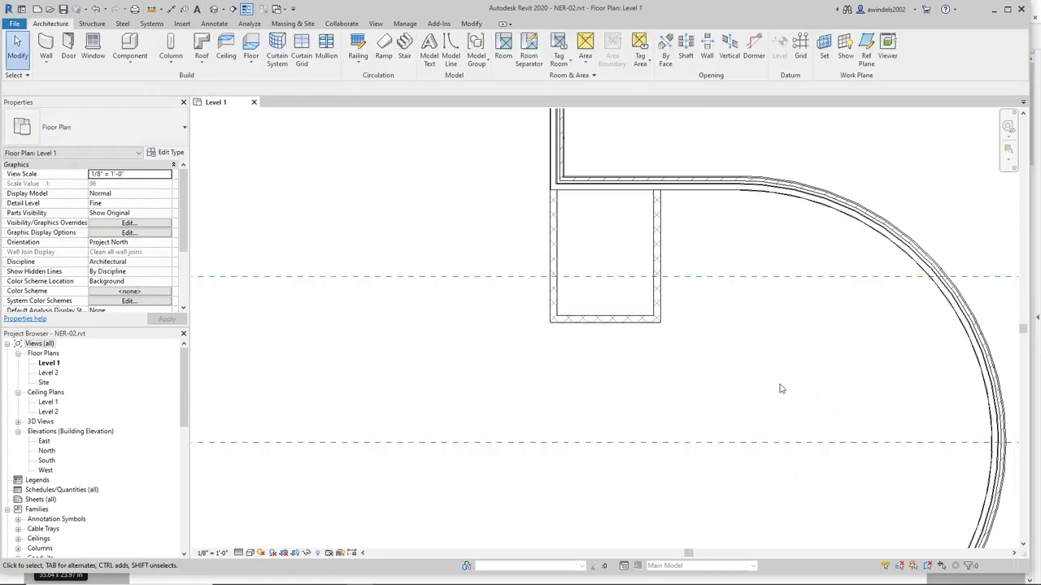
middle_click_drag(779, 395, 735, 370)
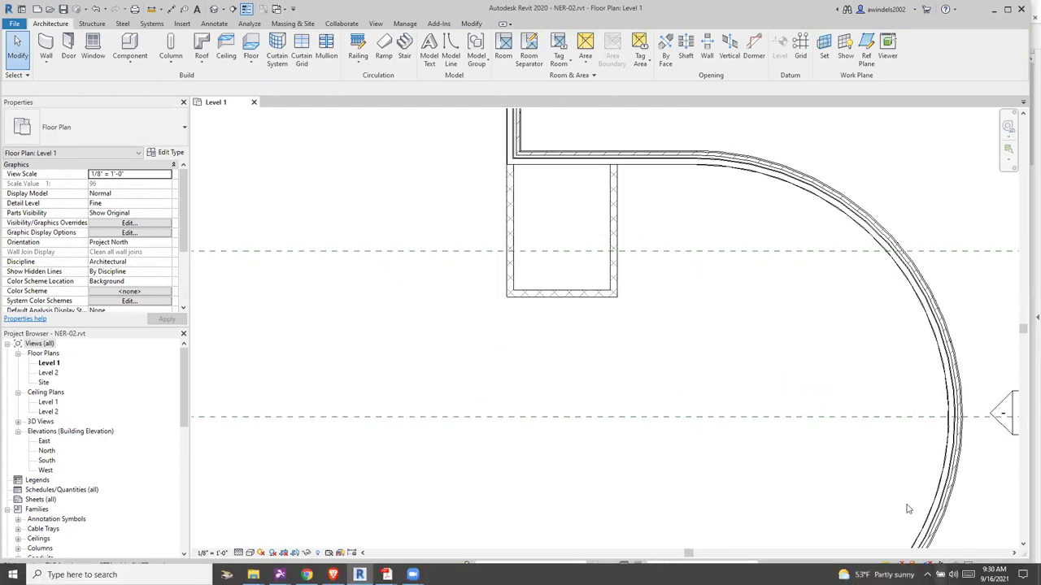
Try a 12' chase width on the right wall's temporary dimension, then undo it.
scroll(687, 320, "down", 2)
middle_click_drag(687, 317, 716, 277)
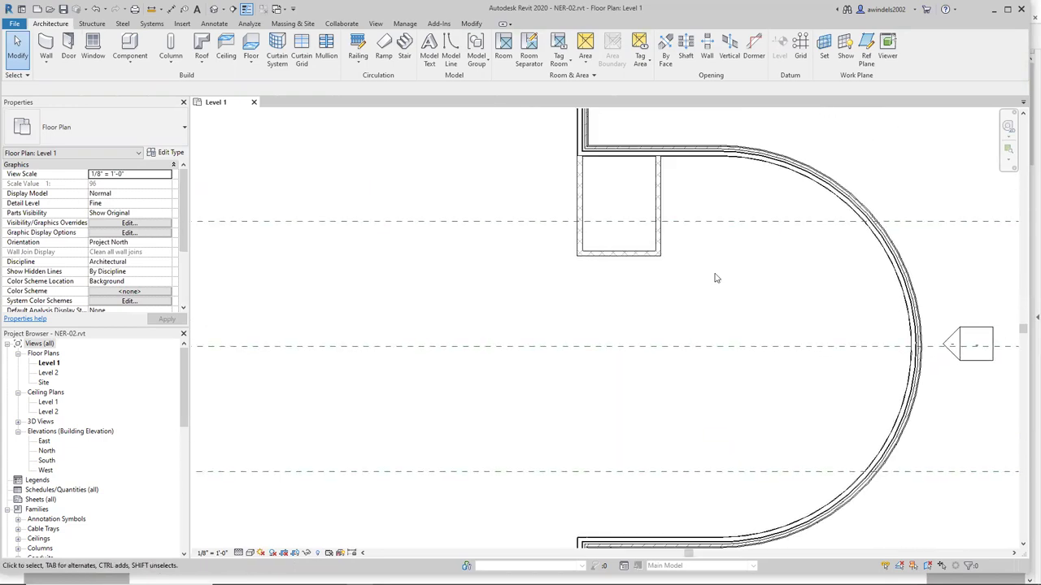
left_click(661, 240)
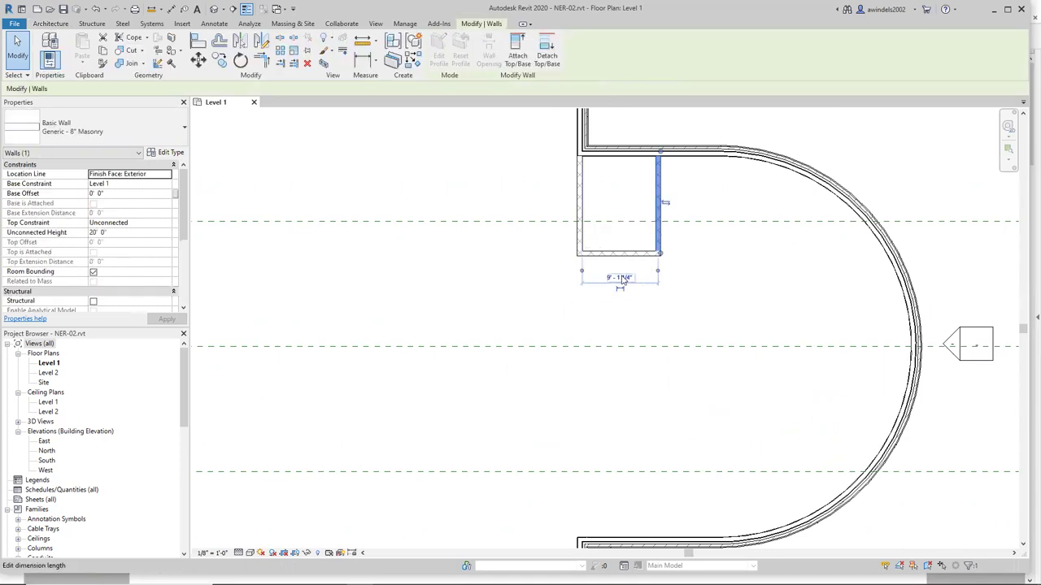
scroll(623, 279, "up", 2)
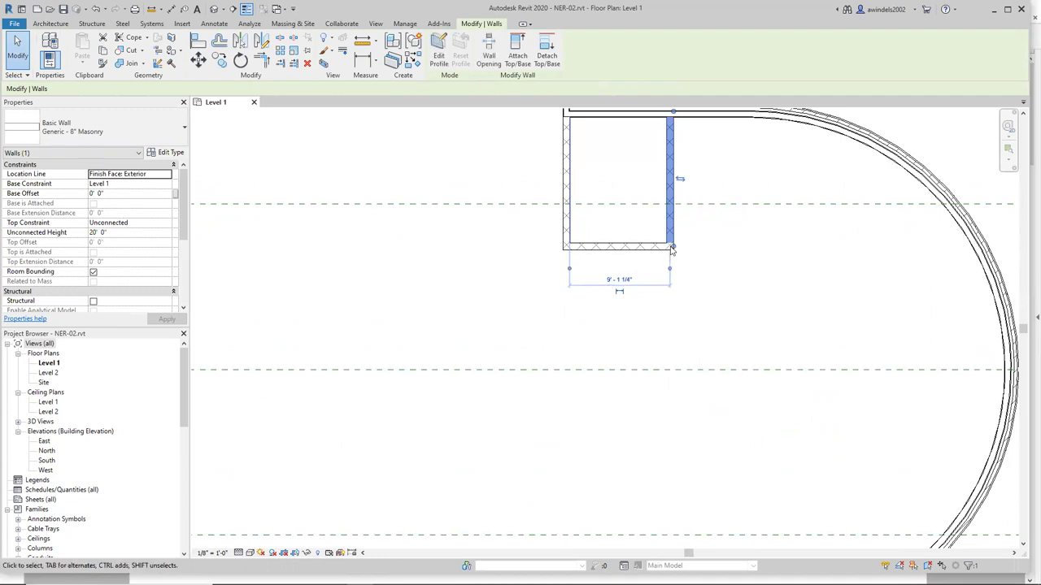
left_click(624, 280)
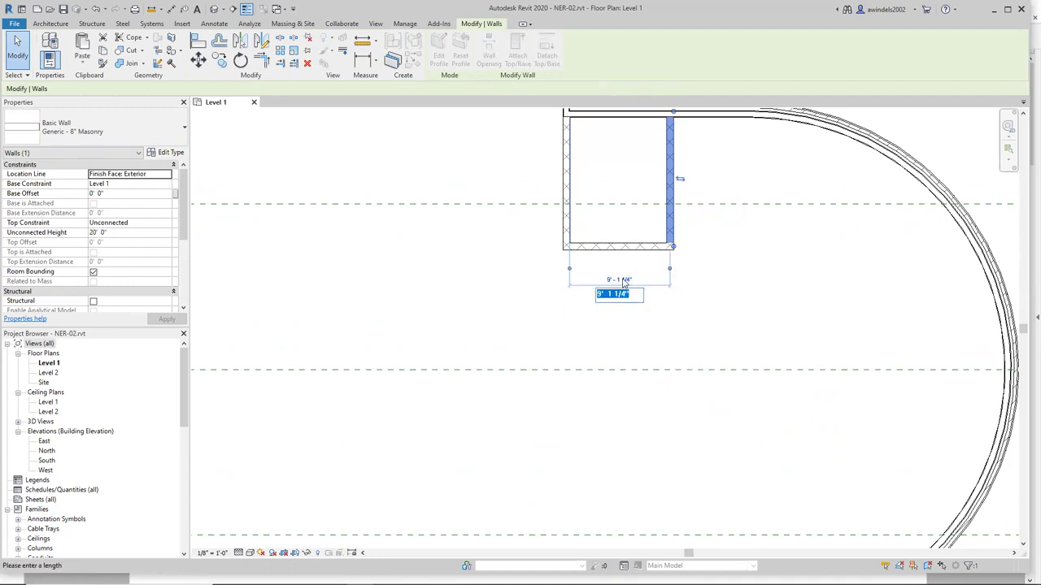
type("12")
key("Return")
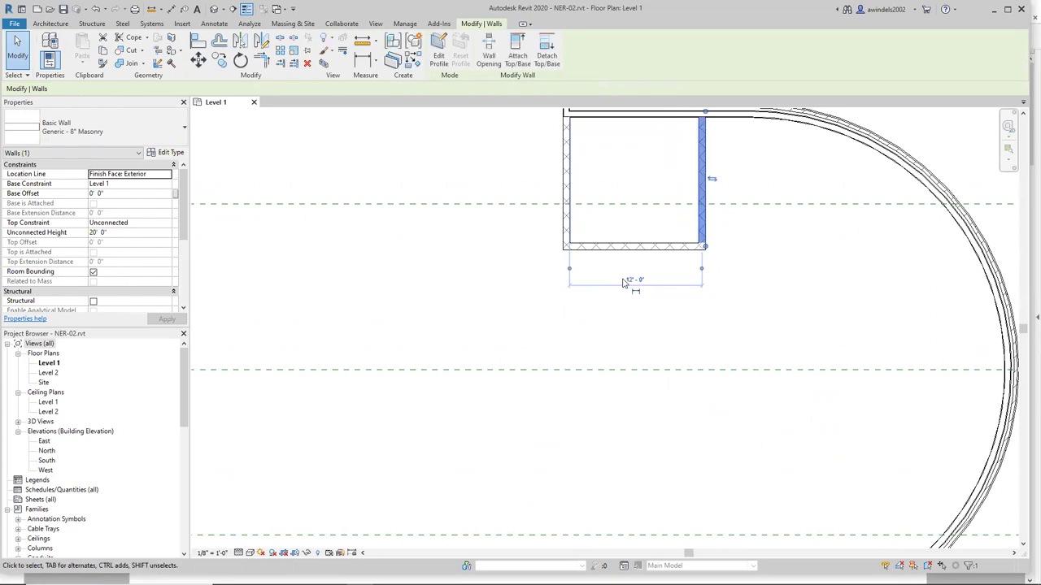
key("ctrl+z")
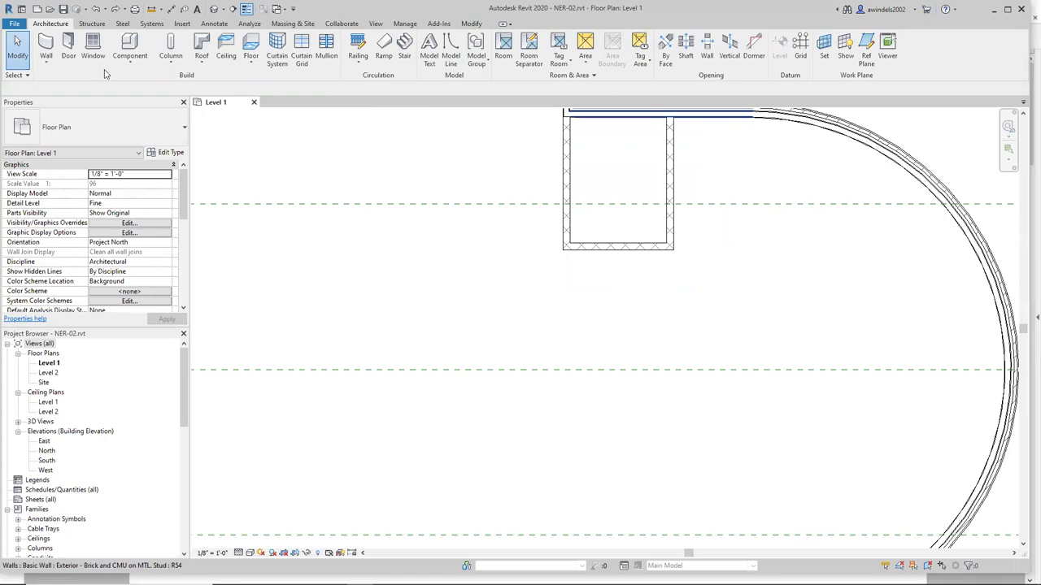
scroll(131, 76, "down", 10)
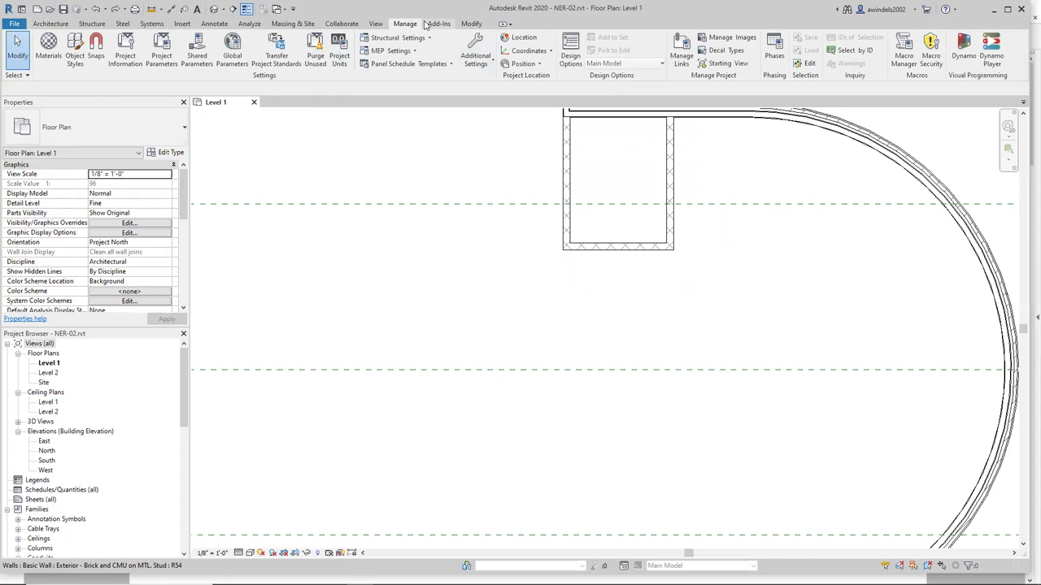
Set temporary dimensions to measure walls from Faces and doors/windows from Openings.
left_click(475, 59)
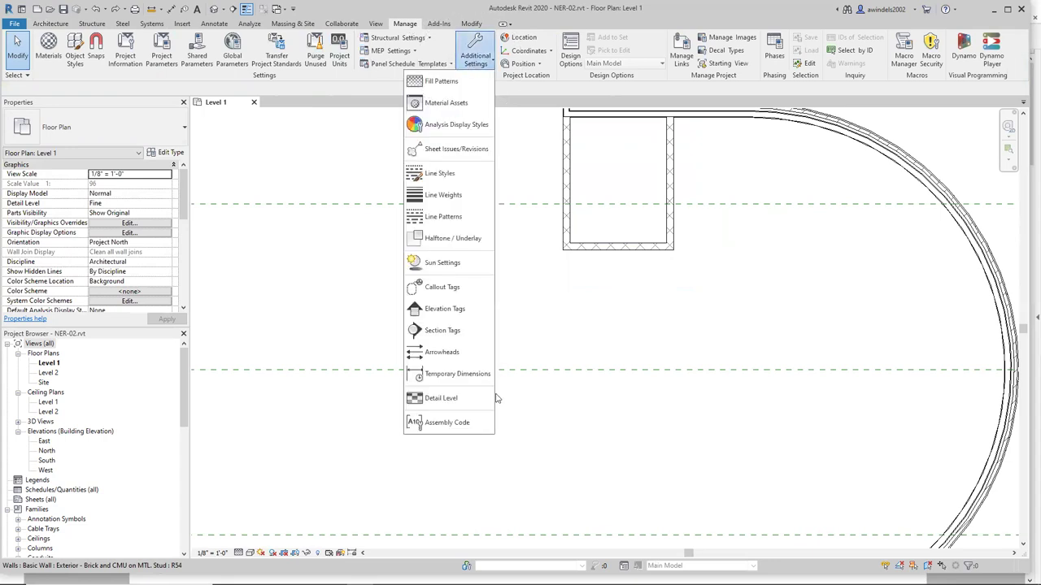
left_click(457, 374)
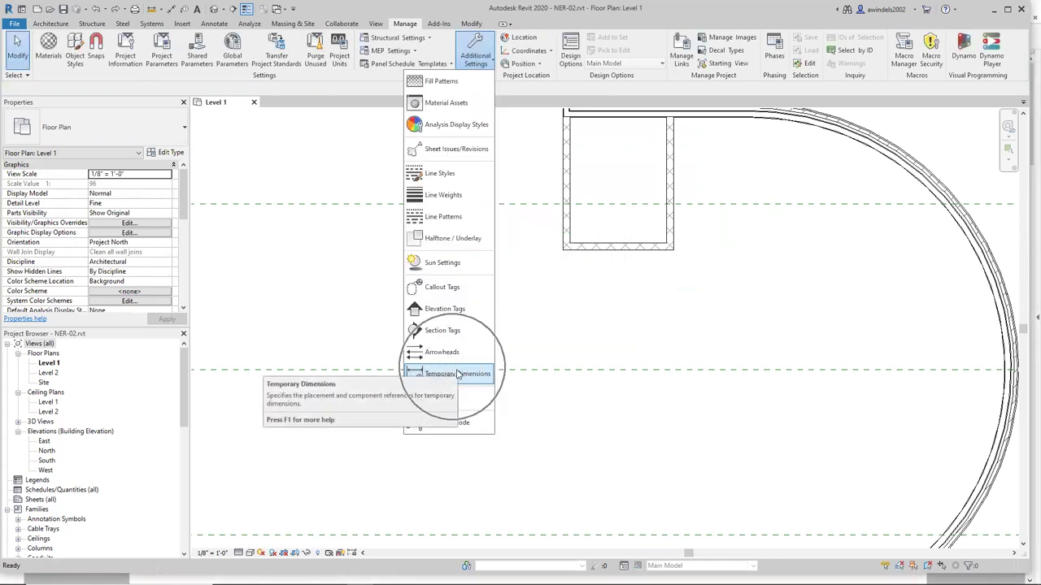
left_click(457, 374)
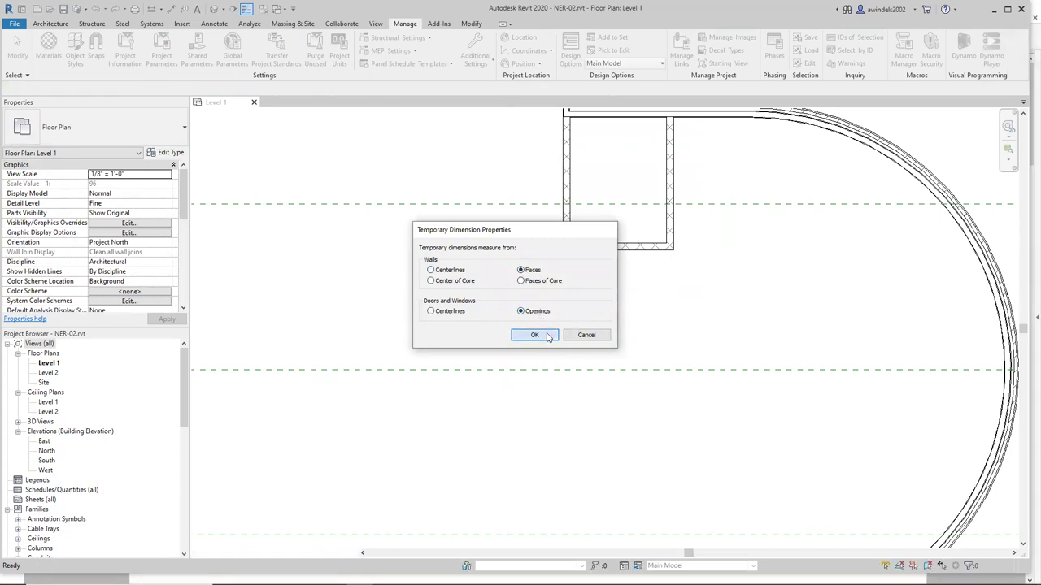
left_click(547, 336)
Flip the chase's right wall back and forth and stretch its bottom end downward.
left_click(673, 236)
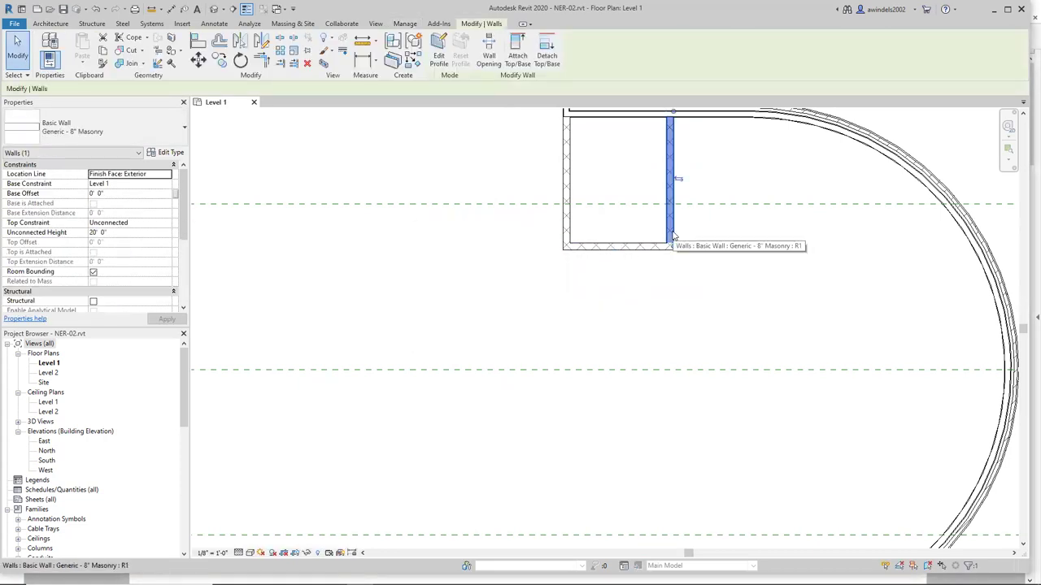
left_click(659, 248)
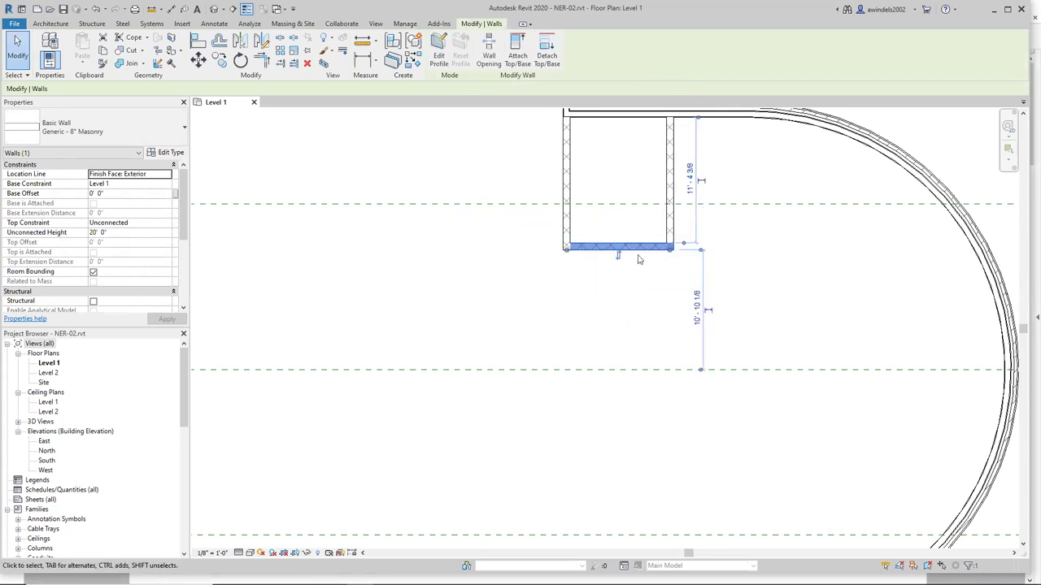
left_click(669, 219)
left_click(567, 228)
left_click(669, 248)
left_click(670, 231)
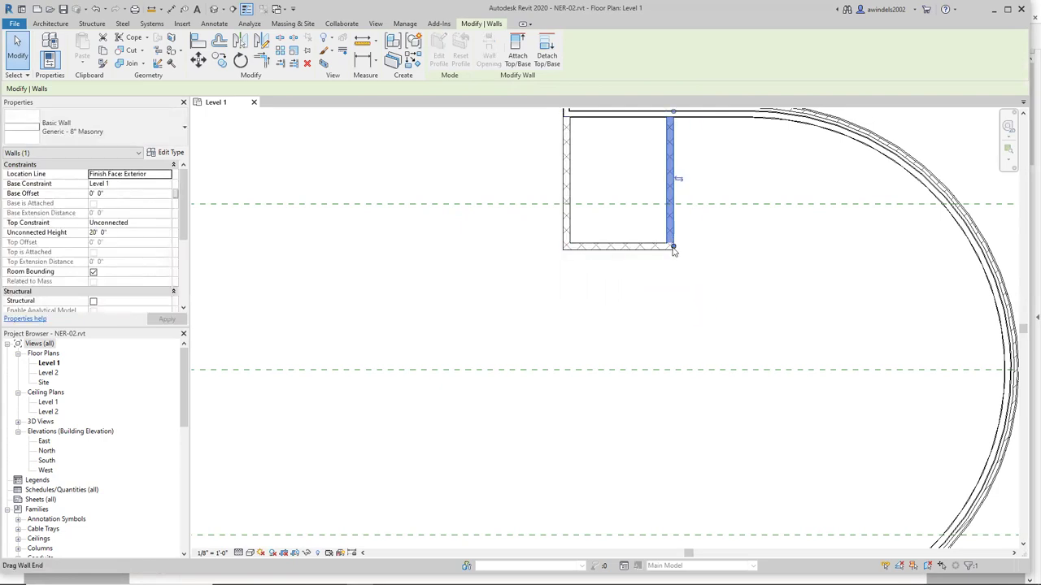
left_click(679, 180)
left_click(669, 180)
left_click(680, 180)
left_click(669, 180)
left_click_drag(674, 245, 671, 304)
left_click(702, 341)
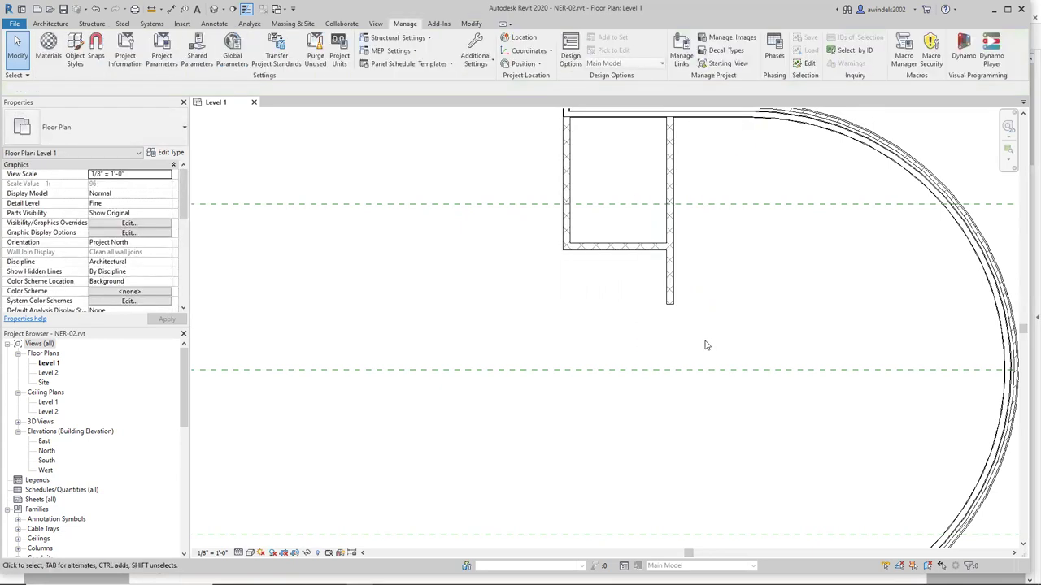
Delete the stretched right wall and check the remaining chase walls.
left_click(669, 288)
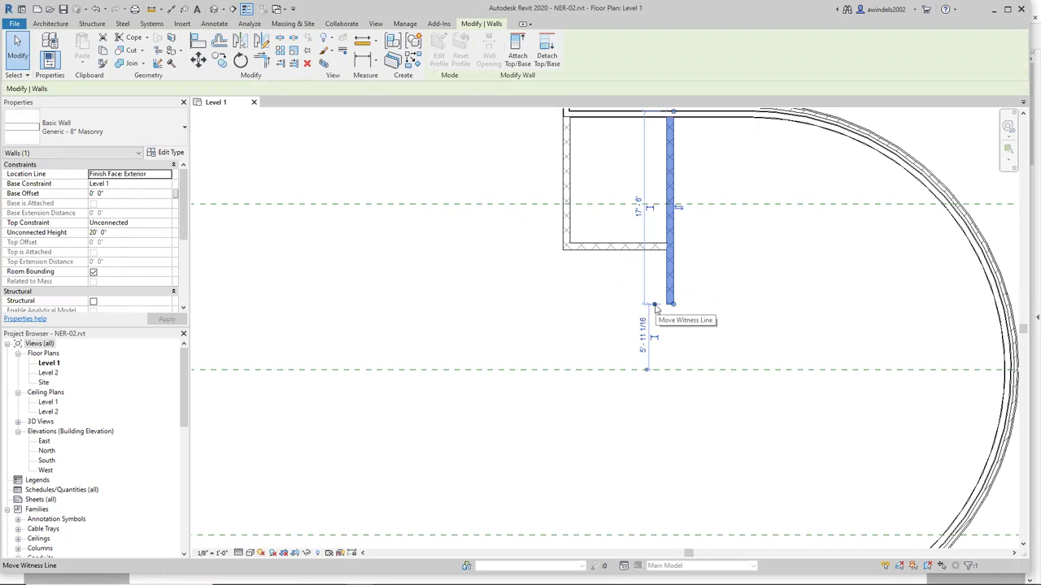
left_click(659, 267)
key("Delete")
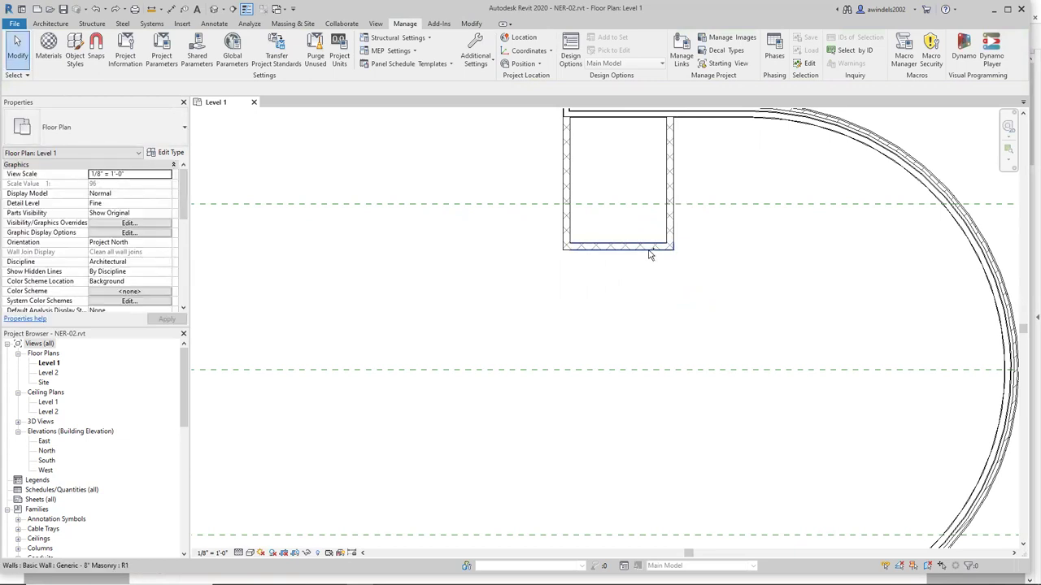
left_click(651, 248)
left_click(669, 233)
left_click(663, 285)
Set the chase's bottom wall 12' from its upper reference via its temporary dimension.
left_click(641, 247)
left_click(564, 236)
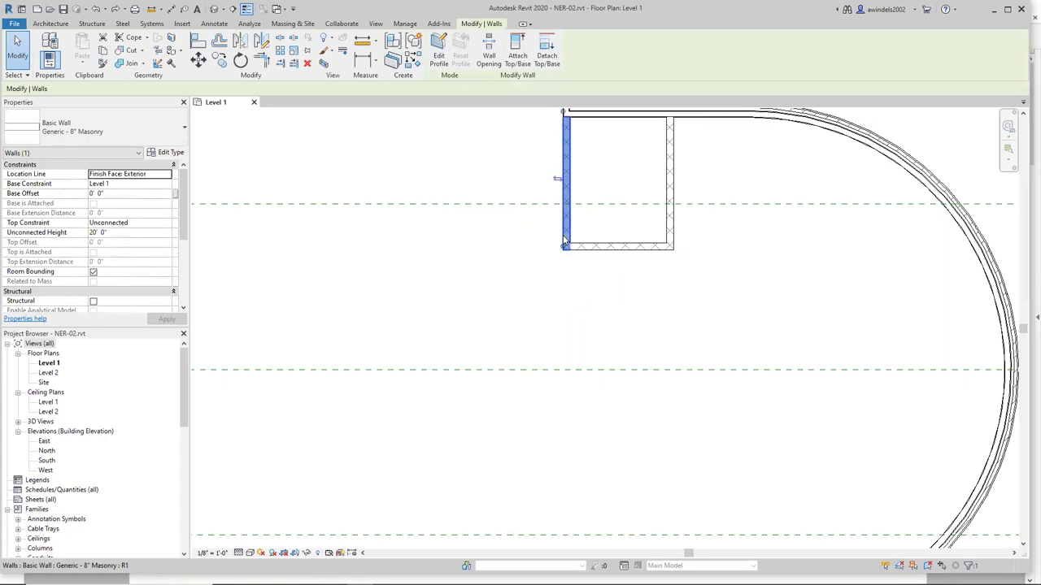
left_click(634, 112)
middle_click_drag(634, 148, 638, 201)
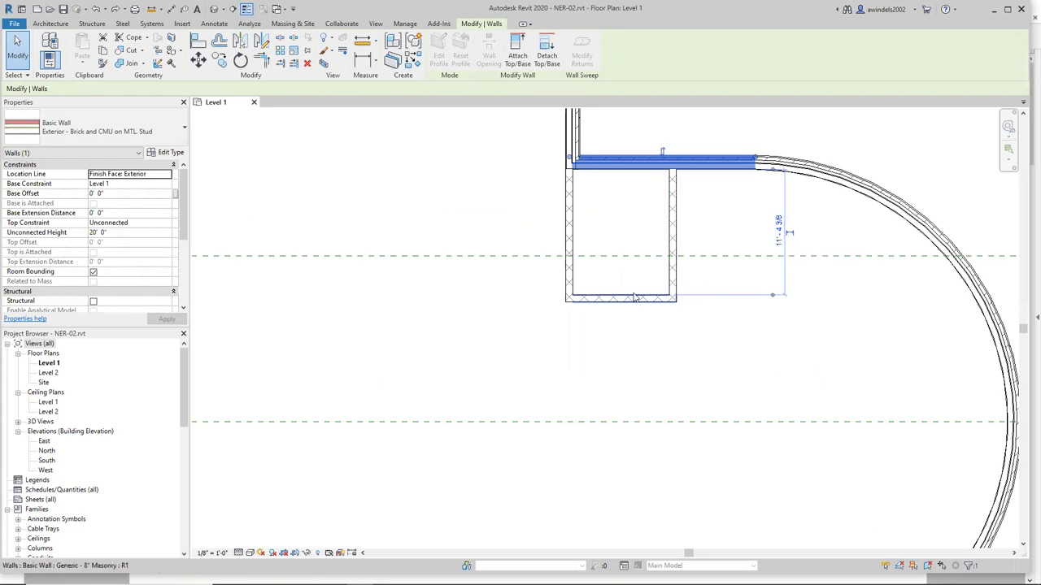
key("Escape")
left_click_drag(552, 275, 676, 311)
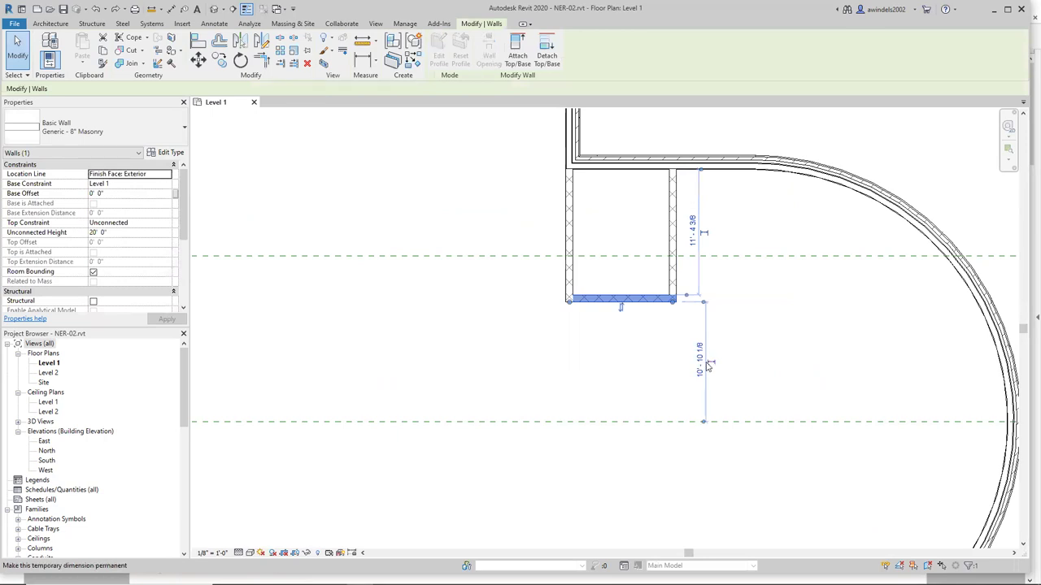
left_click(691, 237)
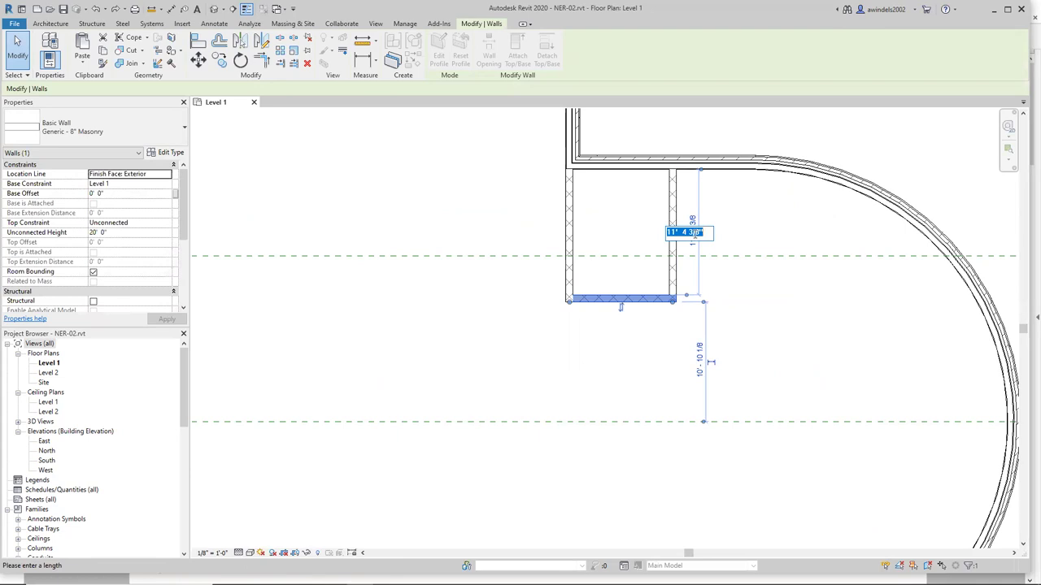
type("12")
key("Return")
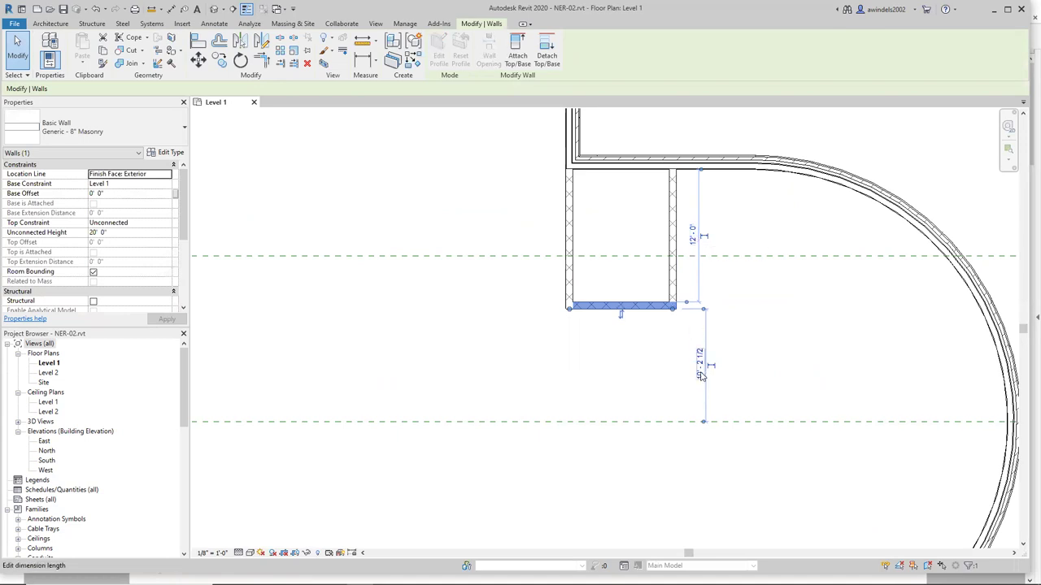
left_click(700, 374)
left_click(691, 236)
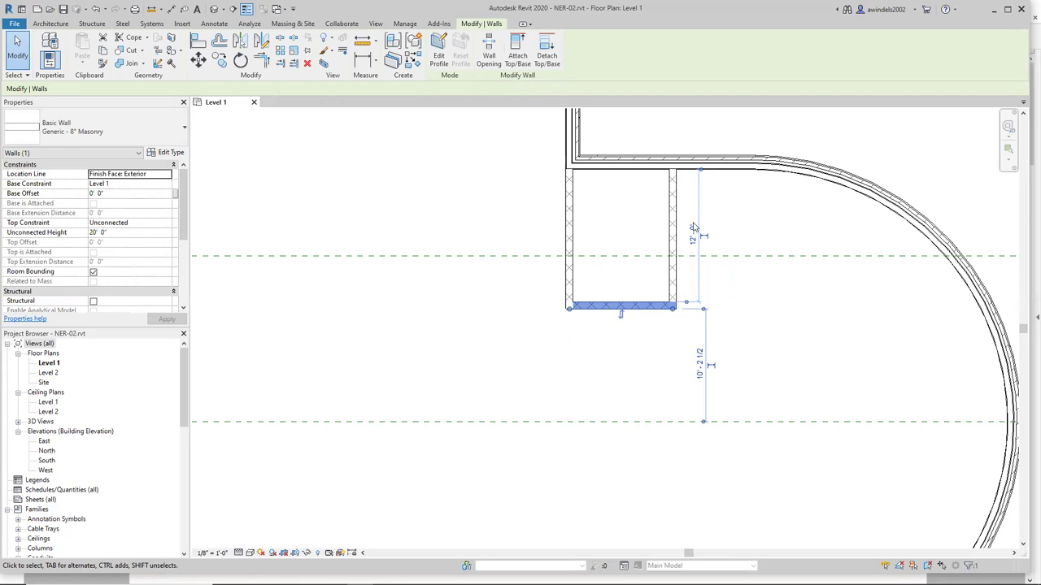
Select the chase's bottom, left, top and right walls in turn to check the rectangle.
left_click(604, 329)
left_click(605, 306)
left_click(568, 205)
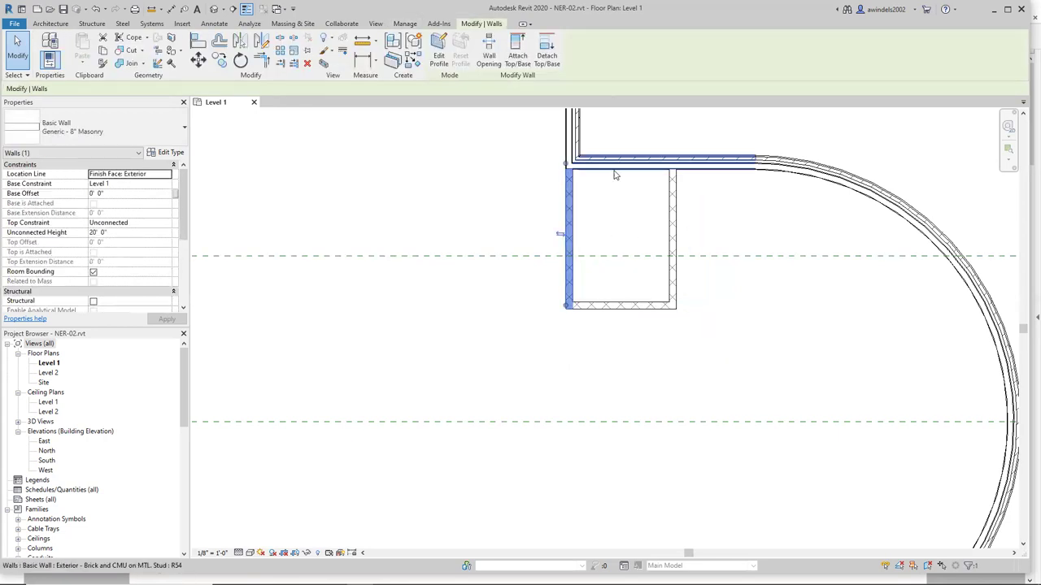
left_click(626, 160)
key("Escape")
left_click(670, 219)
left_click(626, 337)
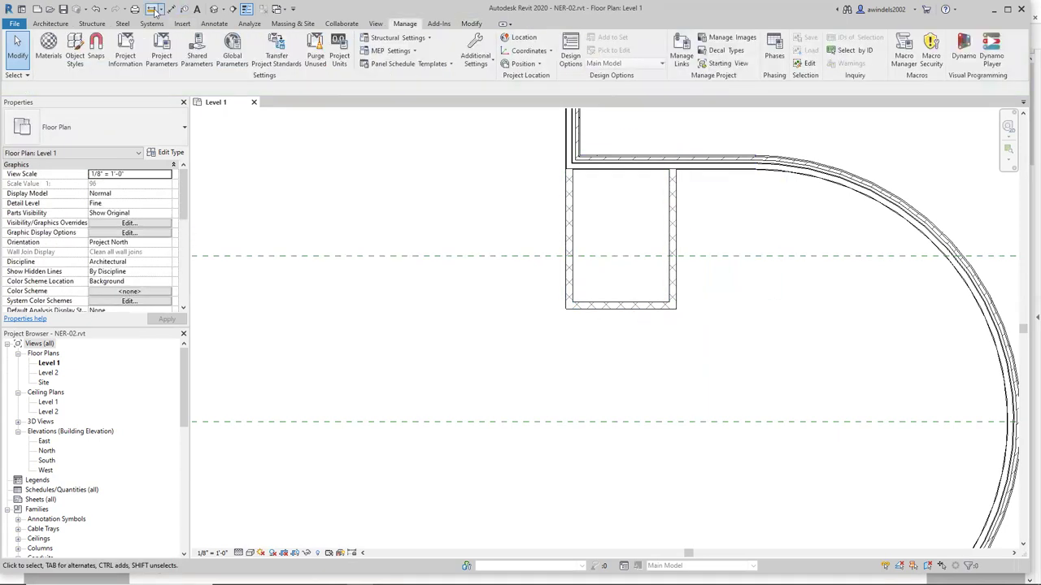
Measure the chase from the left wall's bottom corner to the right wall's bottom end.
left_click(152, 9)
left_click(571, 303)
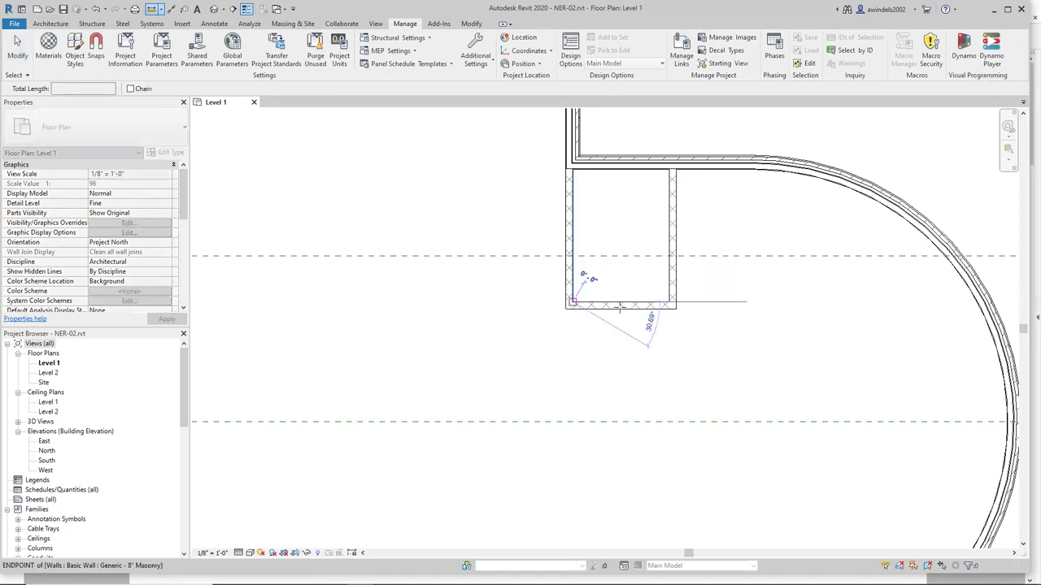
left_click(669, 302)
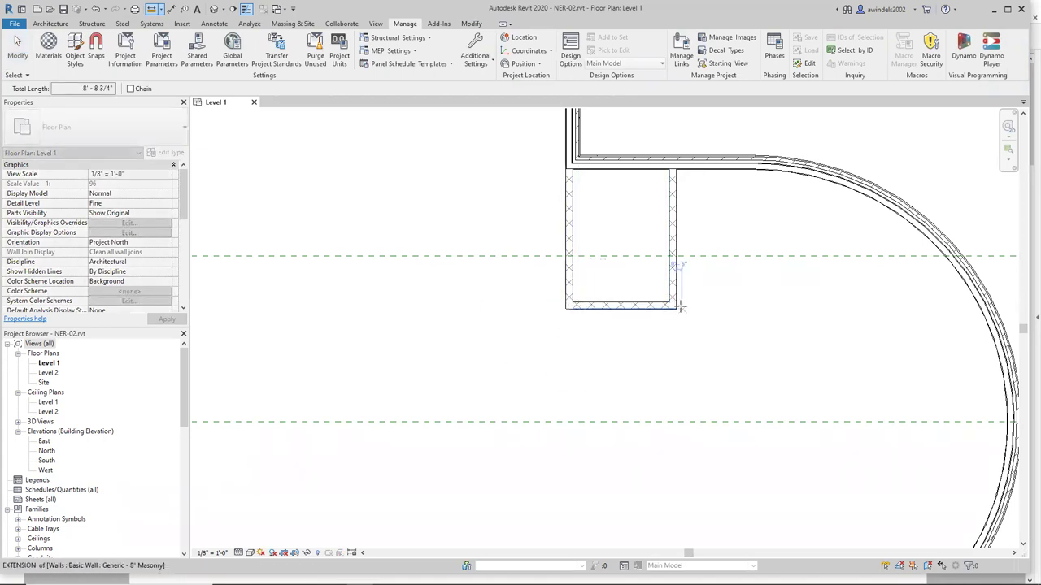
key("Escape")
Select the chase's right and bottom walls, cancelling two accidentally started separation lines.
left_click(674, 301)
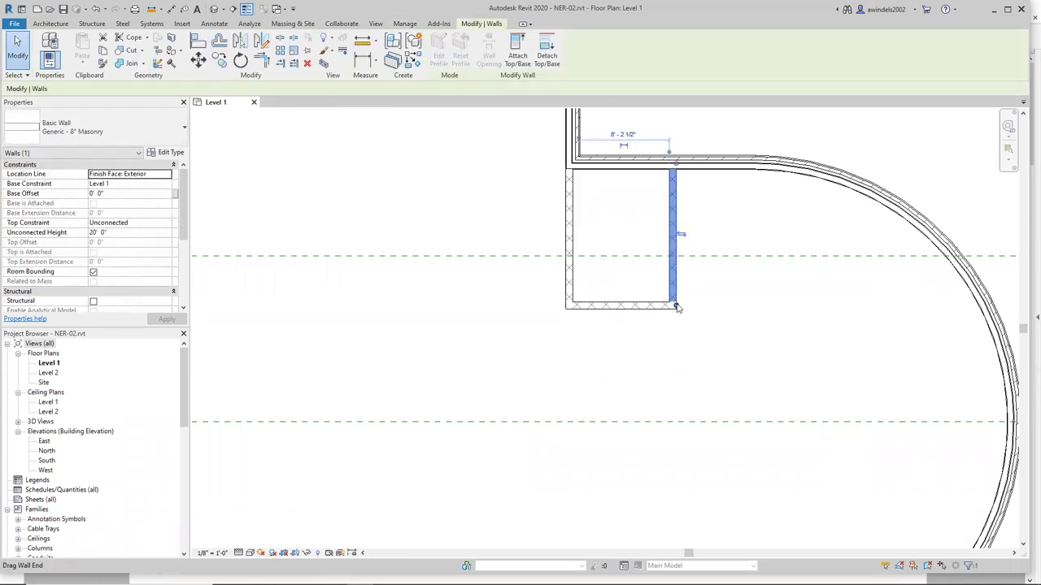
left_click(674, 312)
key("r")
key("s")
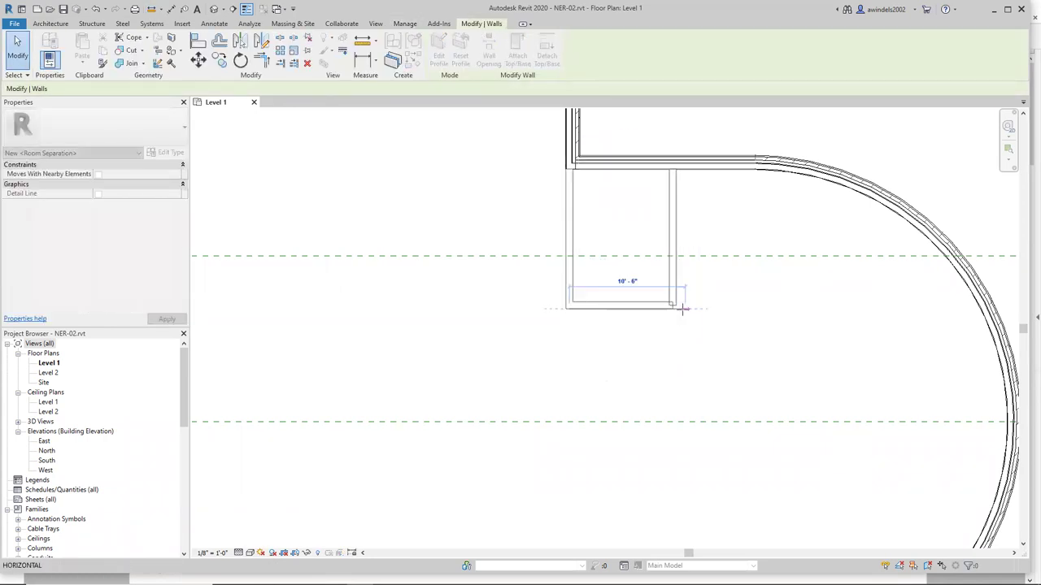
key("Escape")
left_click(675, 306)
left_click(674, 278)
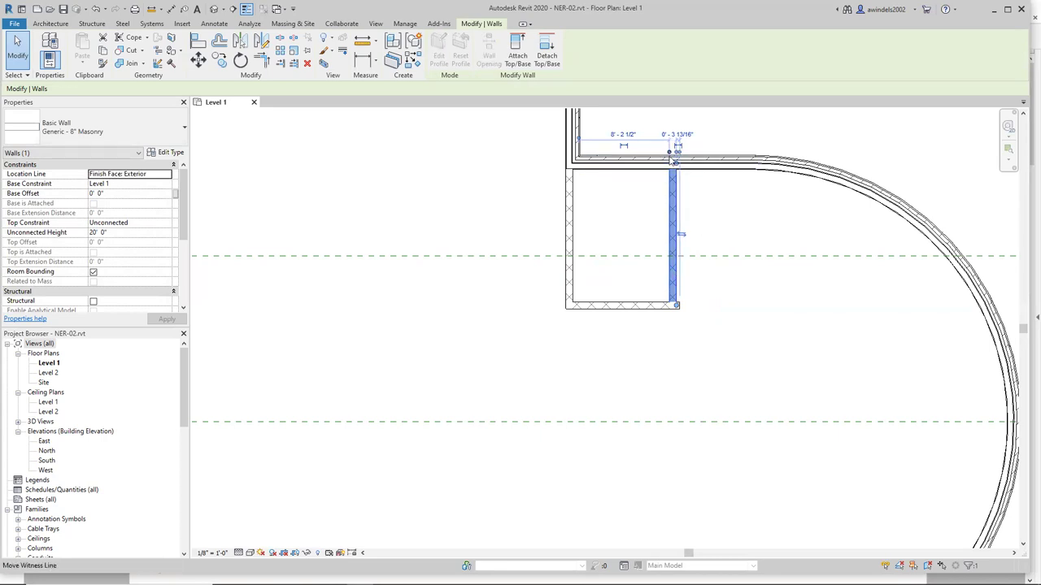
key("r")
key("s")
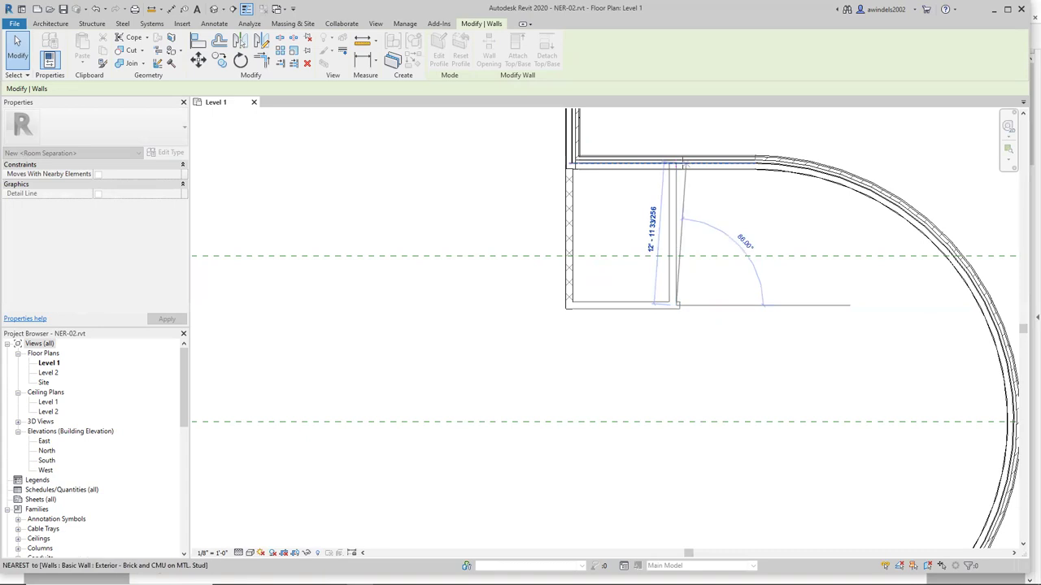
key("Escape")
key("Escape")
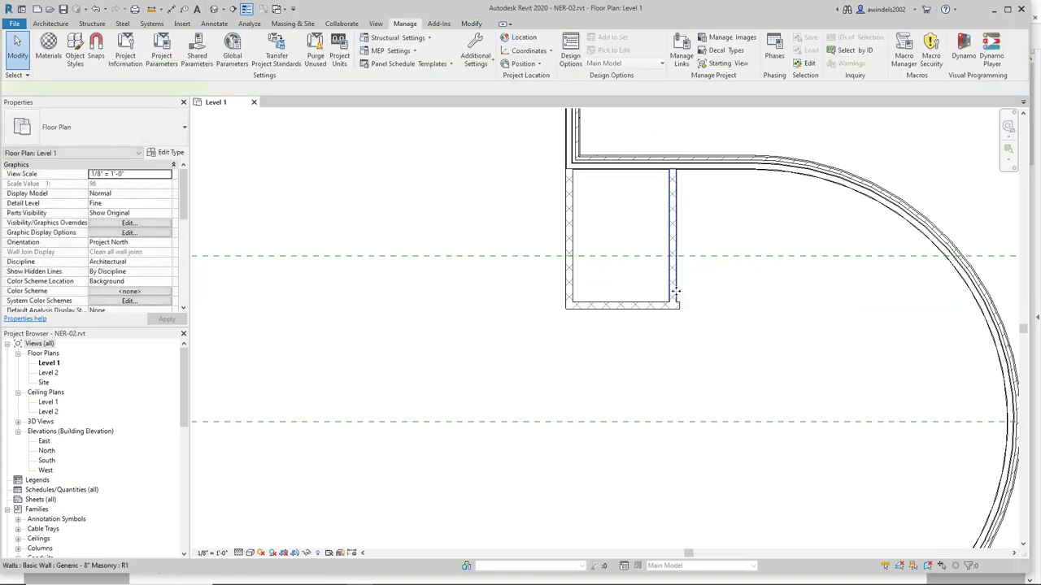
Drag the right wall outward, then dismiss the join error and undo the move.
left_click(673, 294)
left_click_drag(673, 294, 689, 290)
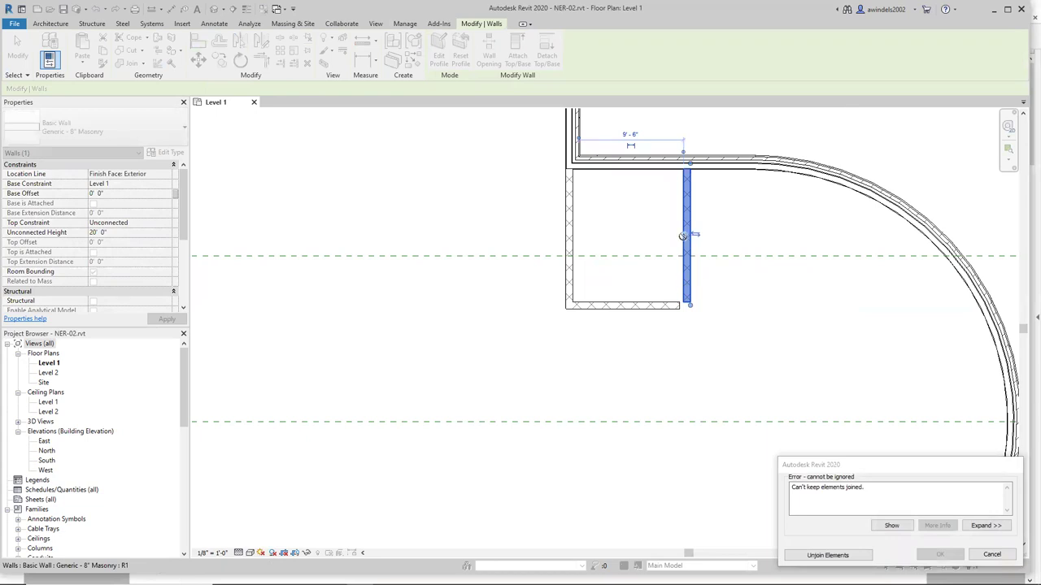
left_click(991, 556)
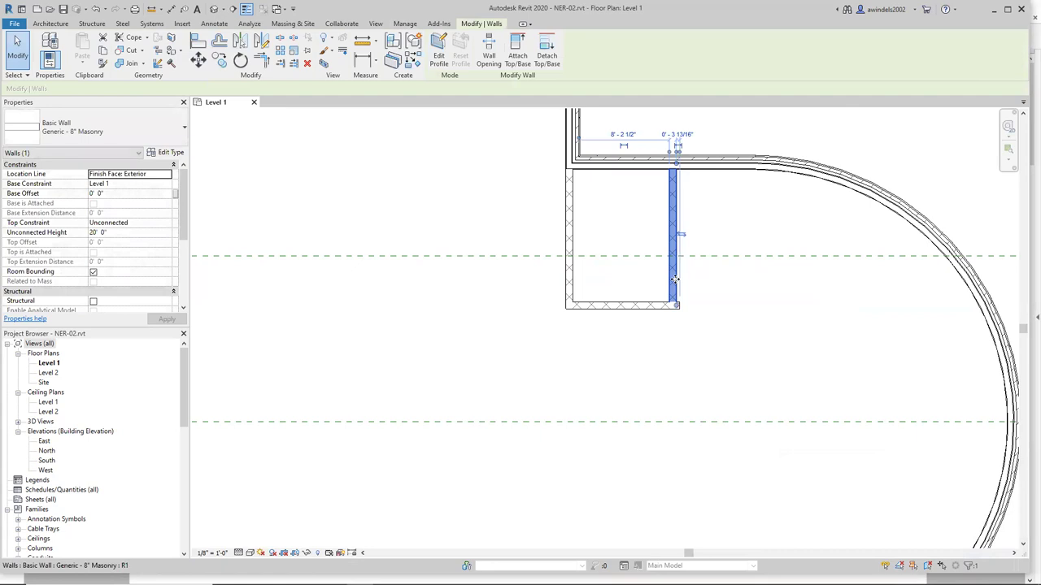
left_click(715, 344)
Inspect the right and bottom walls, flipping the bottom wall's orientation and back.
scroll(672, 308, "up", 1)
scroll(671, 308, "up", 1)
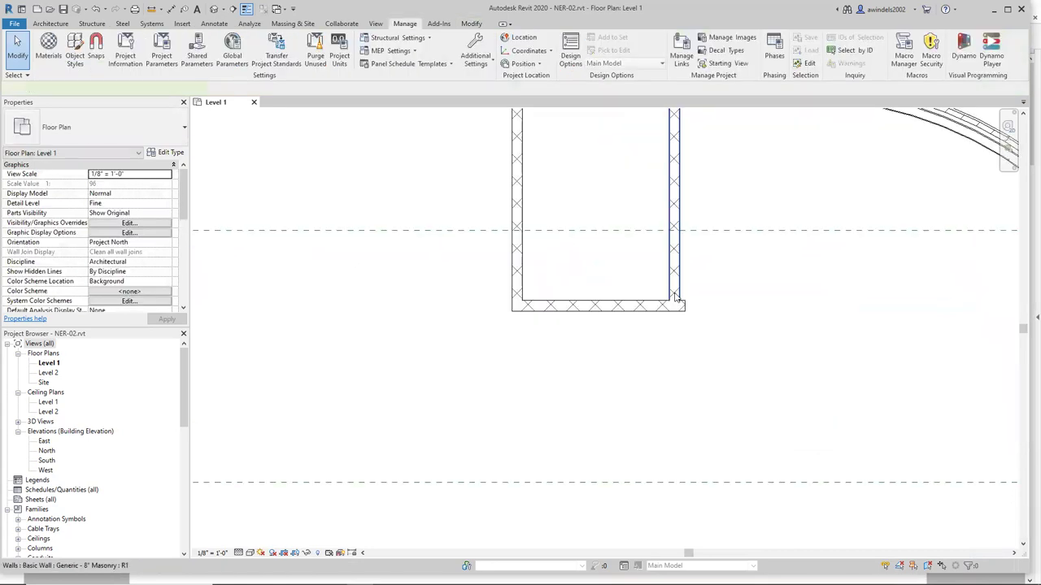
left_click(675, 292)
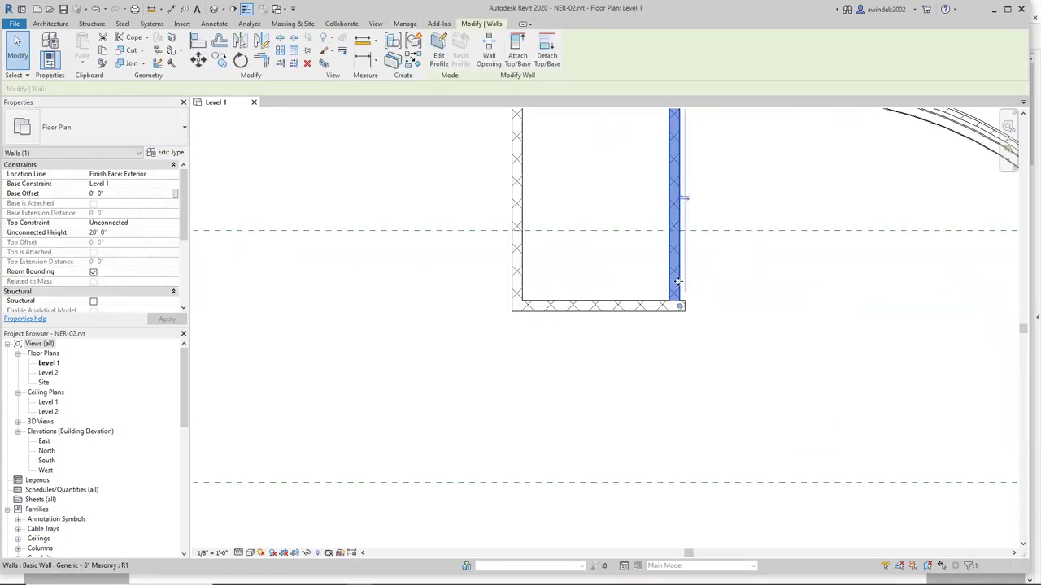
left_click(720, 321)
left_click(678, 302)
left_click(690, 285)
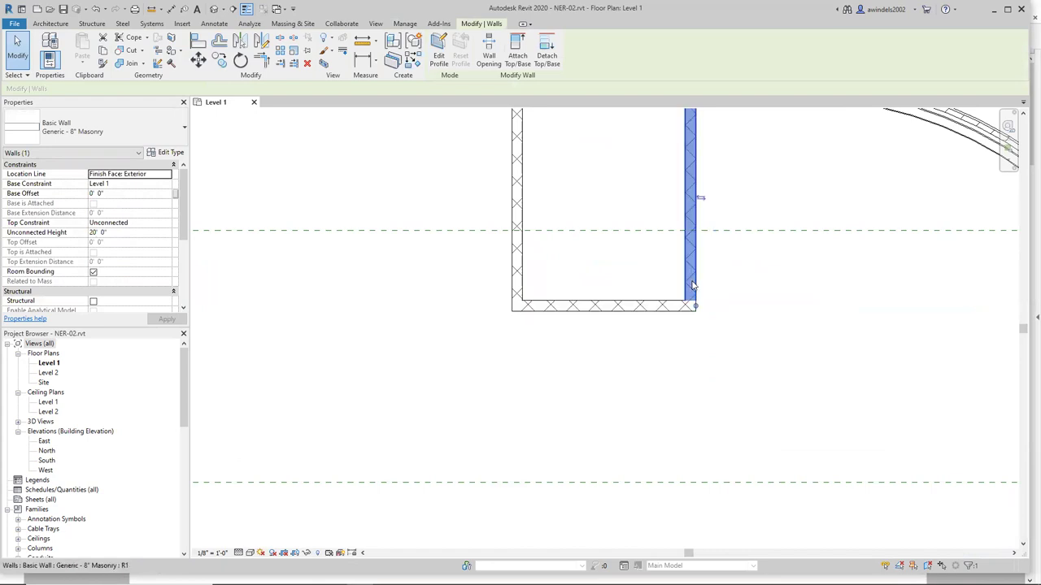
scroll(690, 286, "down", 1)
left_click(614, 301)
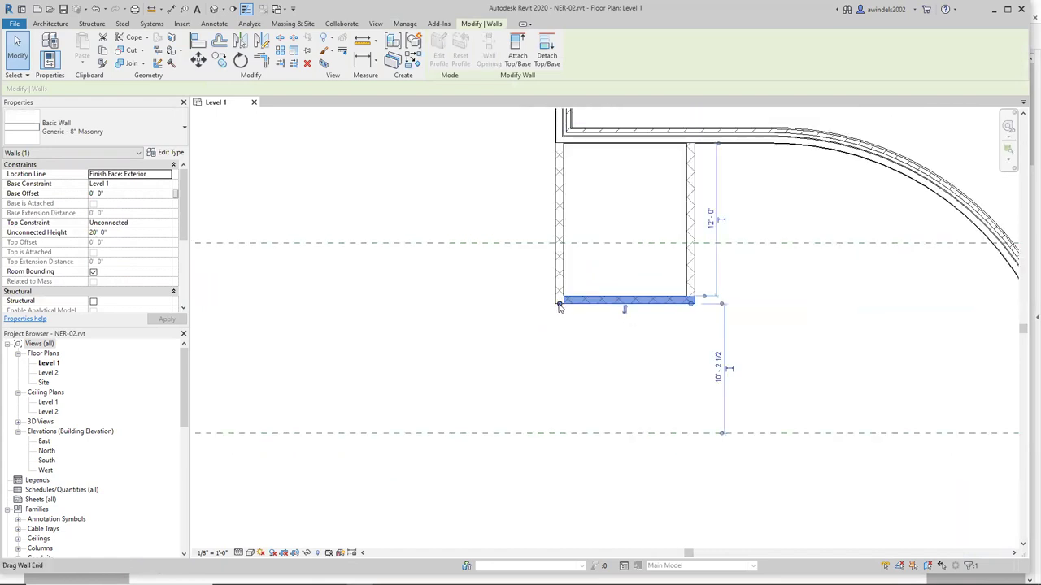
left_click(623, 310)
left_click(623, 310)
left_click(623, 310)
left_click(624, 309)
left_click(750, 316)
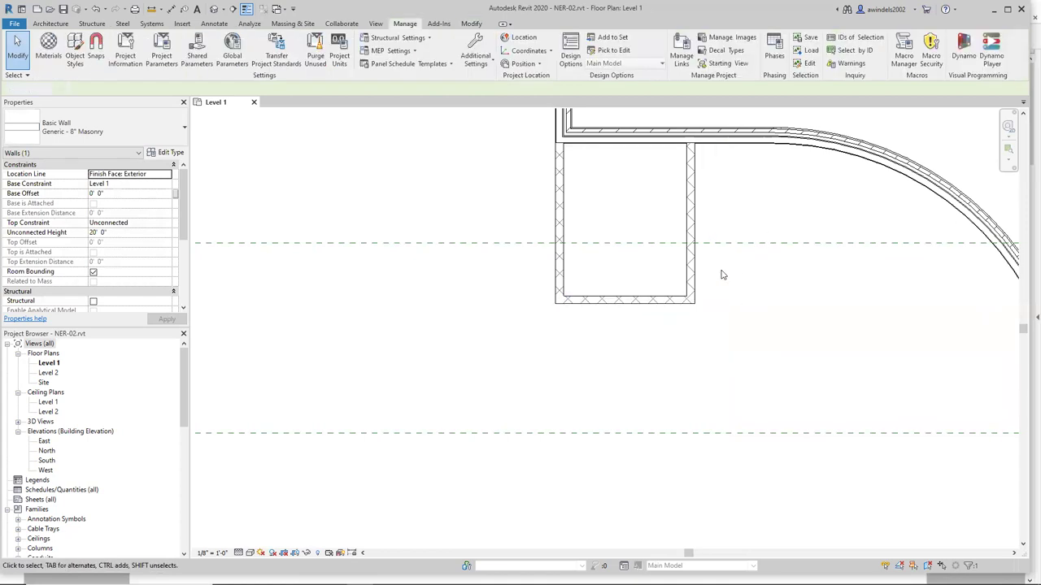
Set the right wall's top temporary dimension to 10' from the left wall.
left_click(691, 232)
middle_click_drag(664, 194, 664, 243)
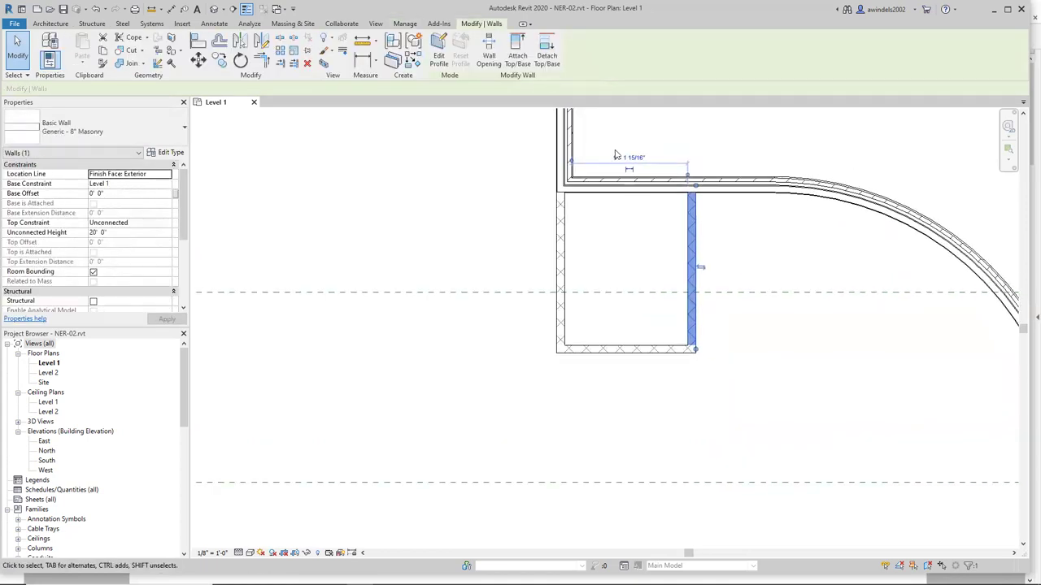
left_click(633, 160)
type("10")
key("Return")
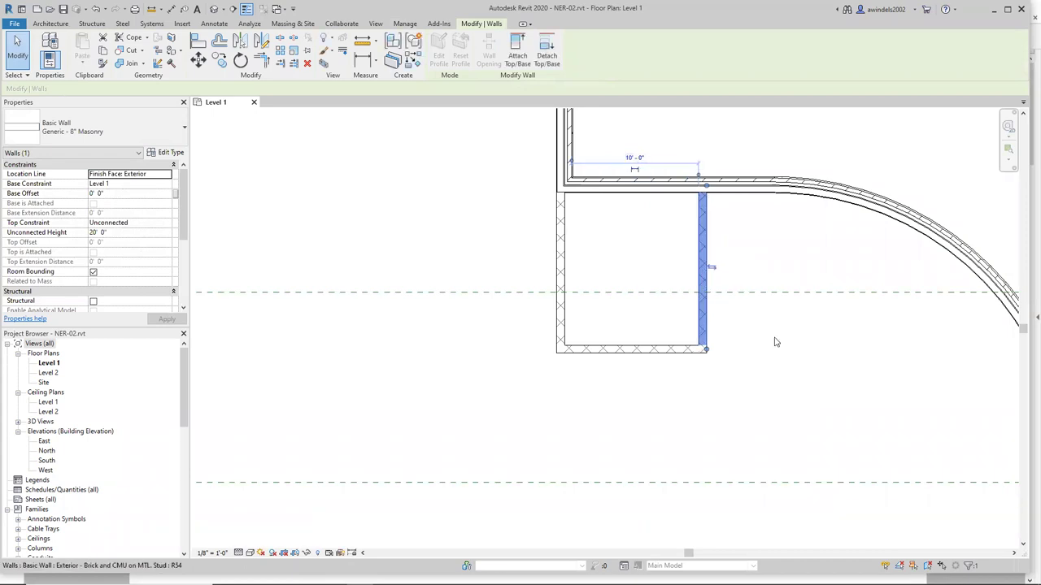
left_click(732, 255)
Check the chase's right, bottom and left walls, then clear the selection.
left_click(704, 252)
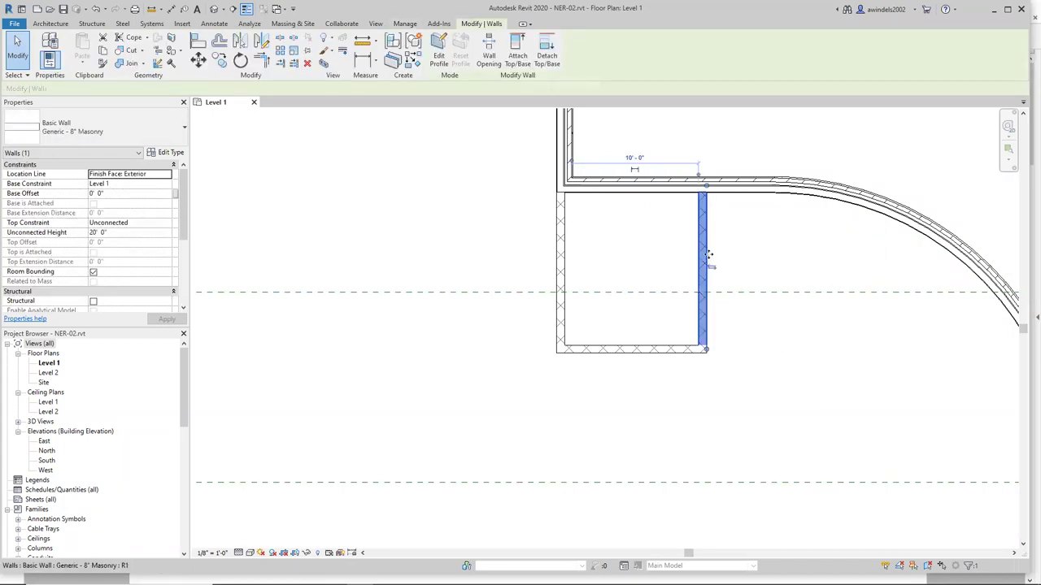
left_click(644, 351)
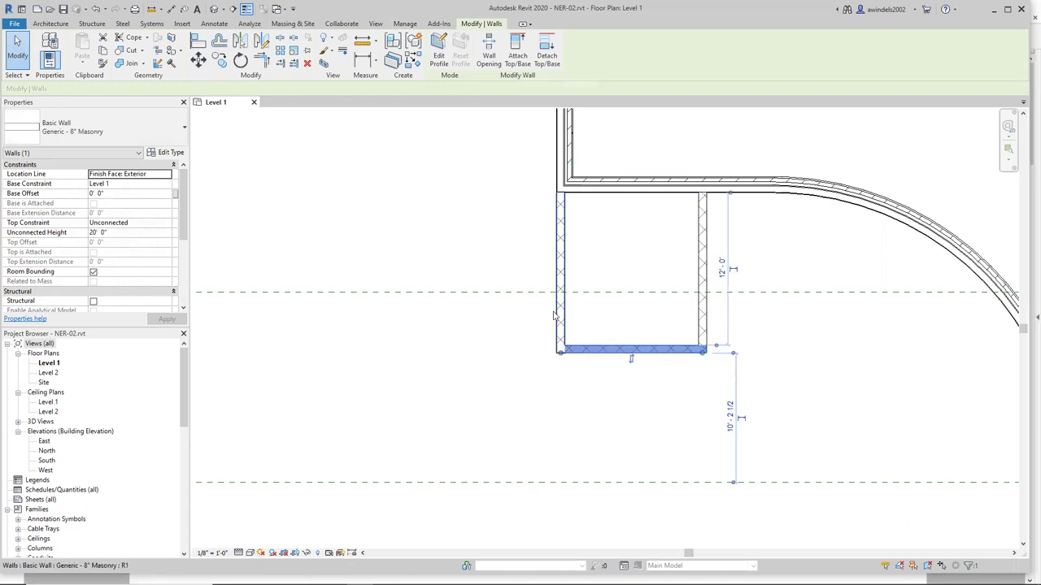
left_click(560, 320)
left_click(704, 262)
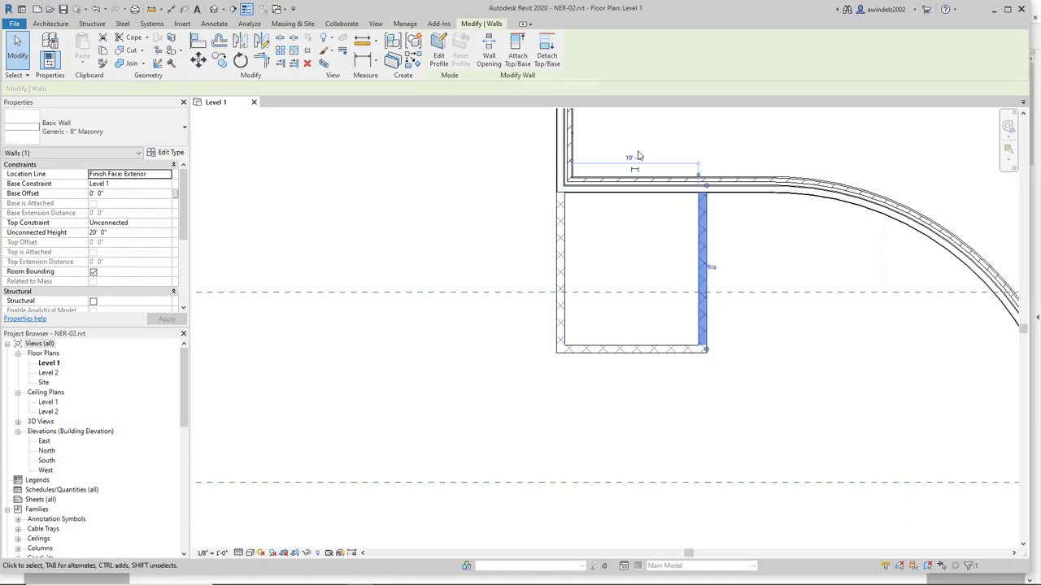
left_click(665, 351)
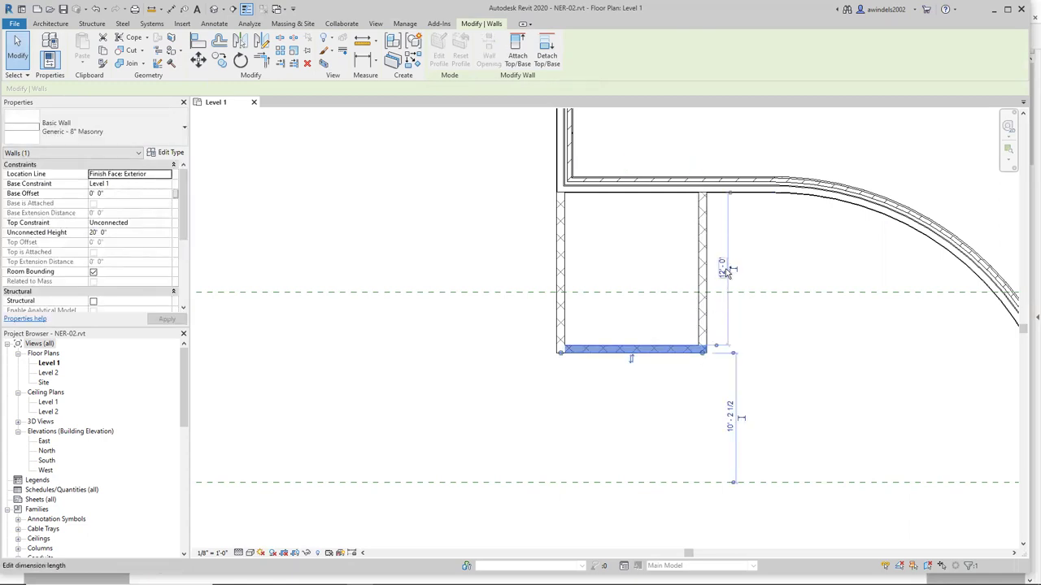
left_click(741, 271)
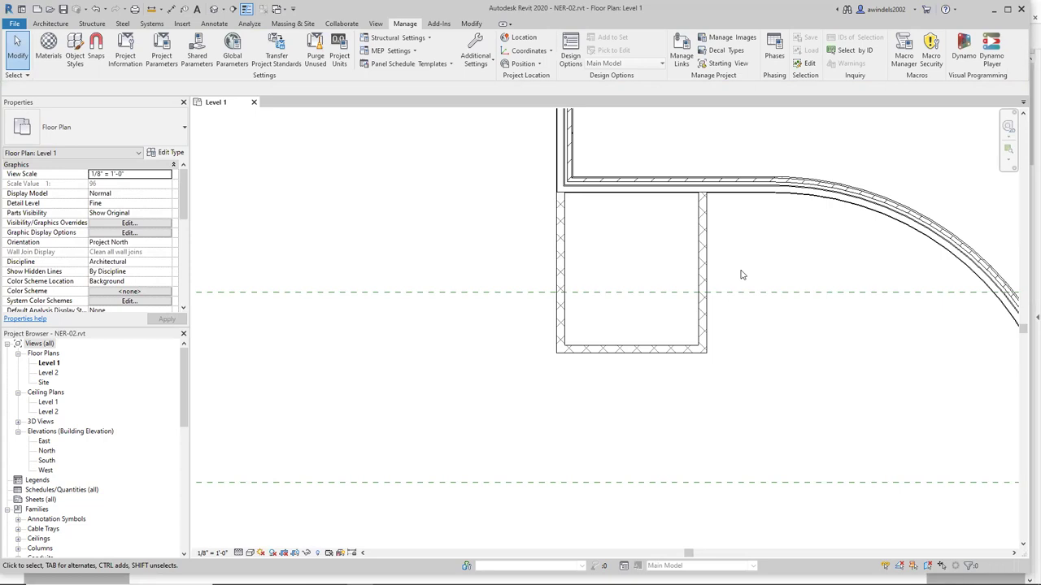
Create a similar wall by Pick Lines, offset 10', Finish Face: Interior, from the bottom wall.
left_click(661, 349)
right_click(665, 349)
left_click(701, 184)
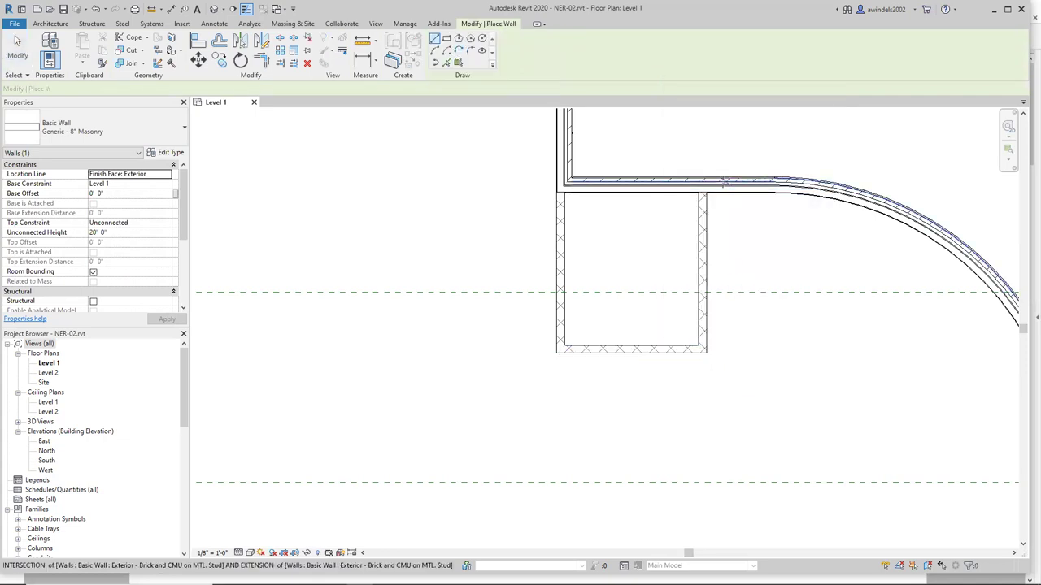
left_click(446, 63)
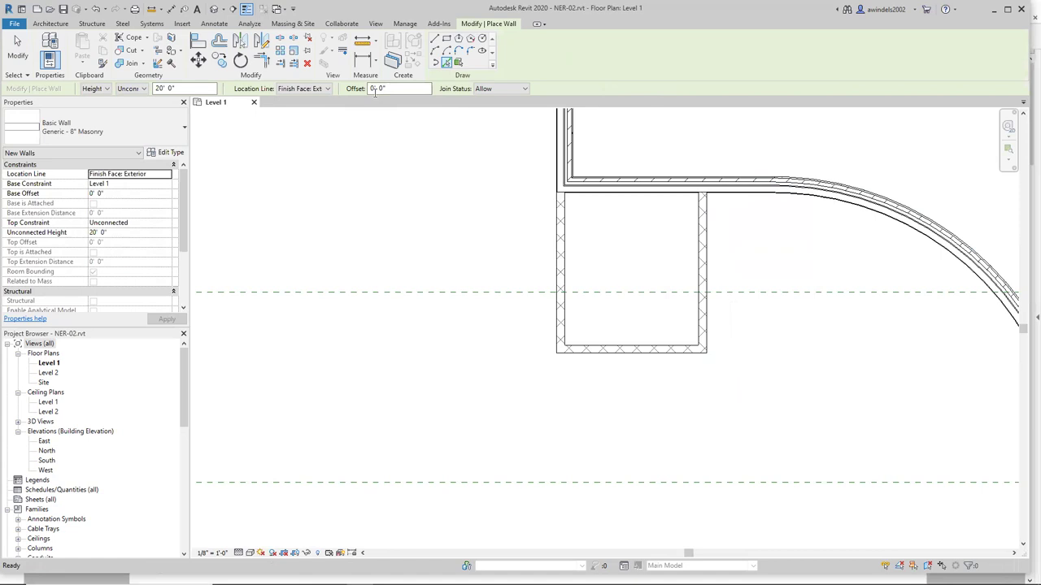
double_click(373, 88)
type("10")
left_click(327, 89)
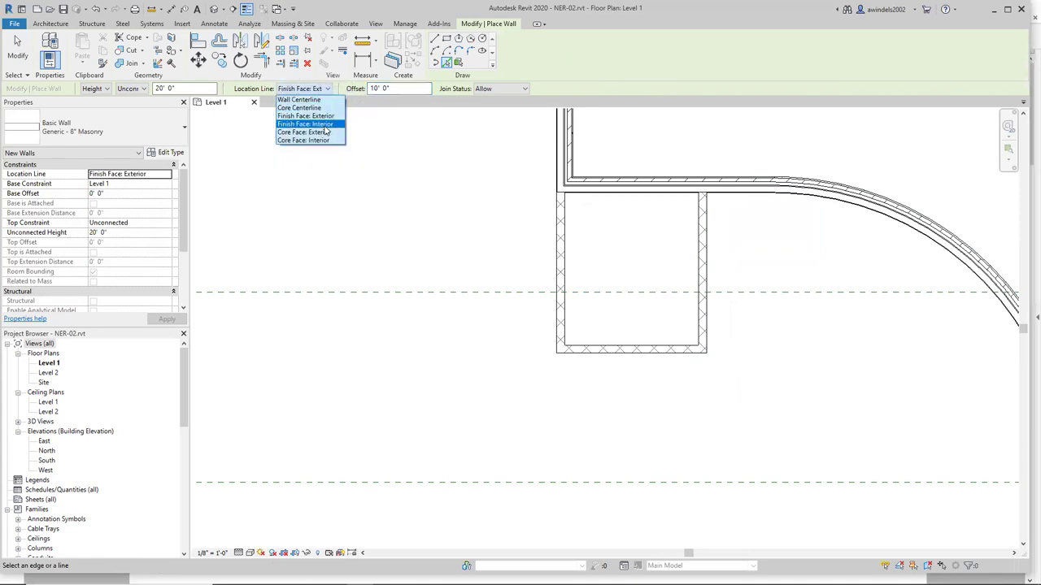
left_click(325, 126)
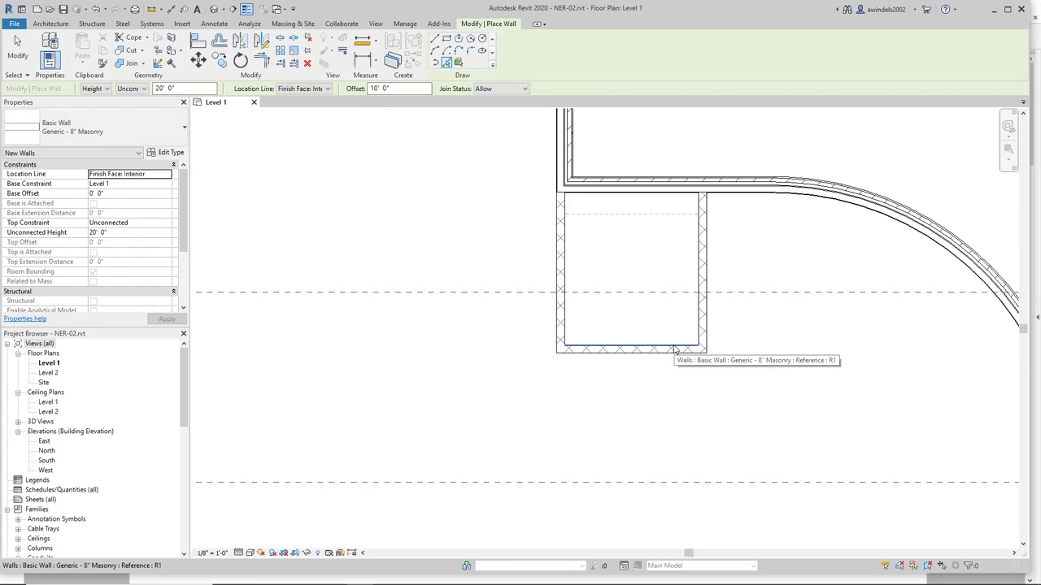
left_click(674, 349)
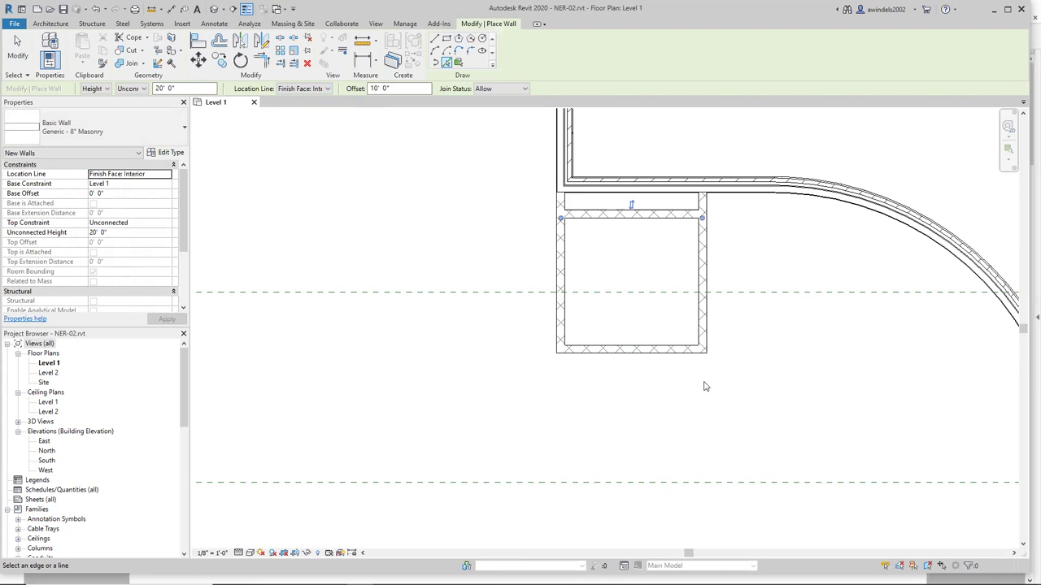
Exit the wall tool and select the upper box's top, side, bottom and inner walls.
key("Escape")
key("Escape")
scroll(713, 367, "down", 2)
middle_click_drag(713, 367, 613, 302)
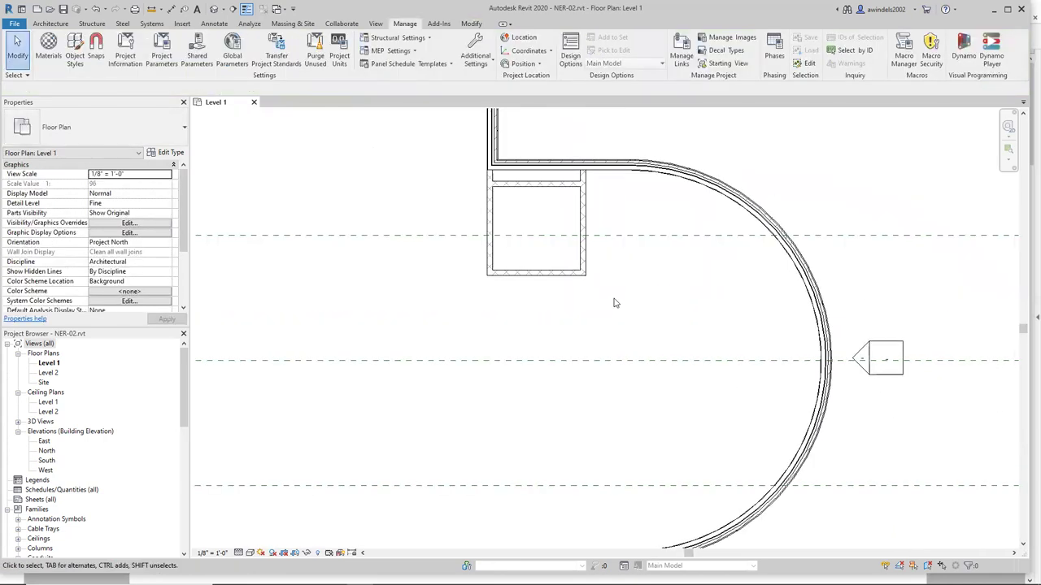
scroll(614, 303, "down", 1)
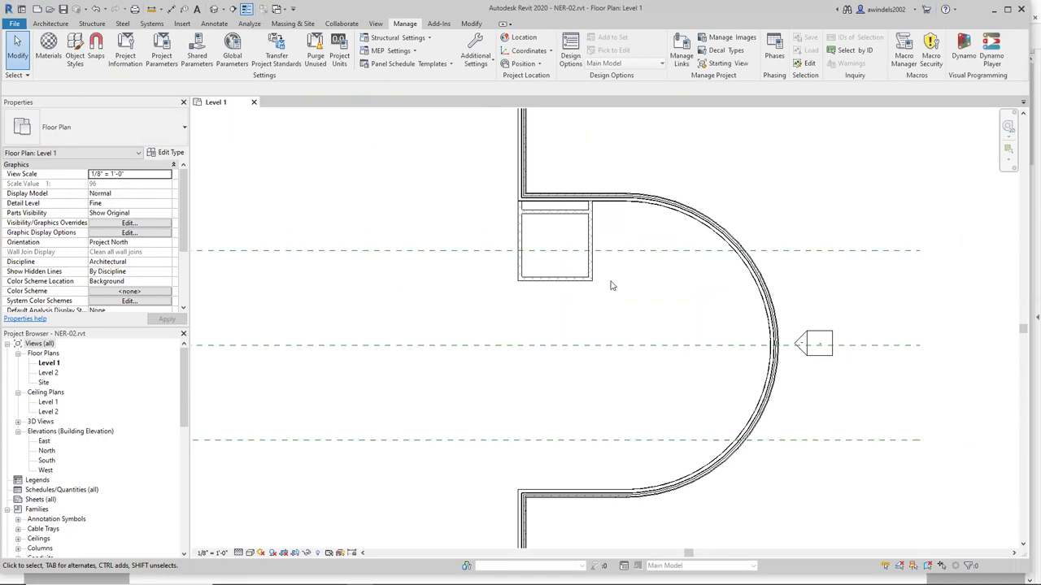
left_click(561, 213)
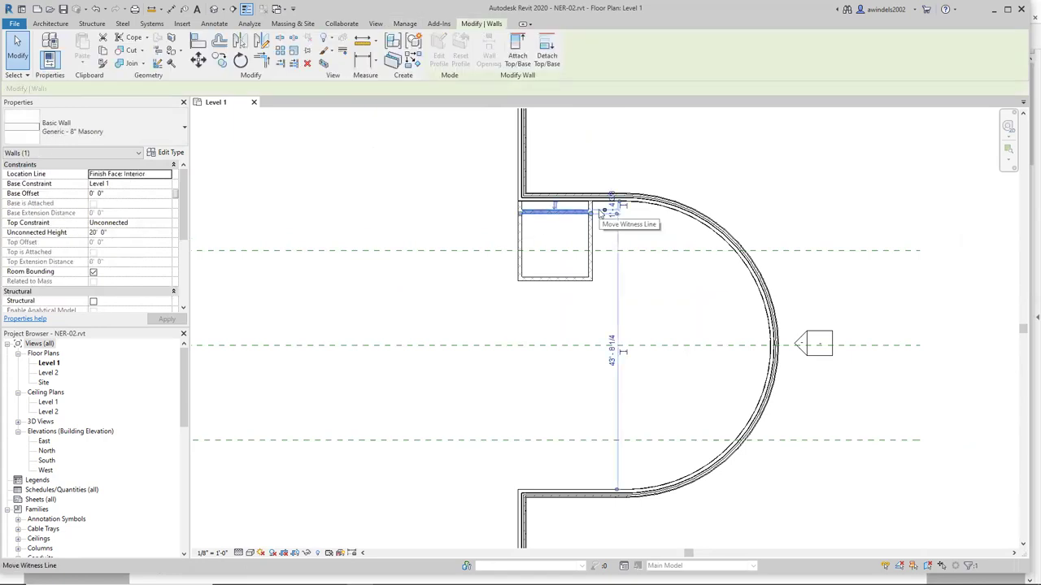
left_click(591, 258)
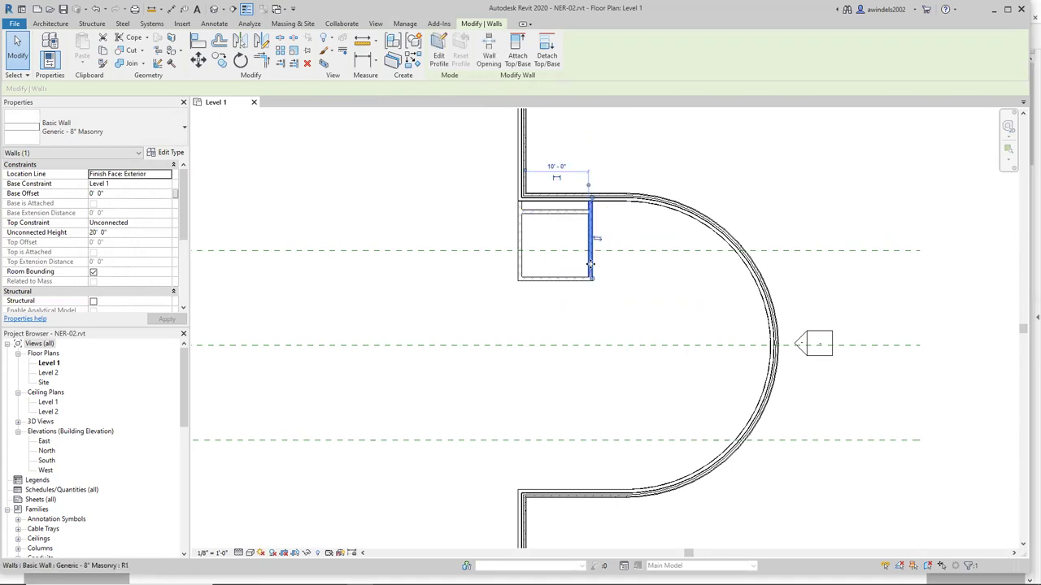
left_click(542, 280)
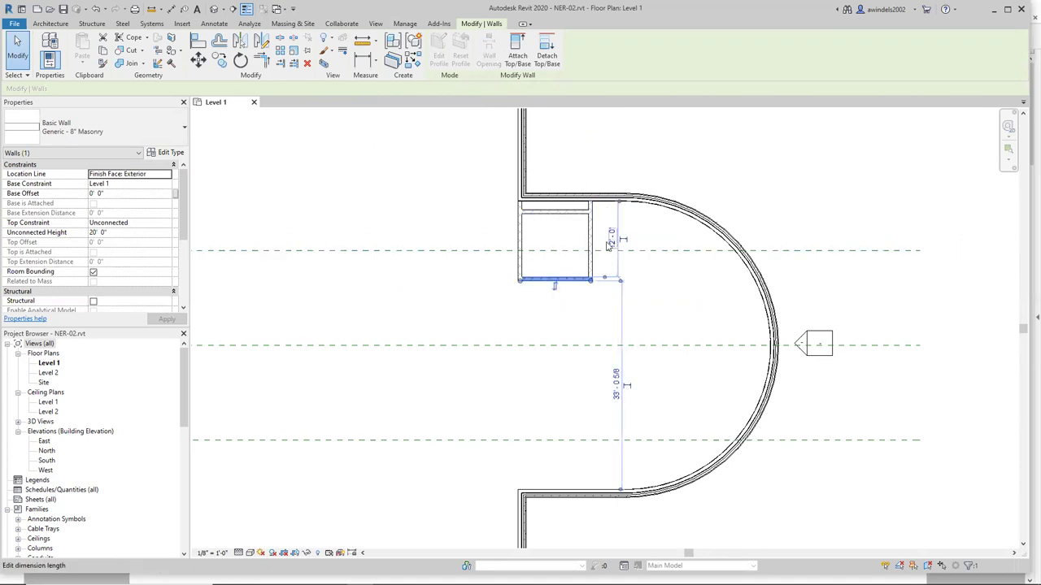
left_click(601, 248)
left_click(591, 244)
left_click(579, 212)
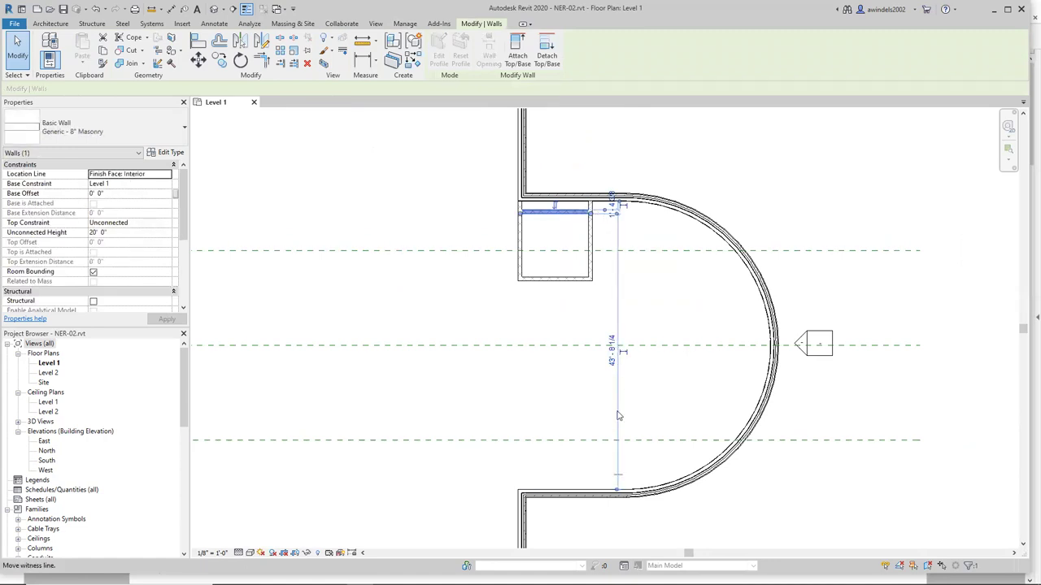
Check the dimension from the box's bottom wall, opening its value then cancelling.
left_click_drag(618, 400, 602, 280)
scroll(602, 281, "up", 2)
scroll(602, 280, "up", 3)
scroll(630, 276, "down", 2)
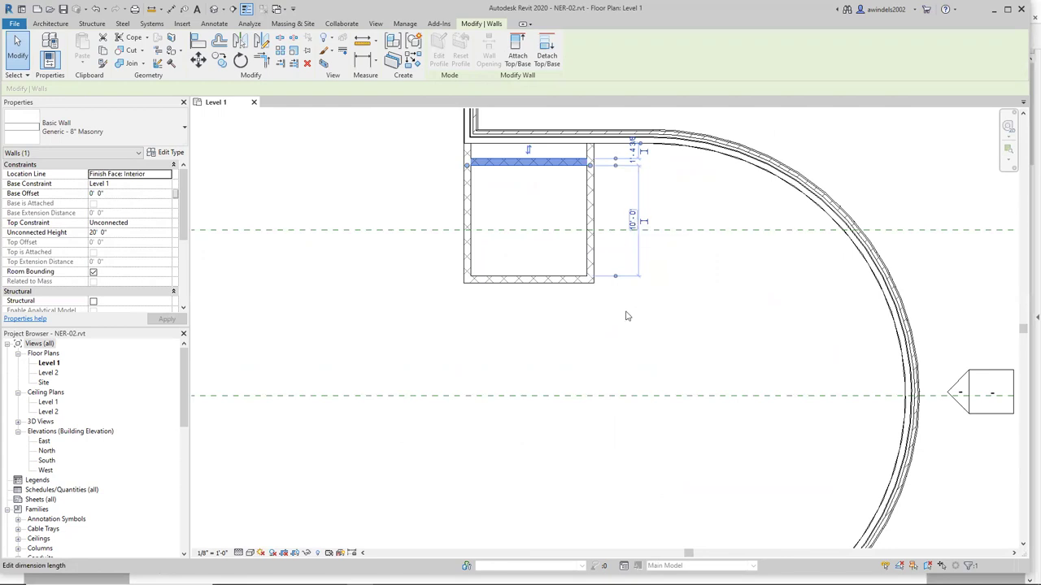
scroll(630, 312, "down", 2)
scroll(633, 488, "down", 1)
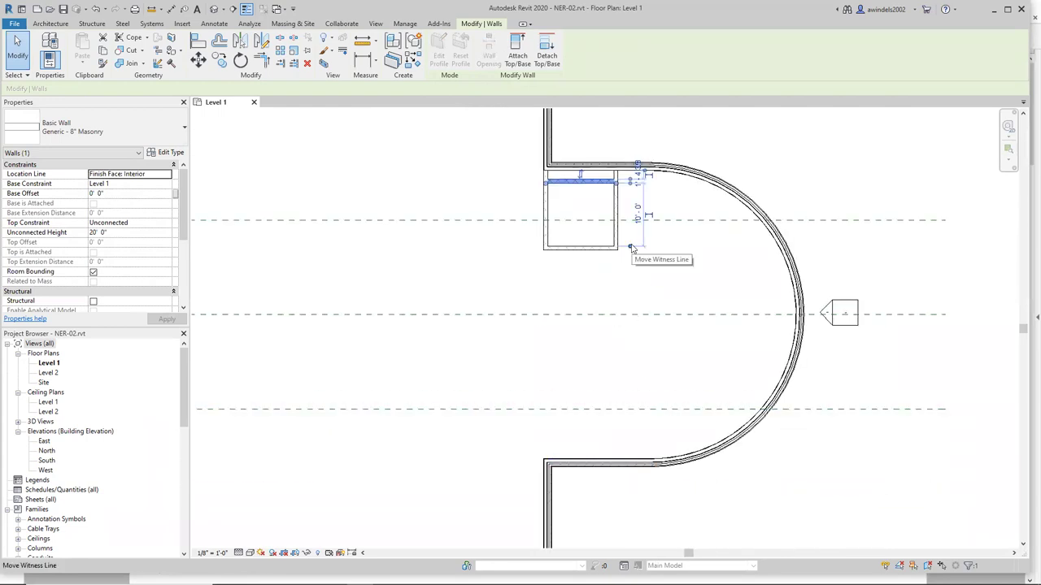
left_click(616, 247)
left_click(639, 209)
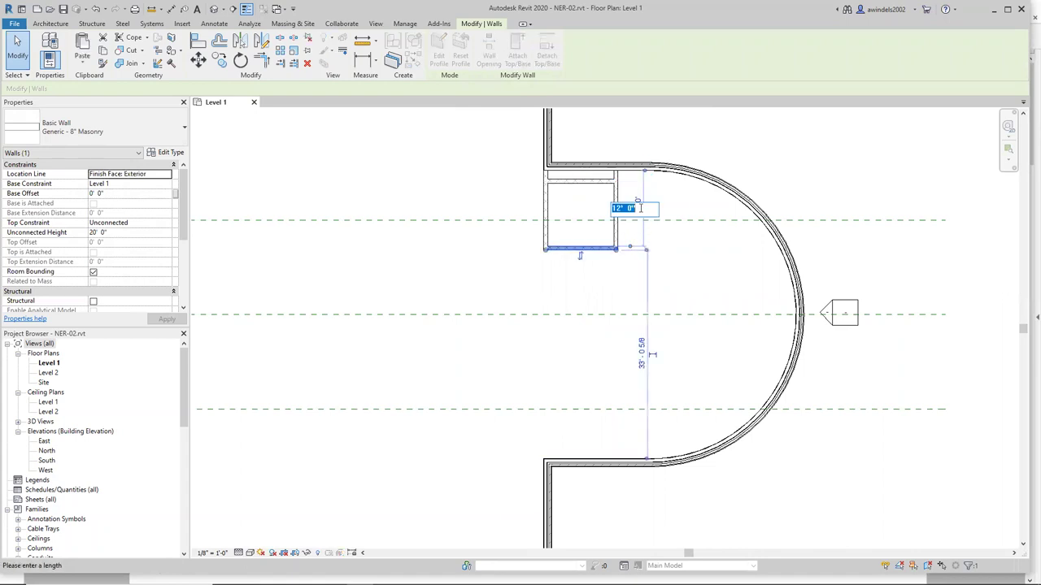
key("Escape")
key("Escape")
Move the inner wall by setting its temporary dimension to 12'-0".
left_click(609, 182)
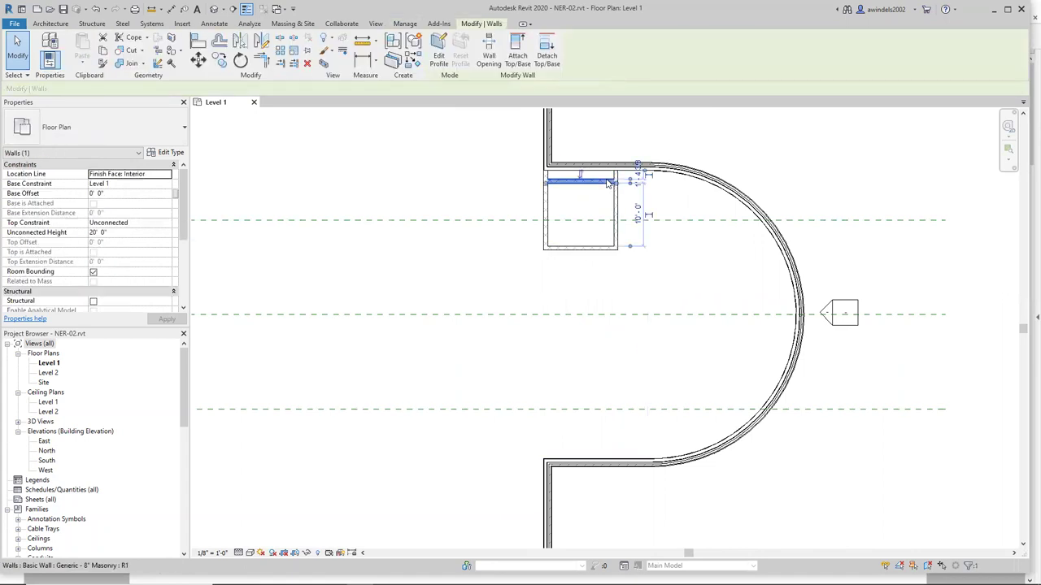
left_click(636, 213)
type("12")
key("Return")
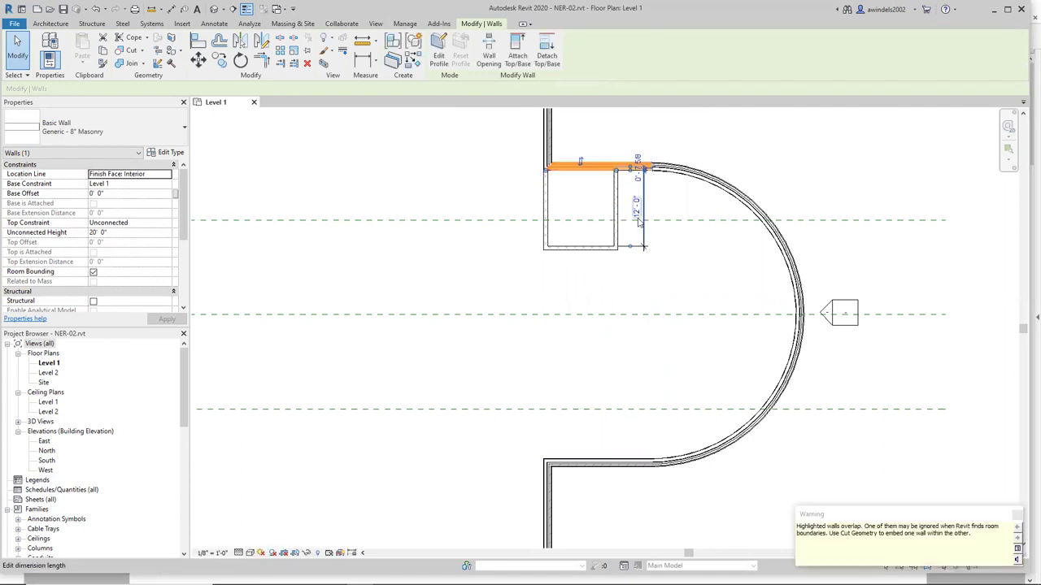
left_click(697, 255)
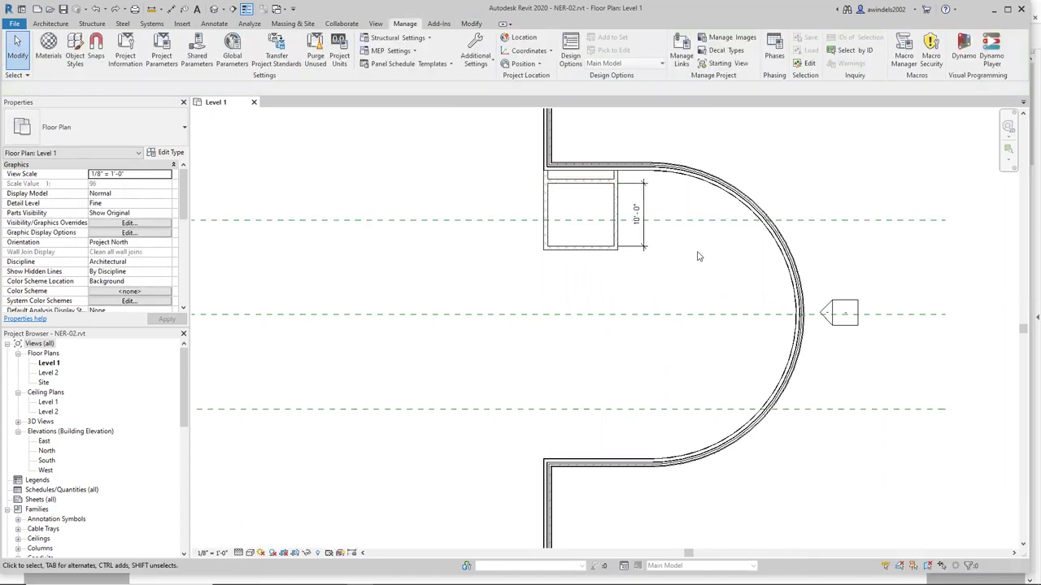
Delete the 10'-0" checking dimension.
left_click(642, 187)
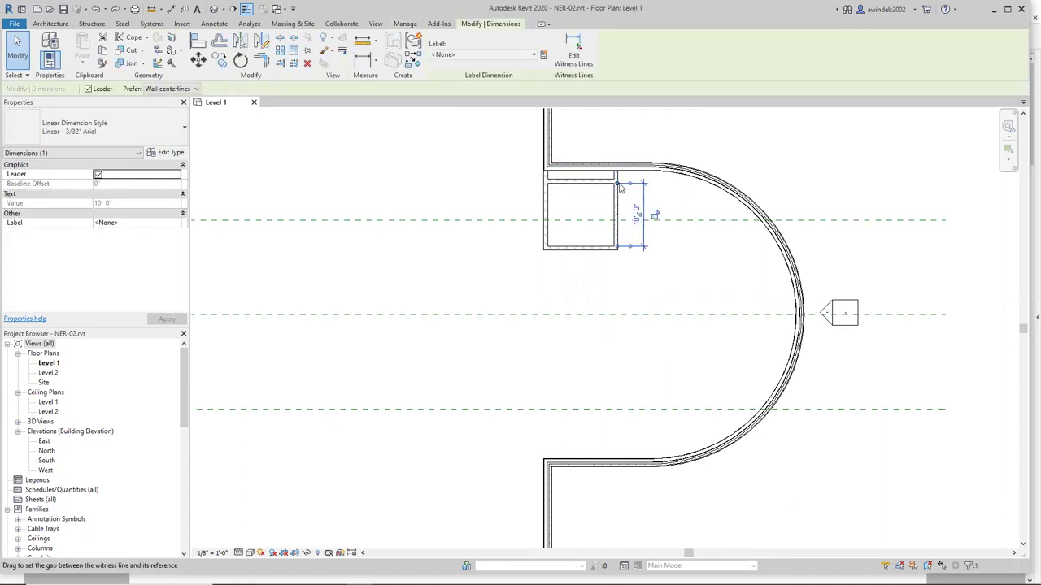
left_click(680, 205)
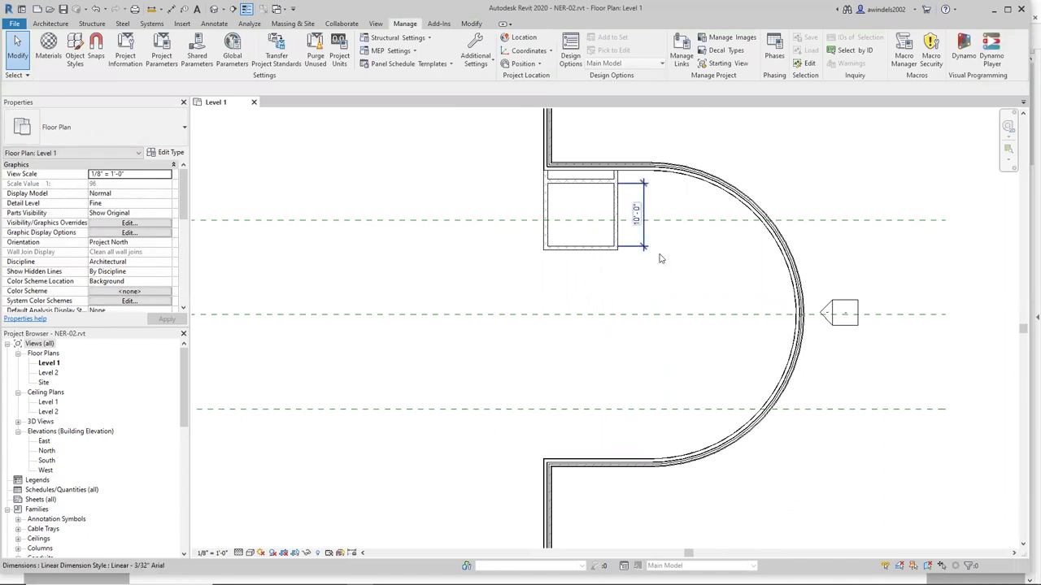
left_click(639, 233)
key("Delete")
Window-select the upper box walls and mirror them across the middle reference plane.
left_click_drag(531, 164, 642, 269)
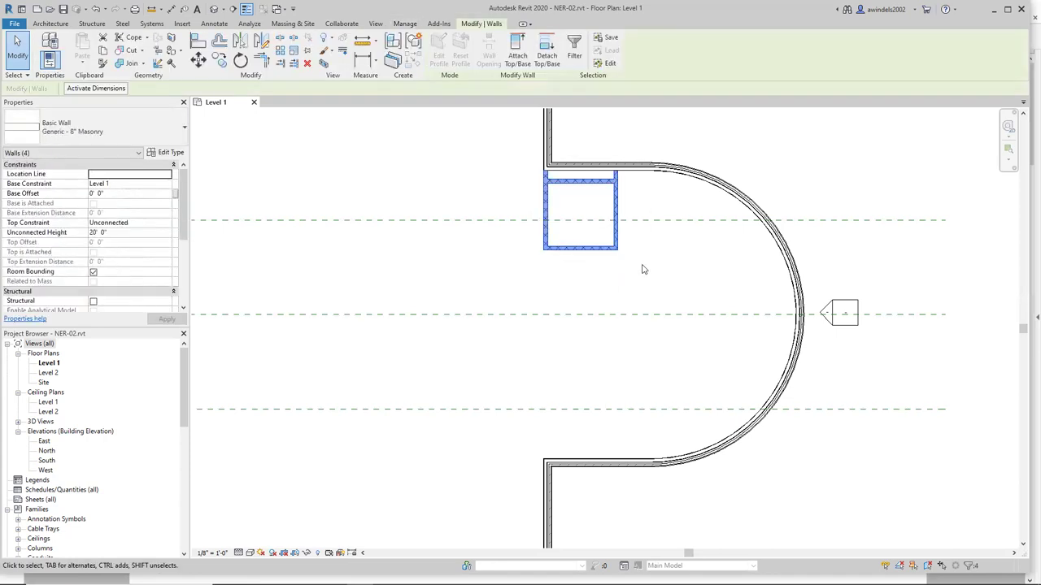
left_click(241, 44)
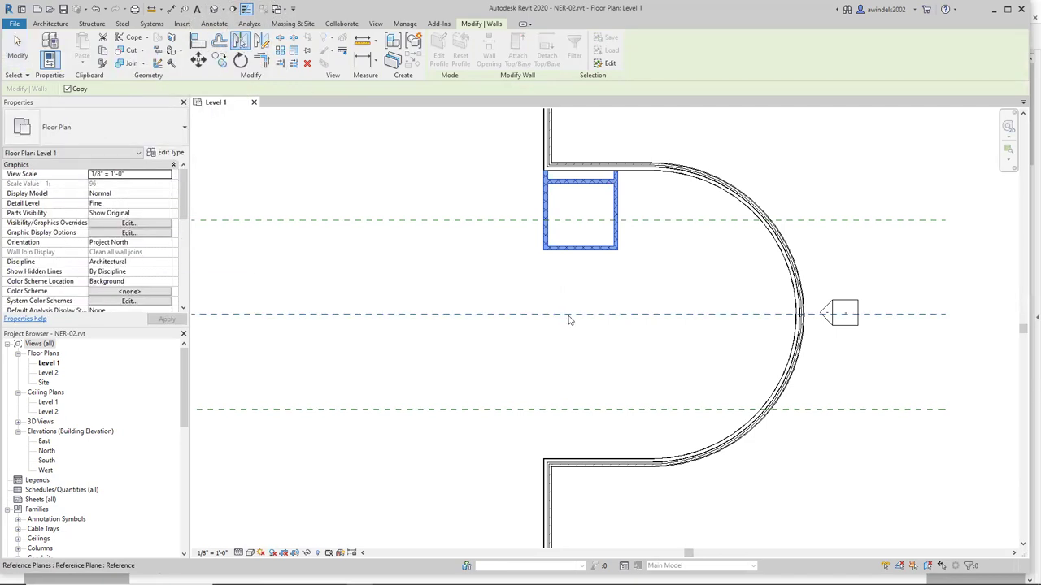
left_click(569, 315)
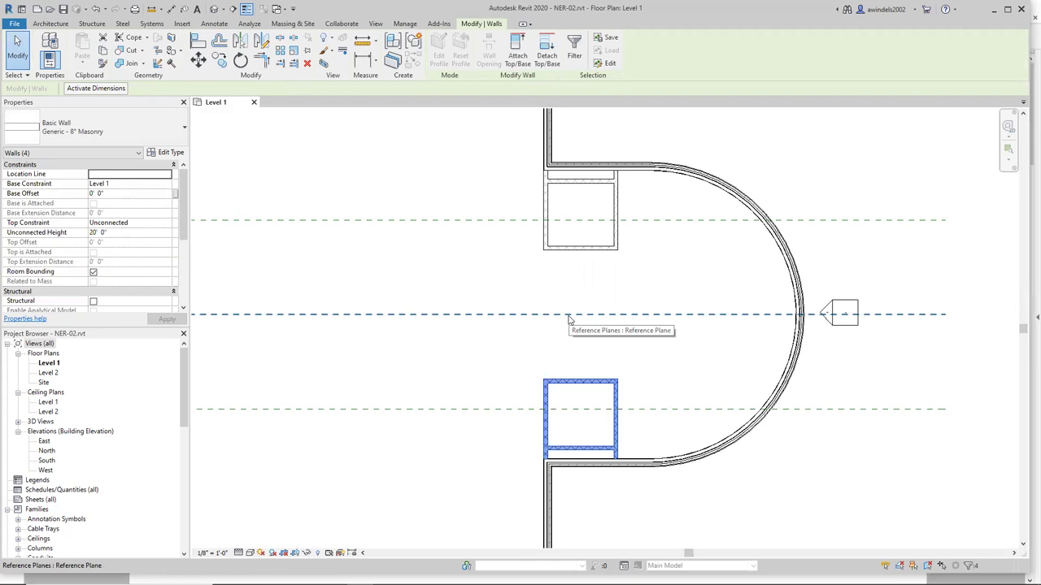
left_click(610, 294)
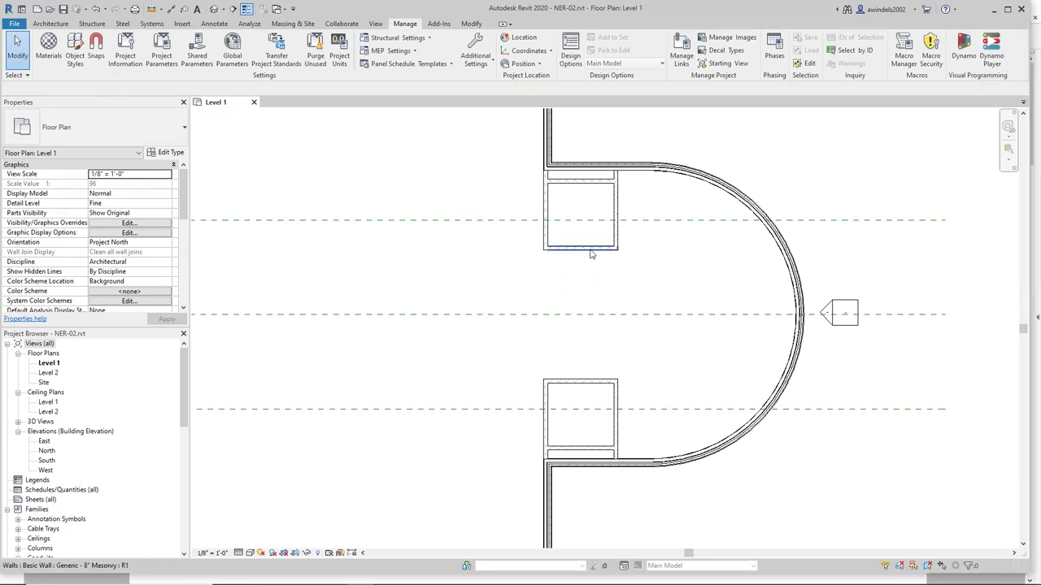
left_click_drag(521, 161, 503, 146)
left_click(657, 285)
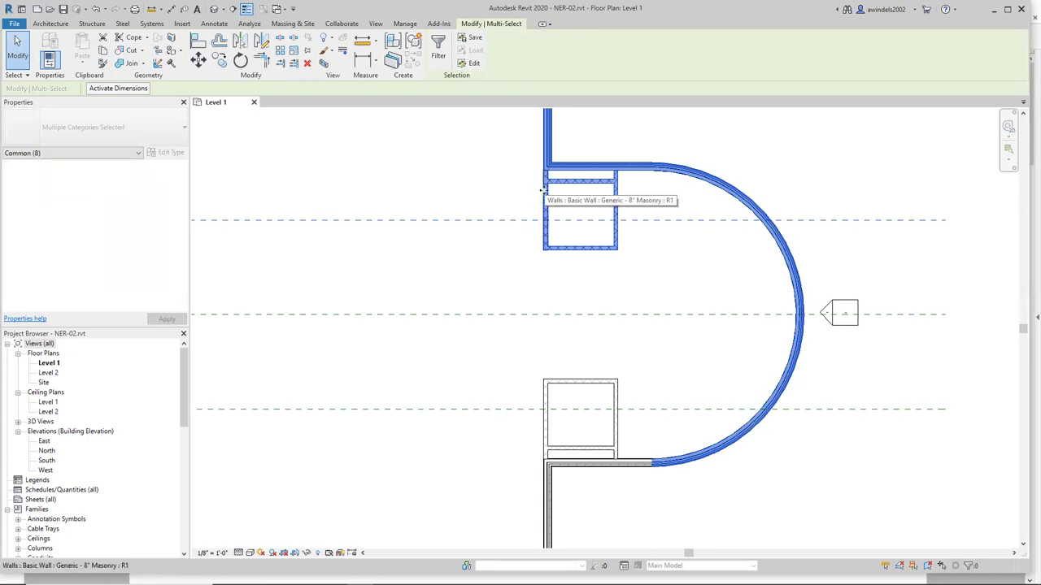
left_click(547, 193, "shift")
left_click(575, 177, "shift")
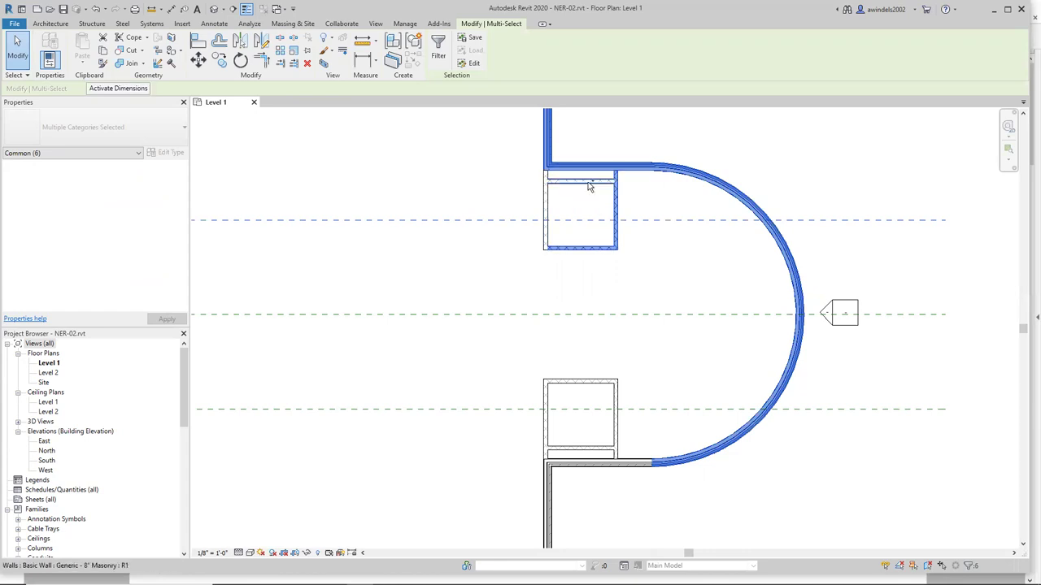
left_click(591, 179, "ctrl")
left_click(546, 211, "ctrl")
left_click(636, 292)
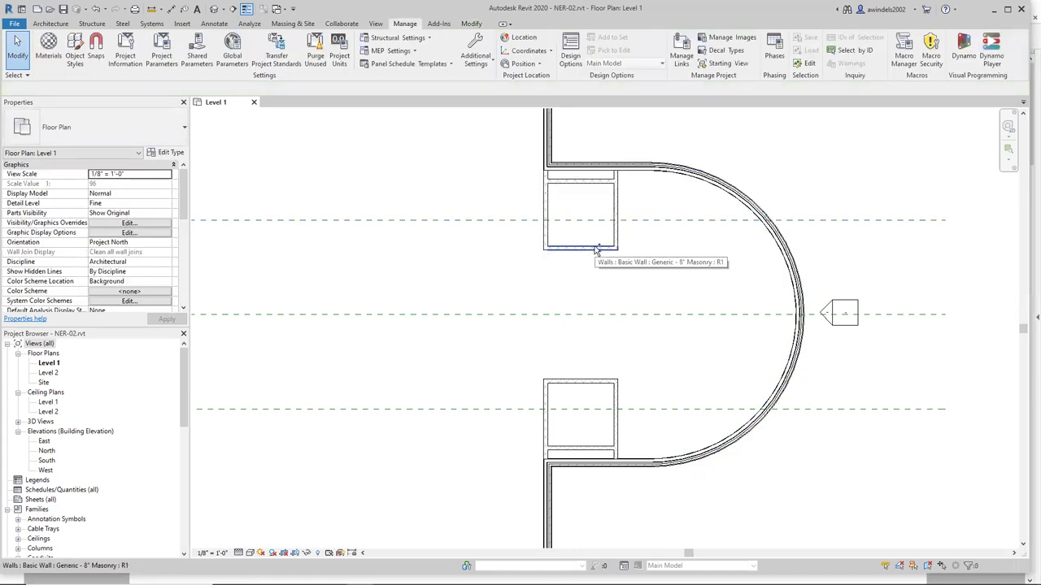
left_click(596, 247)
left_click(616, 210, "ctrl")
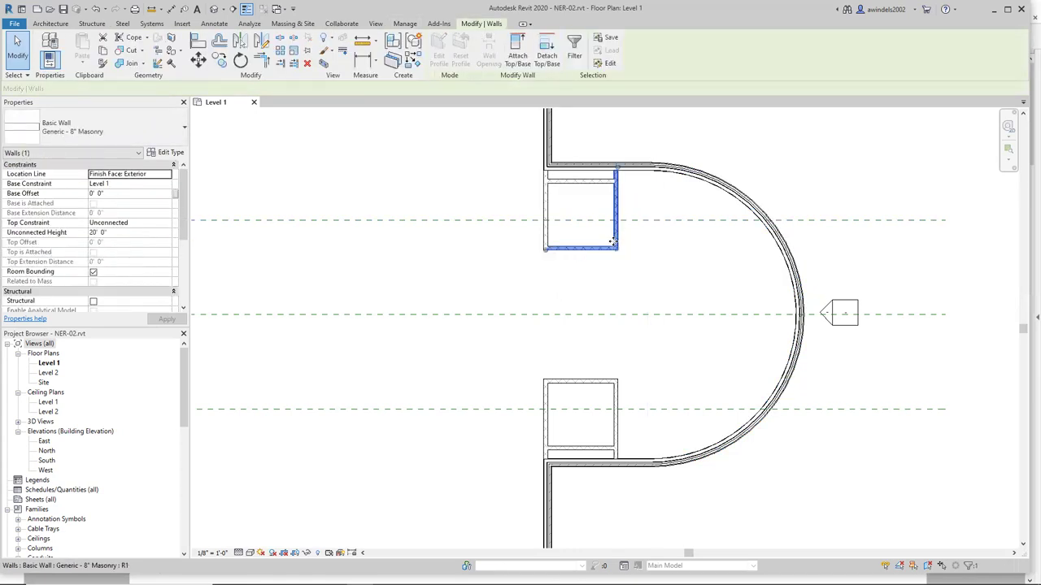
left_click(593, 184, "ctrl")
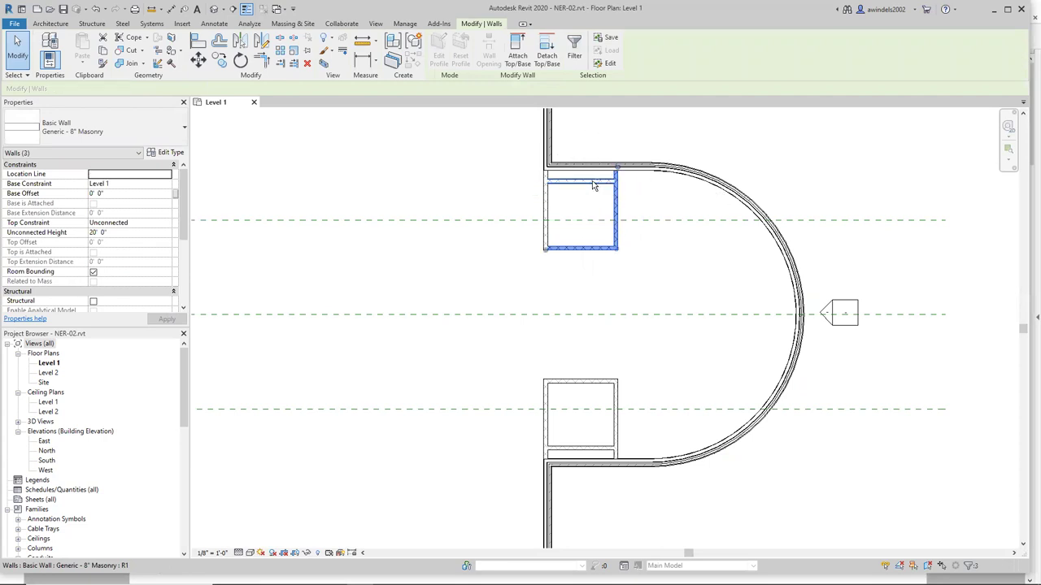
left_click(593, 184, "shift")
left_click(615, 210, "shift")
left_click(587, 292)
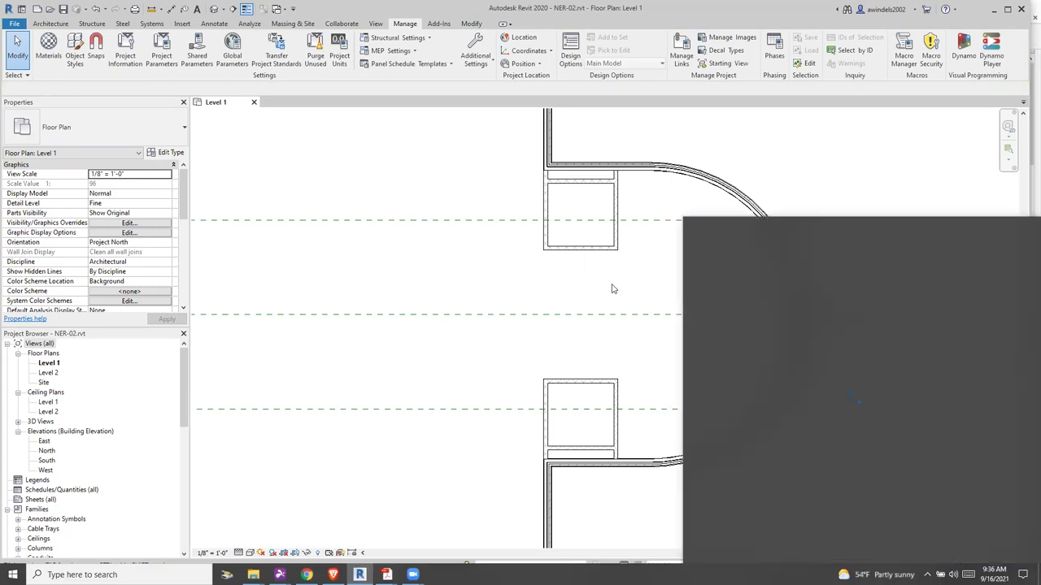
middle_click_drag(618, 295, 515, 249)
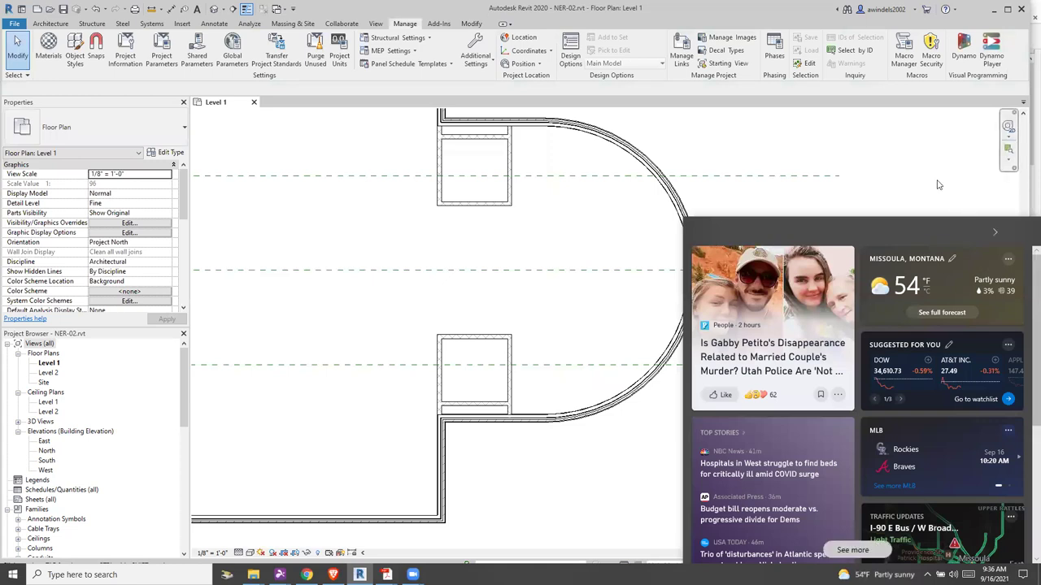
left_click(933, 184)
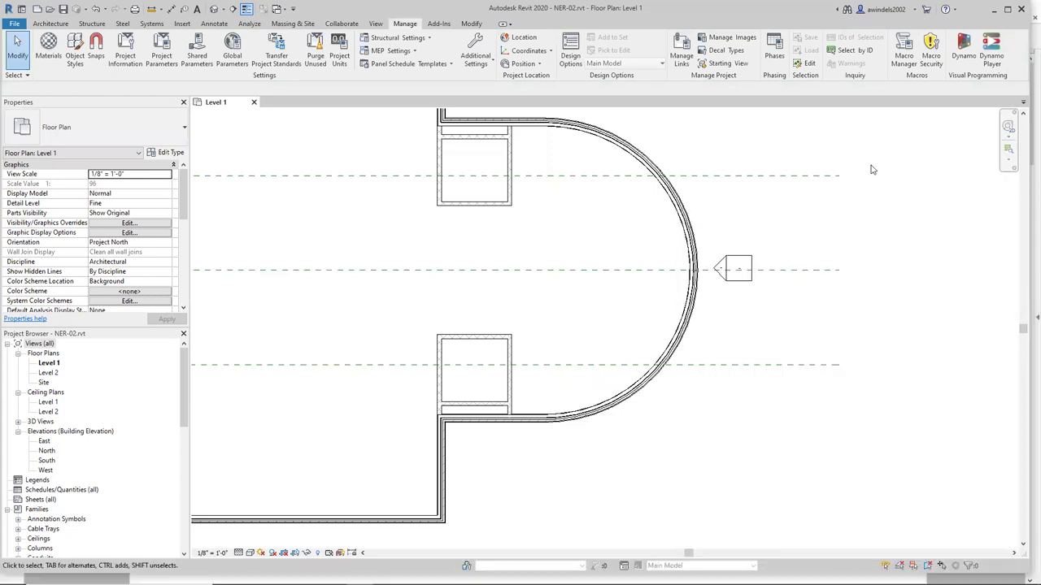